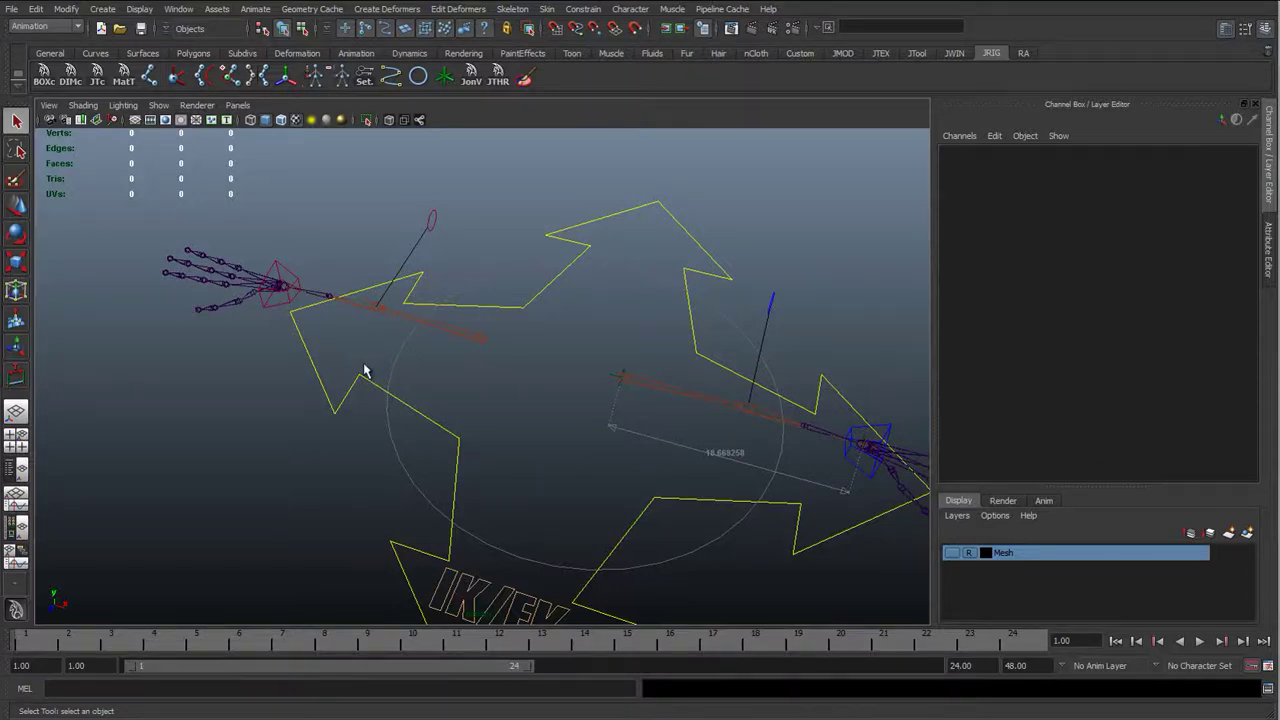
Step: Test moving the right wrist control about 22.5 units outward along X
{"action": "left_click", "coordinate": [280, 276]}
{"action": "key", "text": "w"}
{"action": "left_click_drag", "start_coordinate": [420, 354], "coordinate": [446, 357], "text": "alt"}
{"action": "left_click_drag", "start_coordinate": [354, 357], "coordinate": [221, 370]}
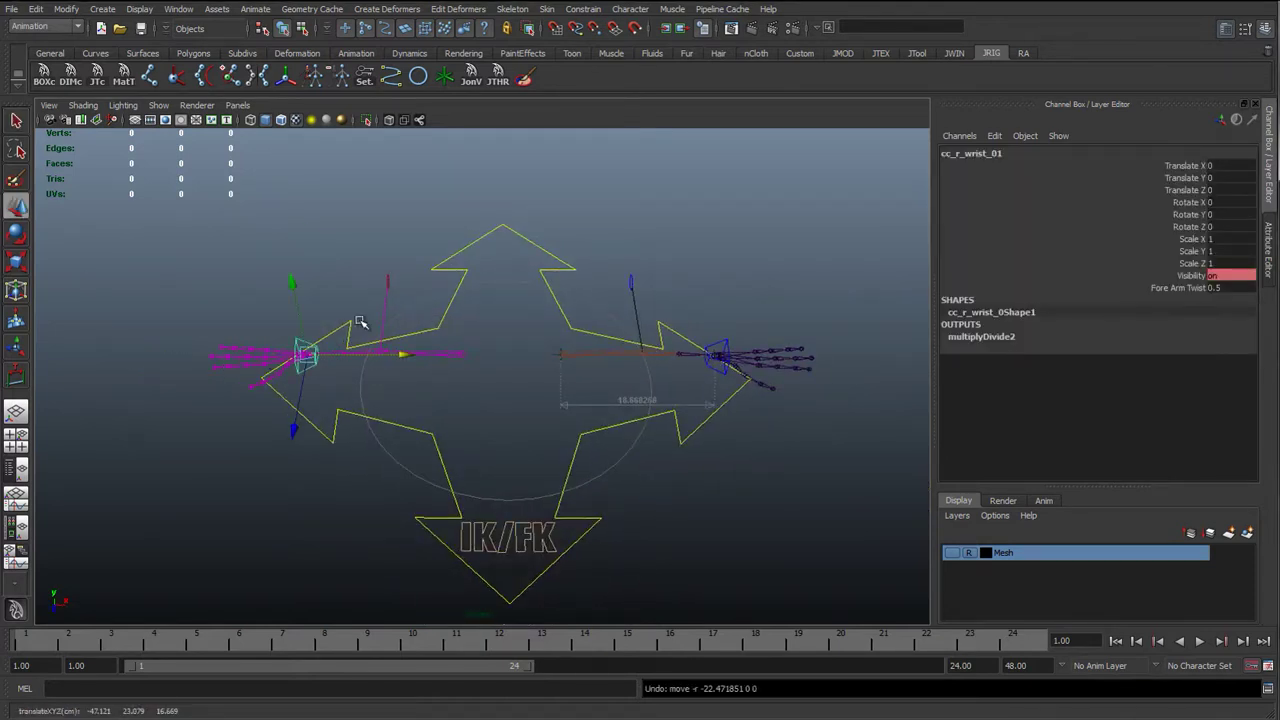
{"action": "middle_click_drag", "start_coordinate": [363, 323], "coordinate": [479, 335], "text": "alt"}
{"action": "left_click", "coordinate": [381, 295]}
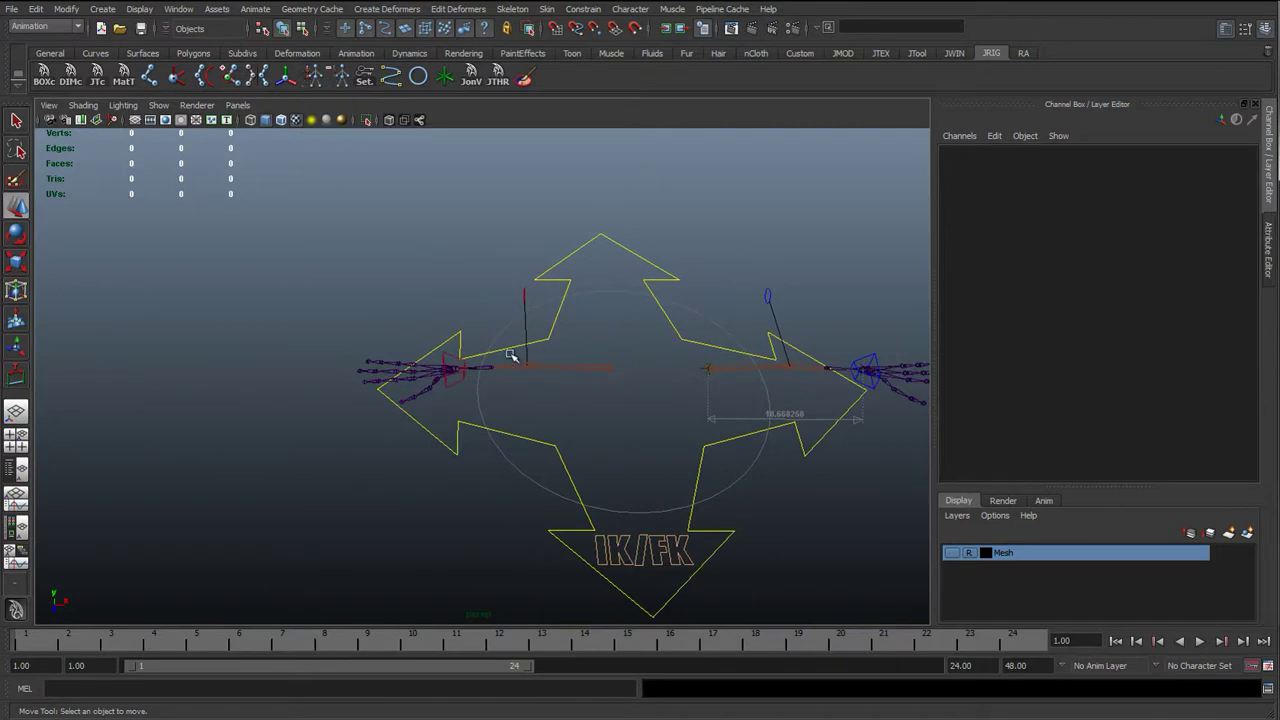
{"action": "middle_click_drag", "start_coordinate": [562, 419], "coordinate": [544, 407], "text": "alt"}
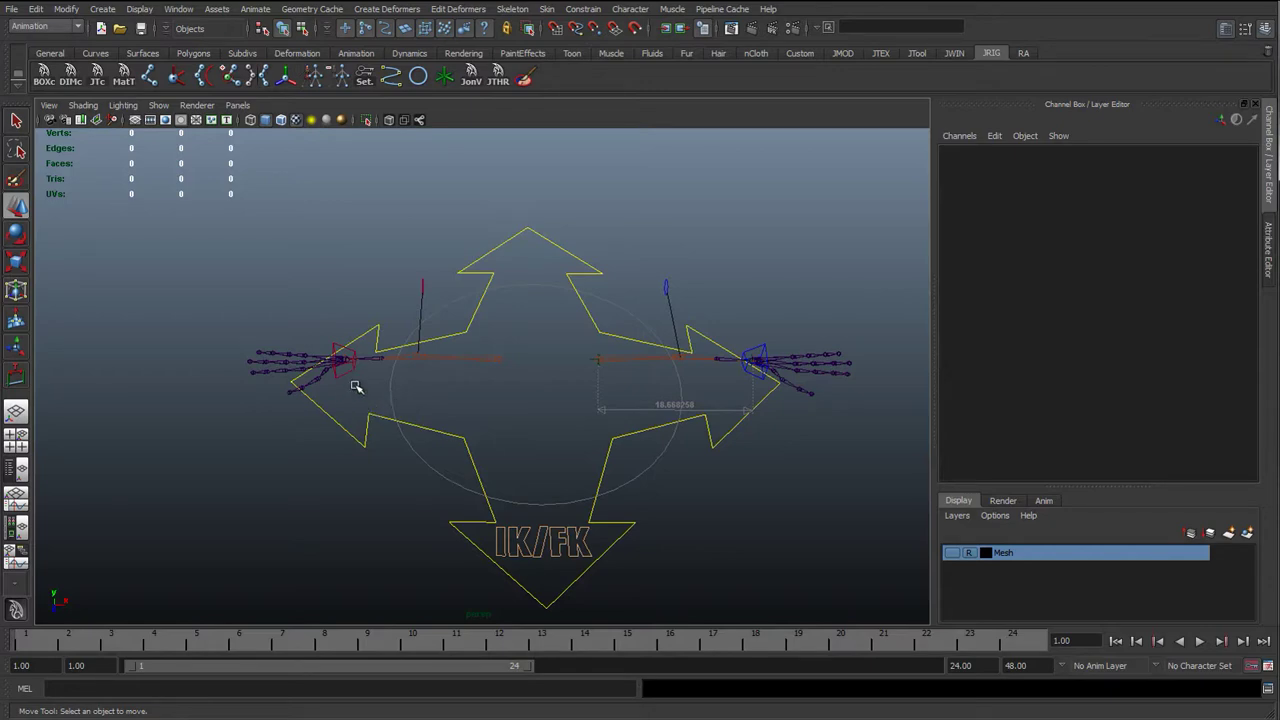
Step: Create a distance measurement from the right shoulder joint to the right wrist
{"action": "left_click_drag", "start_coordinate": [367, 373], "coordinate": [447, 349], "text": "alt"}
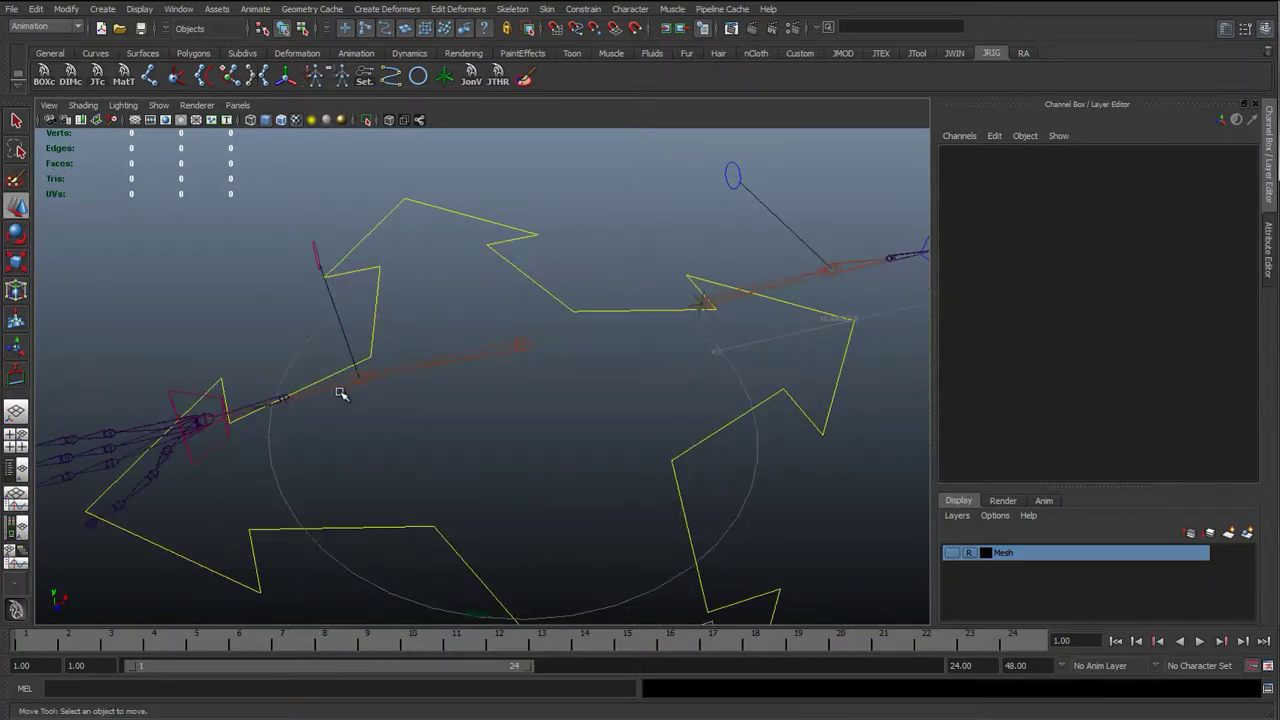
{"action": "middle_click_drag", "start_coordinate": [341, 393], "coordinate": [418, 380], "text": "alt"}
{"action": "left_click", "coordinate": [105, 10]}
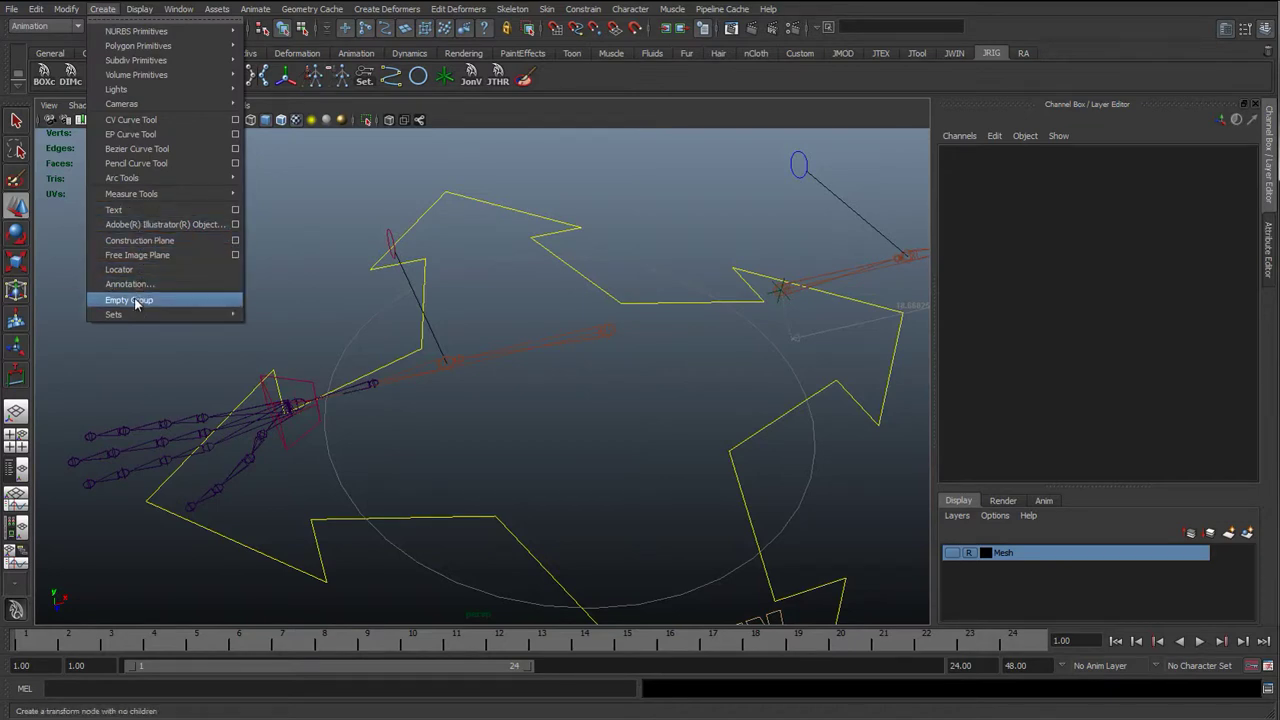
{"action": "mouse_move", "coordinate": [190, 194]}
{"action": "left_click", "coordinate": [313, 201]}
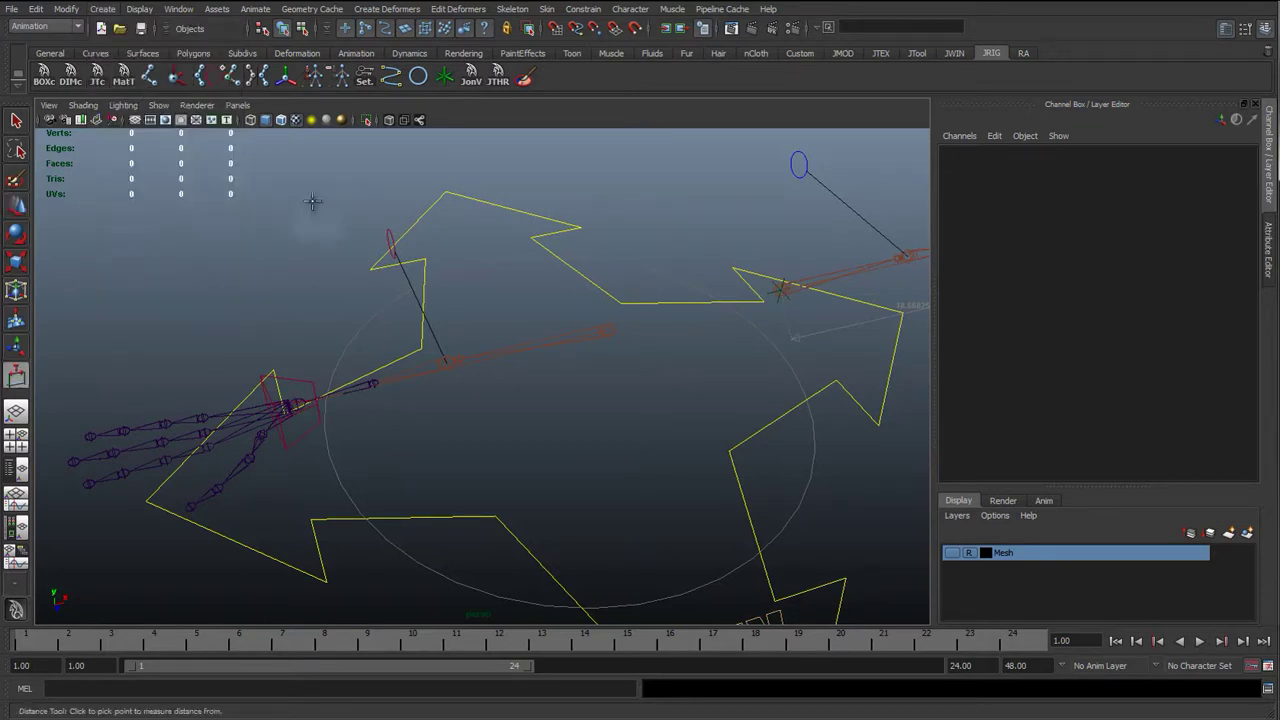
{"action": "scroll", "coordinate": [613, 372], "scroll_direction": "up", "scroll_amount": 2}
{"action": "left_click", "coordinate": [640, 316]}
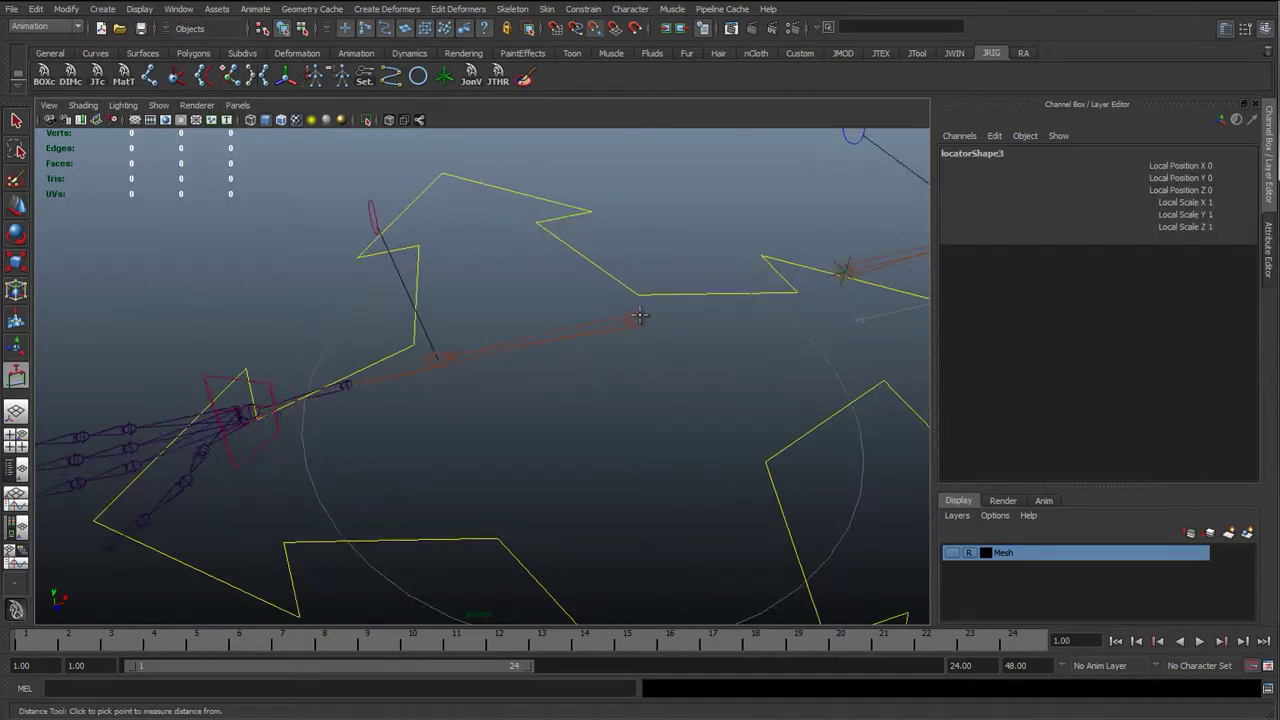
{"action": "left_click", "coordinate": [248, 408]}
{"action": "key", "text": "w"}
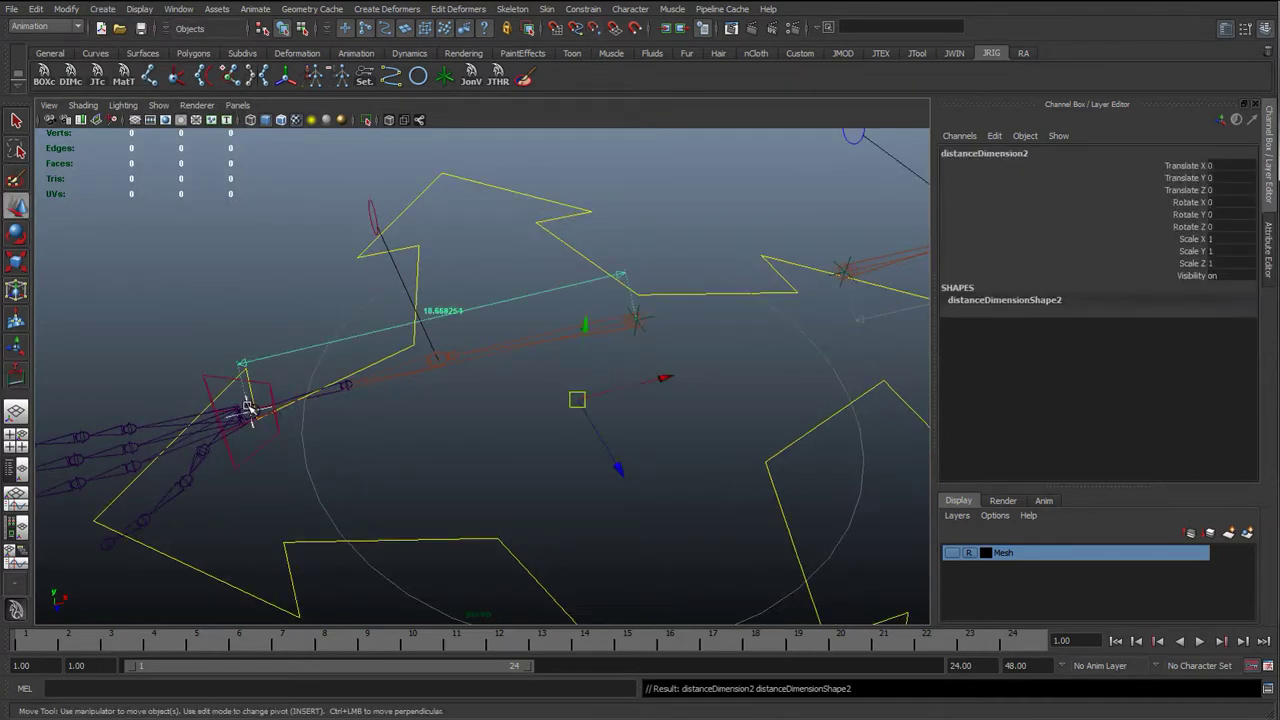
{"action": "scroll", "coordinate": [431, 368], "scroll_direction": "down", "scroll_amount": 2}
{"action": "left_click", "coordinate": [280, 263]}
Step: Point constrain the distance locator at the right shoulder to the joint jtBn_r_shoulder_01
{"action": "scroll", "coordinate": [383, 303], "scroll_direction": "down", "scroll_amount": 1}
{"action": "left_click_drag", "start_coordinate": [507, 317], "coordinate": [388, 308], "text": "alt"}
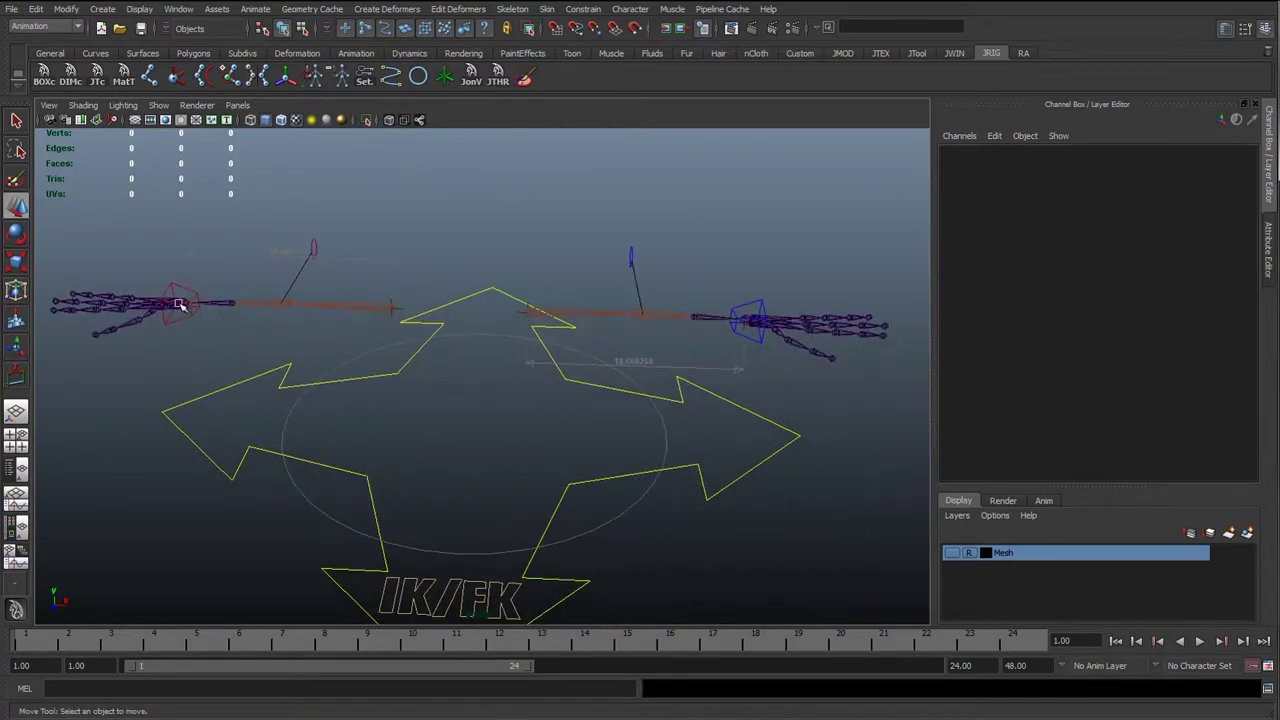
{"action": "middle_click_drag", "start_coordinate": [237, 318], "coordinate": [208, 319], "text": "alt"}
{"action": "right_click_drag", "start_coordinate": [208, 316], "coordinate": [303, 294], "text": "alt"}
{"action": "middle_click_drag", "start_coordinate": [303, 294], "coordinate": [397, 339], "text": "alt"}
{"action": "left_click_drag", "start_coordinate": [398, 340], "coordinate": [378, 314], "text": "alt"}
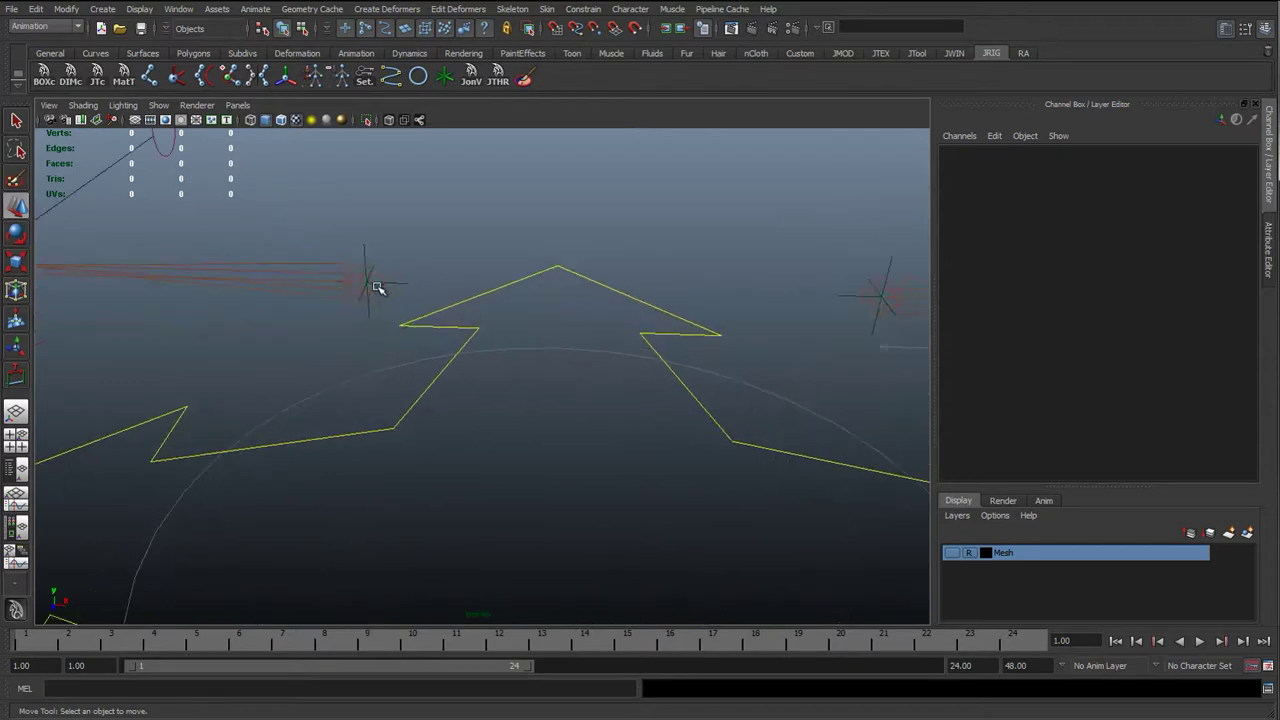
{"action": "left_click", "coordinate": [377, 288]}
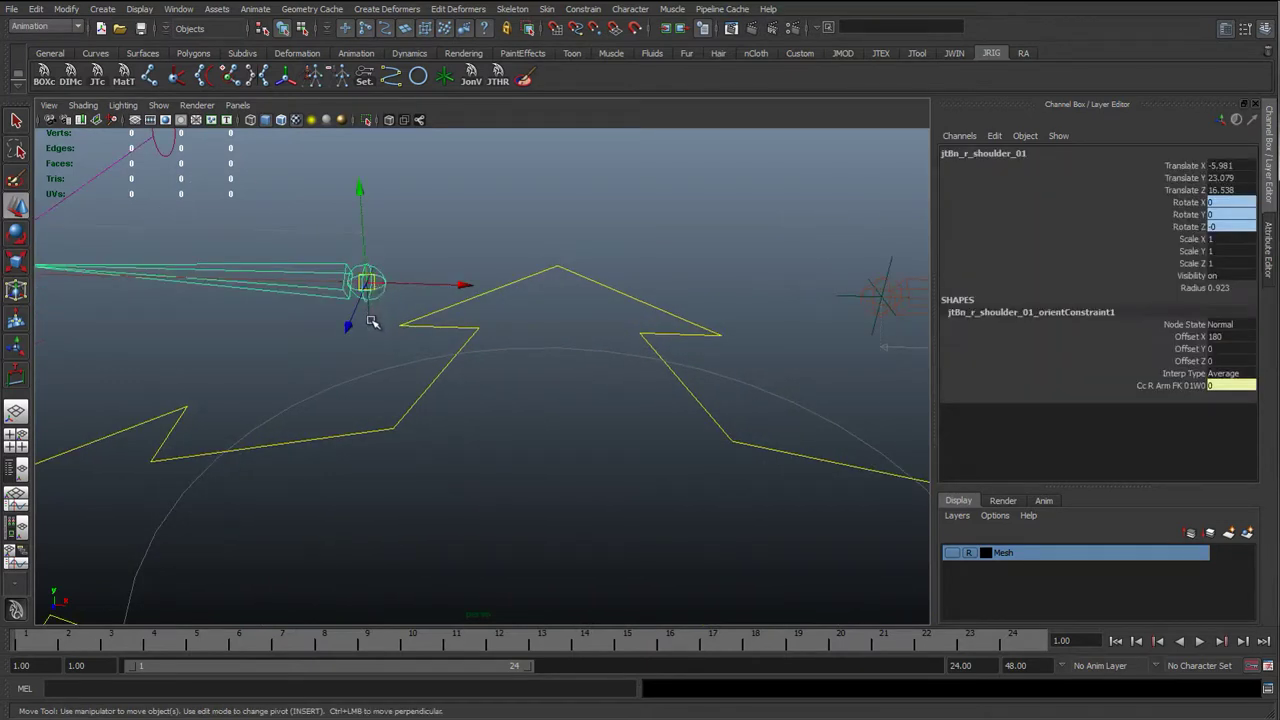
{"action": "key", "text": "q"}
{"action": "left_click", "coordinate": [370, 322]}
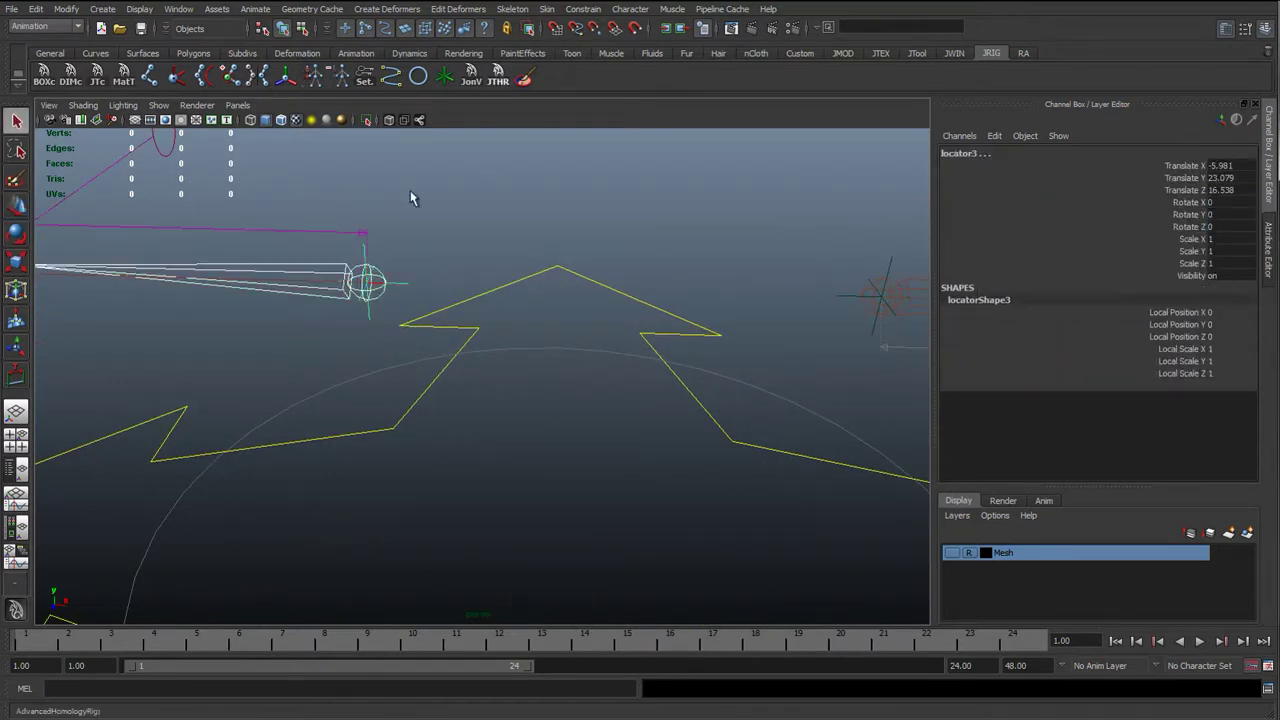
{"action": "scroll", "coordinate": [410, 197], "scroll_direction": "down", "scroll_amount": 3}
{"action": "middle_click_drag", "start_coordinate": [432, 310], "coordinate": [478, 360], "text": "alt"}
{"action": "left_click", "coordinate": [580, 9]}
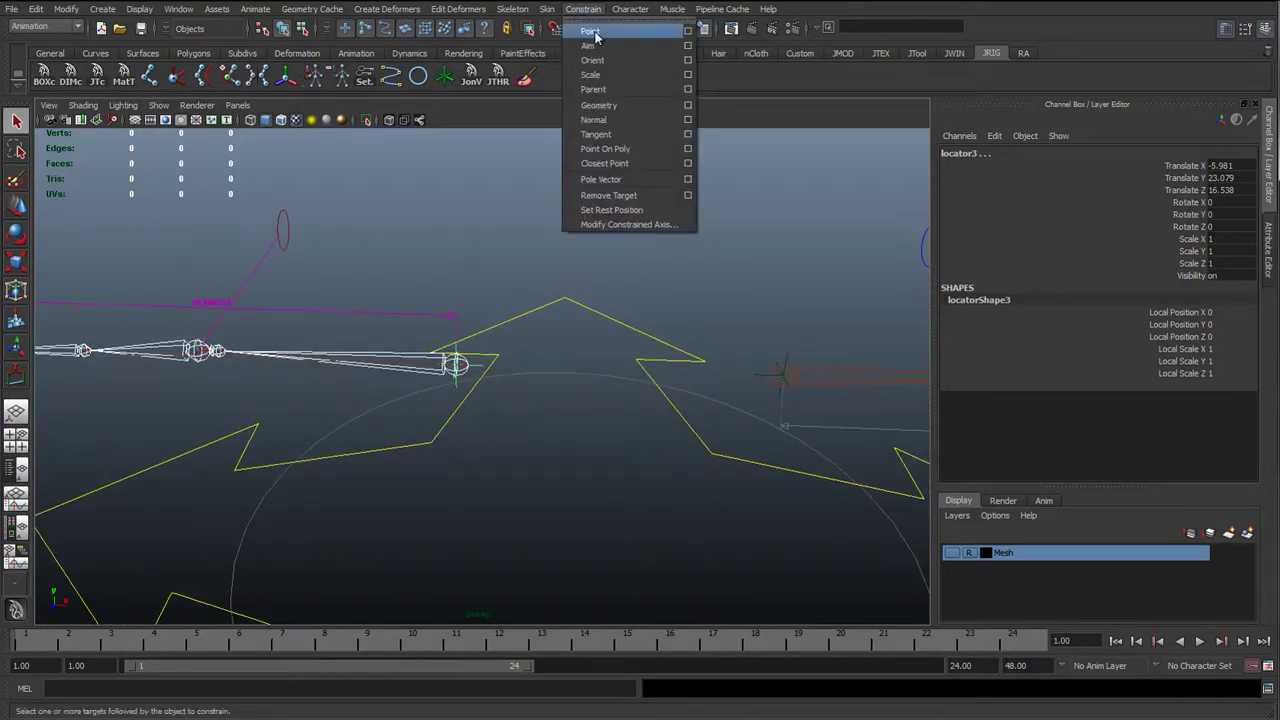
{"action": "left_click", "coordinate": [595, 35]}
Step: Point constrain the distance locator at the right wrist to the control cc_r_wrist_01
{"action": "middle_click_drag", "start_coordinate": [391, 323], "coordinate": [614, 349], "text": "alt"}
{"action": "scroll", "coordinate": [346, 362], "scroll_direction": "up", "scroll_amount": 3}
{"action": "left_click", "coordinate": [365, 286]}
{"action": "left_click_drag", "start_coordinate": [356, 370], "coordinate": [277, 266], "text": "alt"}
{"action": "left_click", "coordinate": [263, 230]}
{"action": "left_click", "coordinate": [275, 209]}
{"action": "left_click", "coordinate": [280, 242]}
{"action": "left_click_drag", "start_coordinate": [304, 414], "coordinate": [323, 426], "text": "shift"}
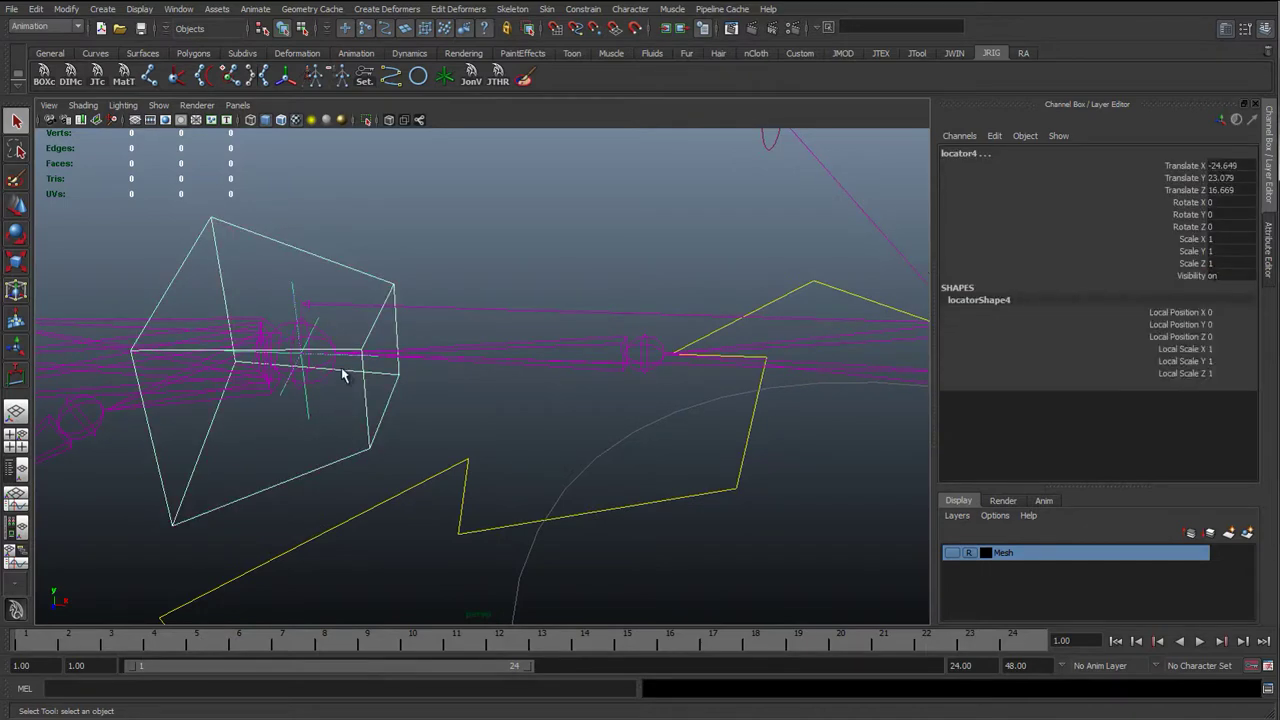
{"action": "key", "text": "g"}
{"action": "scroll", "coordinate": [387, 326], "scroll_direction": "down", "scroll_amount": 12}
{"action": "left_click", "coordinate": [405, 278]}
{"action": "middle_click_drag", "start_coordinate": [558, 330], "coordinate": [371, 306], "text": "alt"}
{"action": "scroll", "coordinate": [400, 325], "scroll_direction": "up", "scroll_amount": 4}
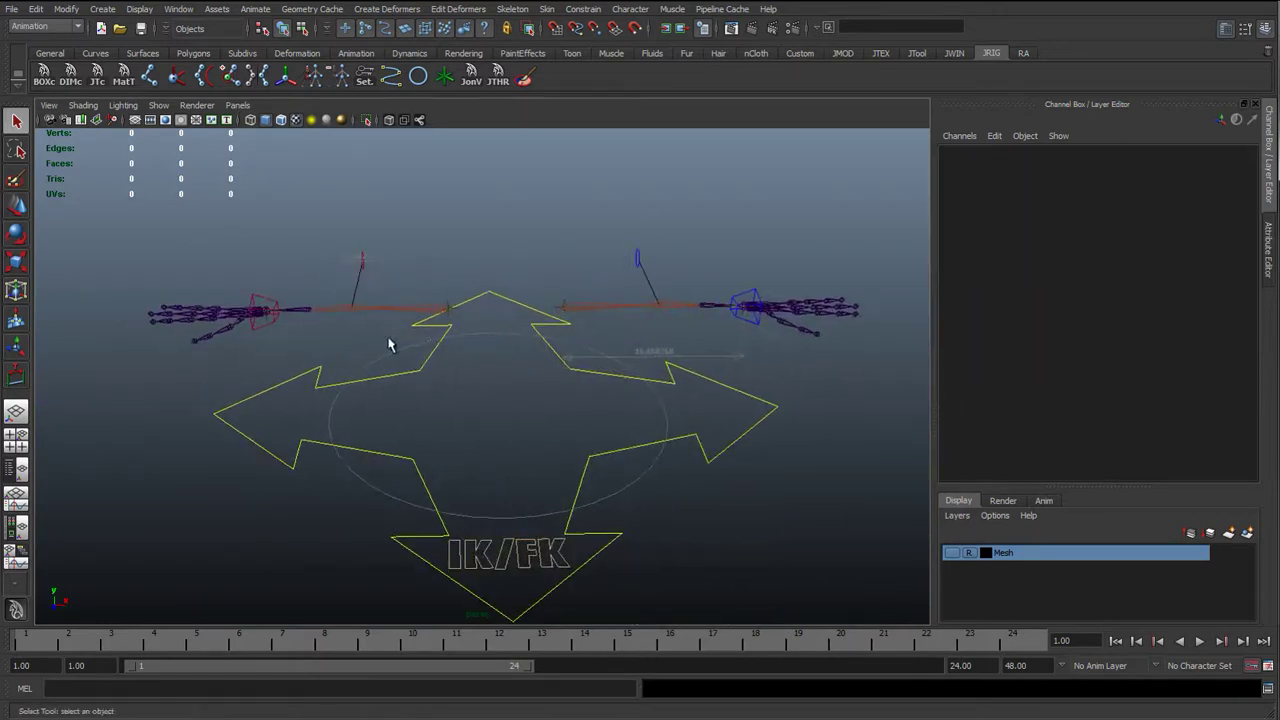
{"action": "middle_click_drag", "start_coordinate": [428, 345], "coordinate": [508, 356], "text": "alt"}
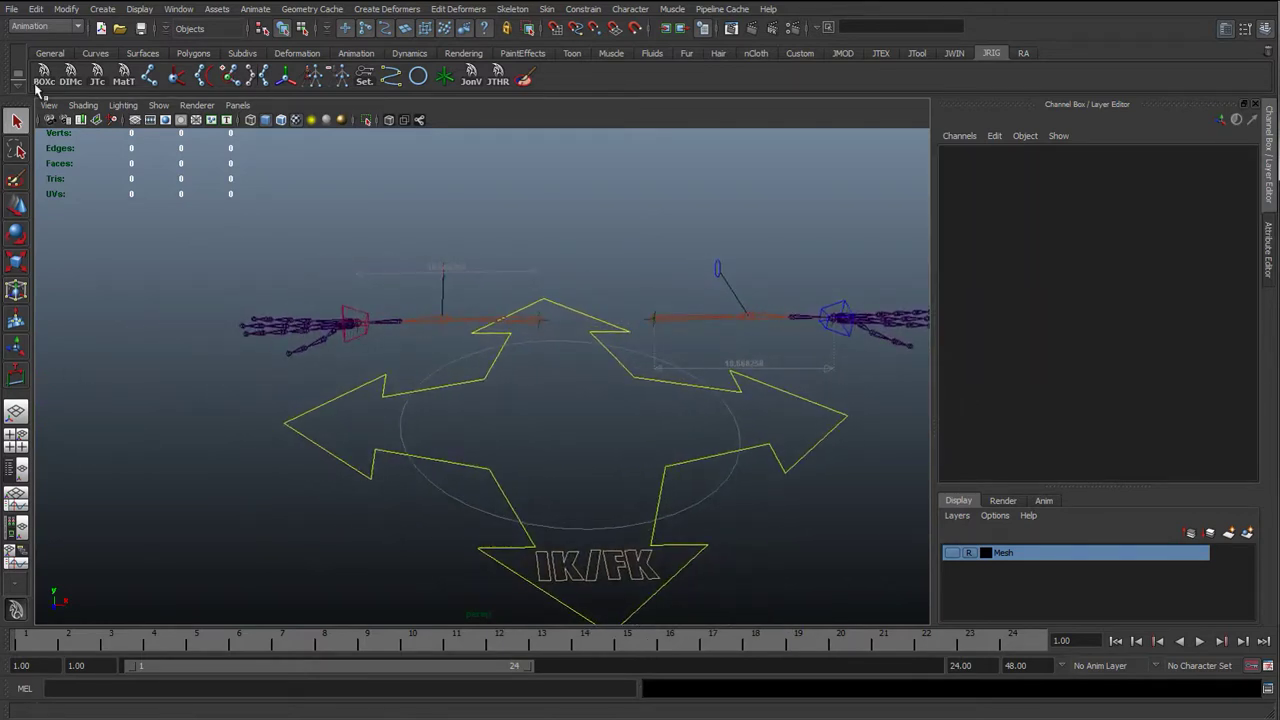
Step: Open the Hypershade and arrange its window and the view so the arm rig can still be reached
{"action": "left_click", "coordinate": [179, 9]}
{"action": "mouse_move", "coordinate": [200, 45]}
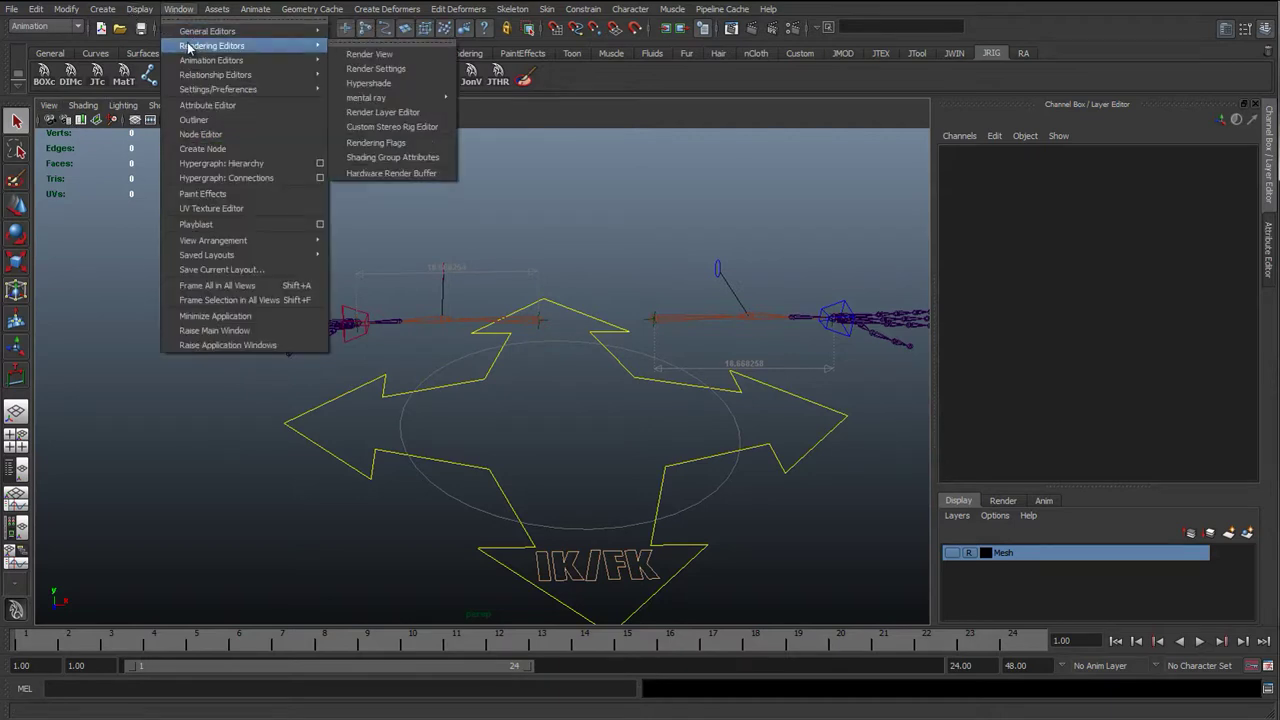
{"action": "left_click", "coordinate": [372, 83]}
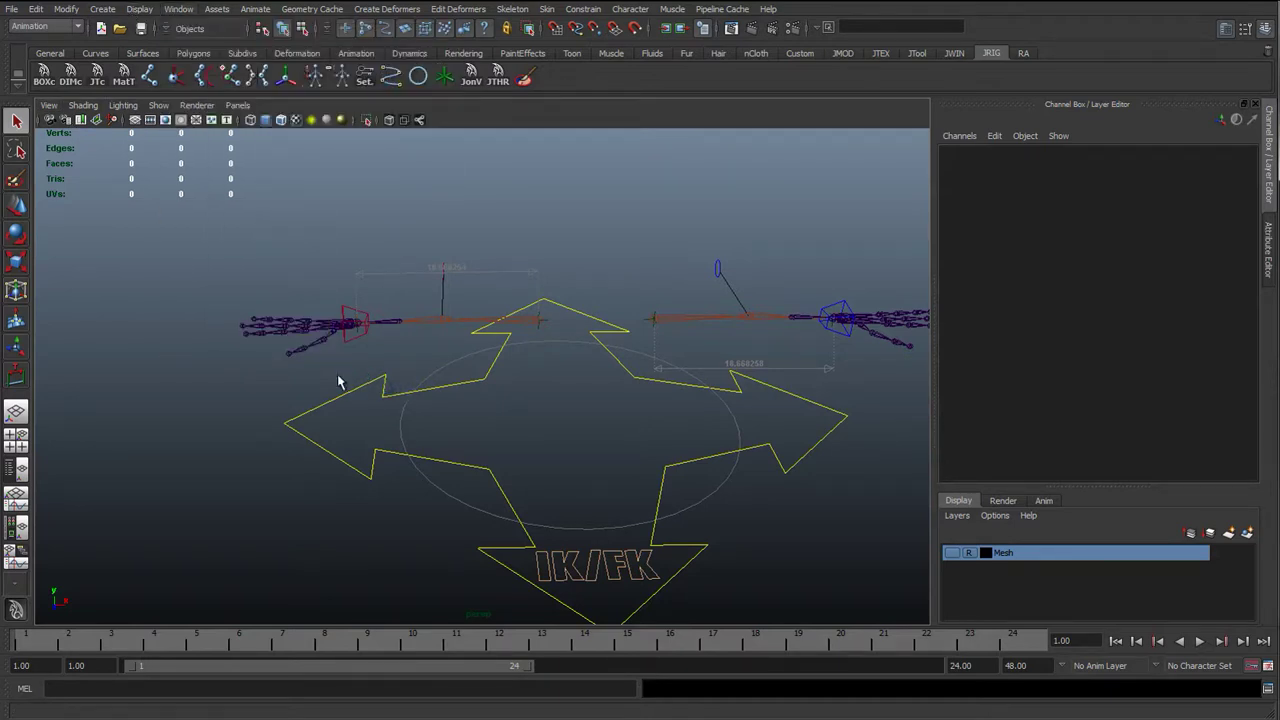
{"action": "left_click_drag", "start_coordinate": [331, 322], "coordinate": [335, 371]}
{"action": "left_click_drag", "start_coordinate": [632, 370], "coordinate": [674, 338], "text": "alt"}
{"action": "left_click_drag", "start_coordinate": [435, 363], "coordinate": [436, 319]}
{"action": "left_click_drag", "start_coordinate": [590, 376], "coordinate": [526, 380]}
{"action": "mouse_move", "coordinate": [606, 394]}
{"action": "left_mouse_down", "text": "alt"}
{"action": "mouse_move", "coordinate": [624, 400]}
{"action": "mouse_move", "coordinate": [618, 374]}
{"action": "left_mouse_up", "text": "alt"}
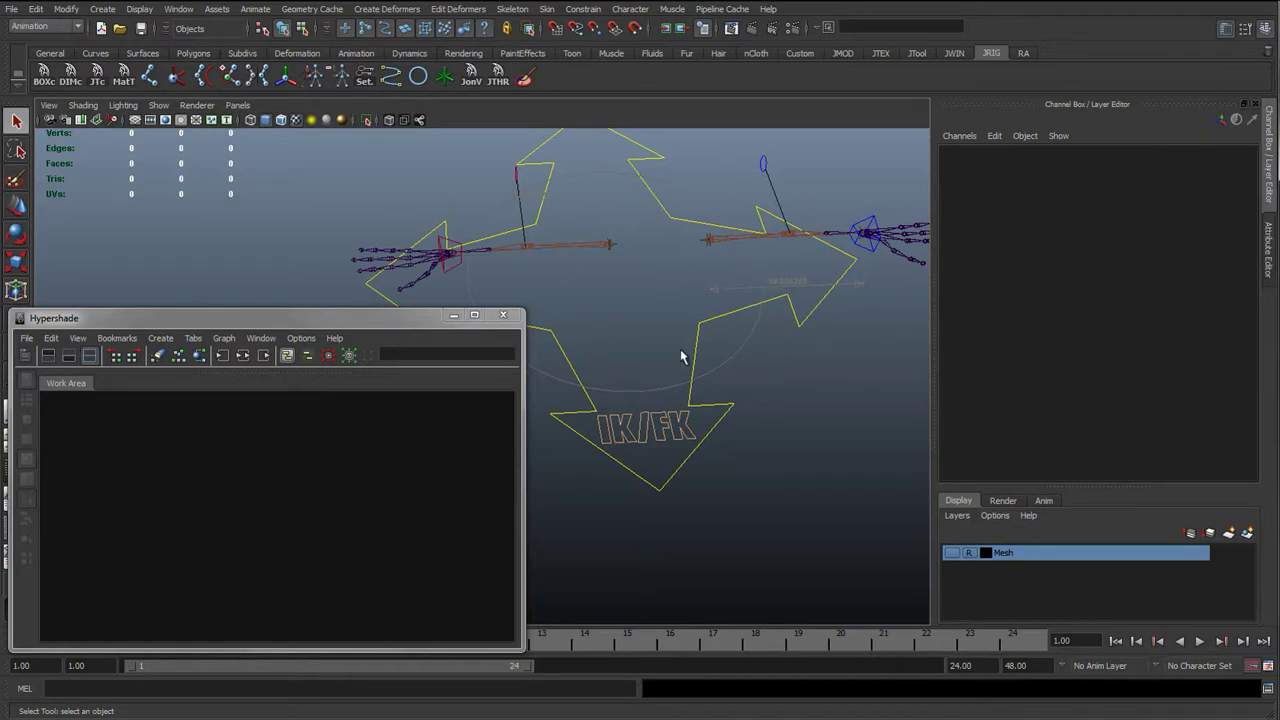
Step: Add the right wrist control and the right arm's elbow and shoulder joints to the Hypershade graph
{"action": "left_click", "coordinate": [733, 357]}
{"action": "left_click", "coordinate": [663, 296]}
{"action": "left_click_drag", "start_coordinate": [663, 296], "coordinate": [463, 268], "text": "alt"}
{"action": "left_click", "coordinate": [396, 231]}
{"action": "left_click_drag", "start_coordinate": [502, 208], "coordinate": [407, 222], "text": "alt"}
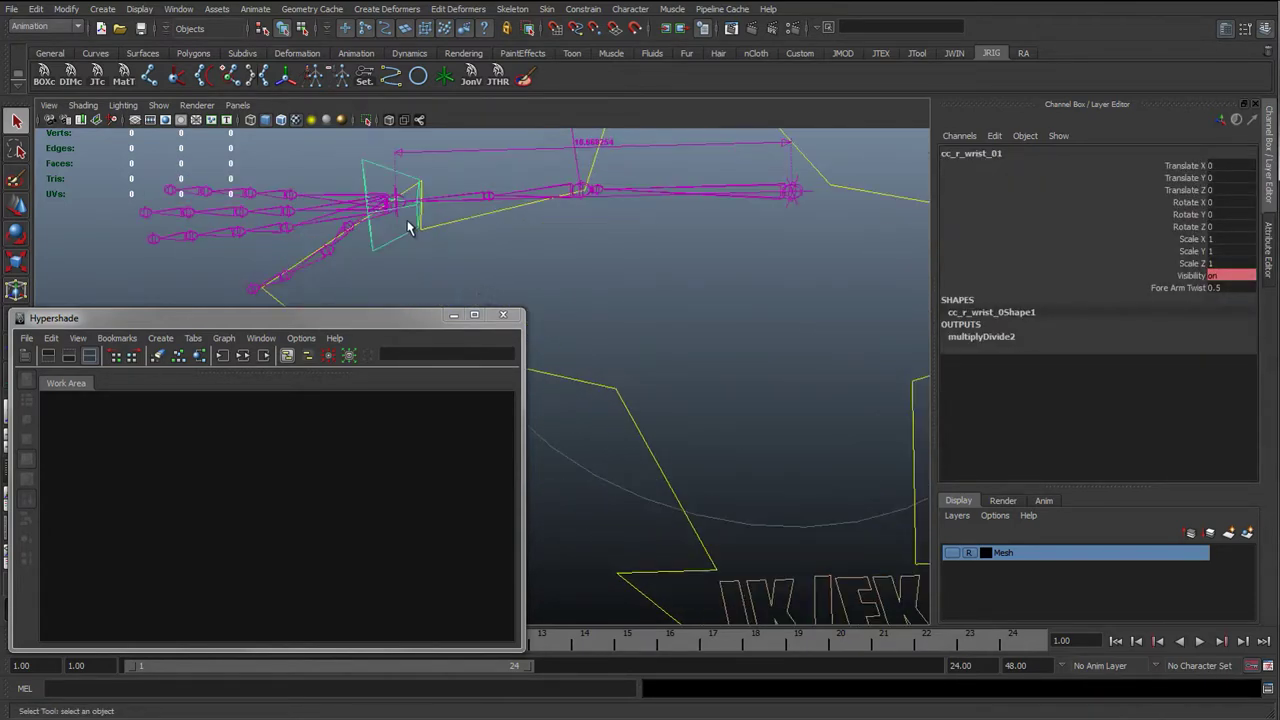
{"action": "left_click", "coordinate": [545, 198]}
{"action": "left_click", "coordinate": [593, 197]}
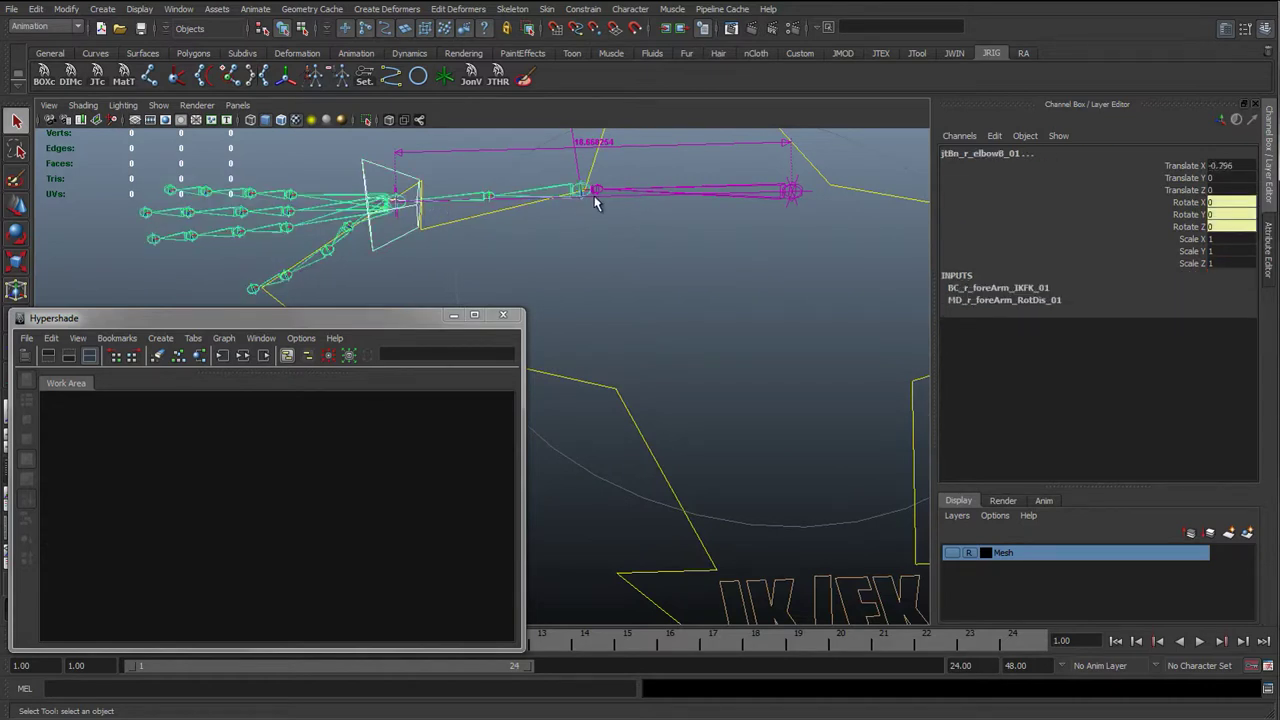
{"action": "left_click", "coordinate": [786, 204]}
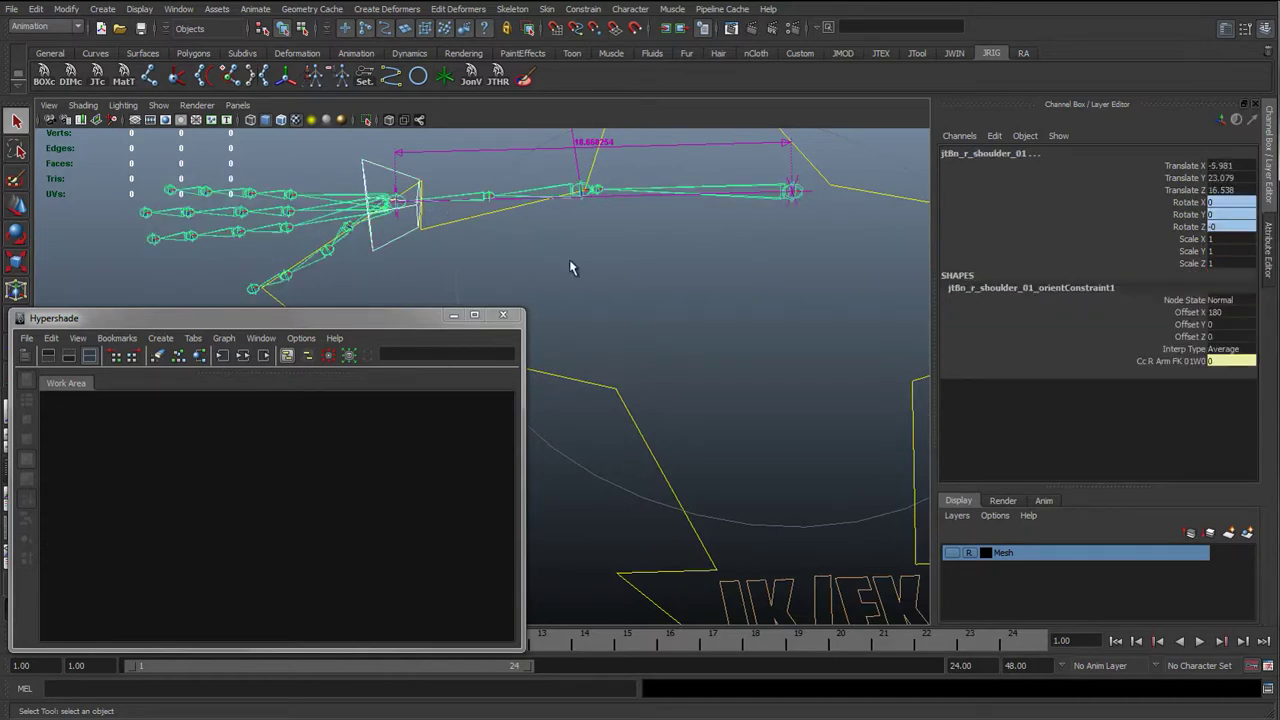
{"action": "left_click", "coordinate": [224, 343]}
{"action": "left_click", "coordinate": [257, 466]}
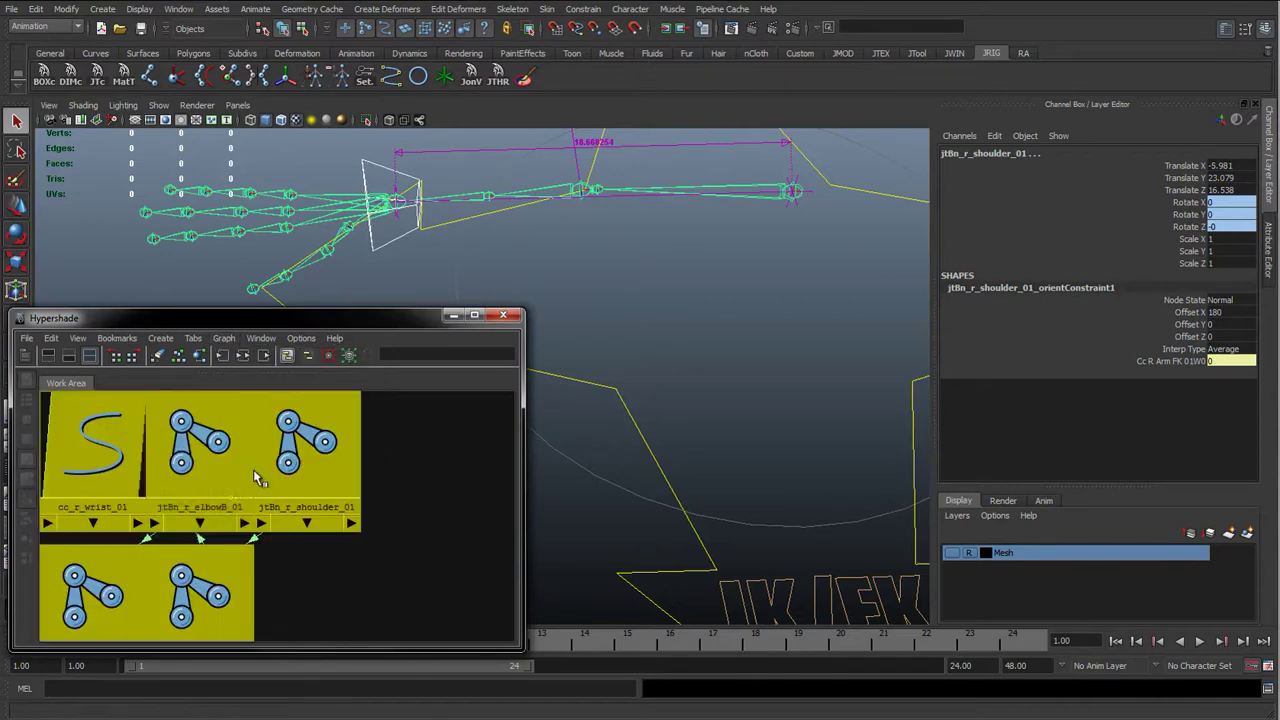
Step: Spread out the graphed nodes, placing the four arm joints in a diagonal chain and the wrist control apart from them
{"action": "scroll", "coordinate": [323, 505], "scroll_direction": "down", "scroll_amount": 8}
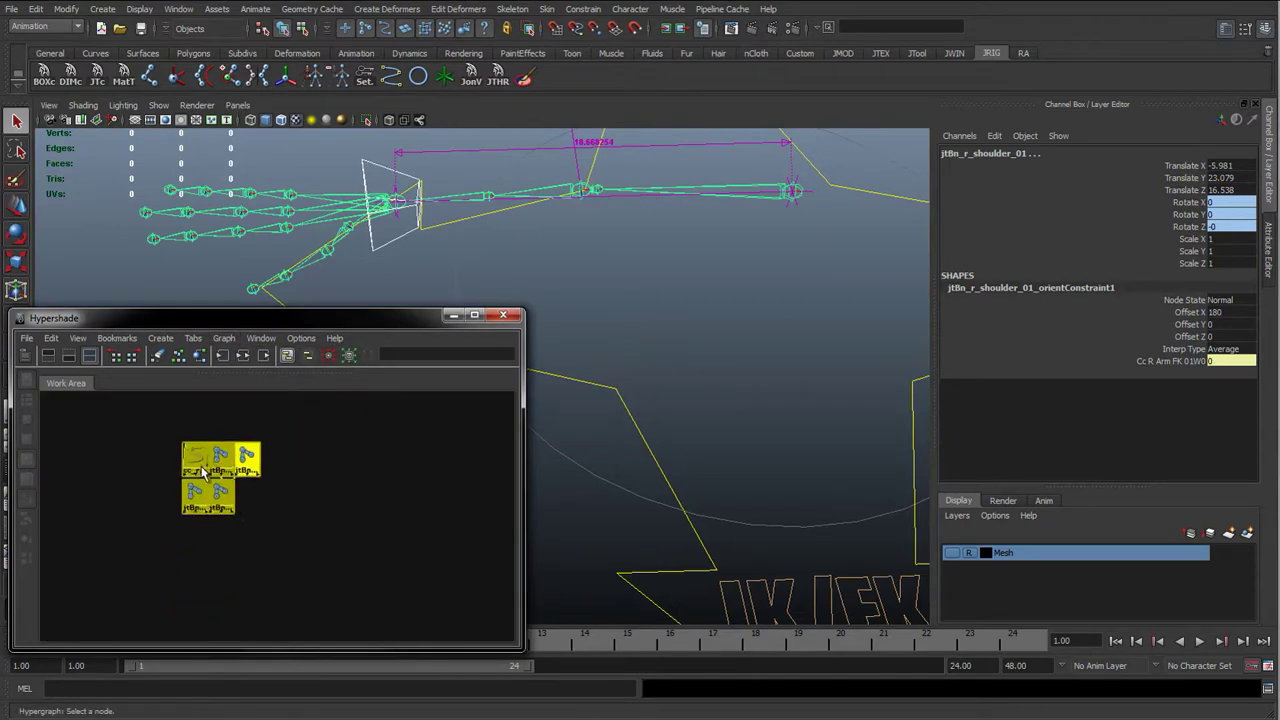
{"action": "left_click", "coordinate": [246, 441]}
{"action": "left_click_drag", "start_coordinate": [264, 478], "coordinate": [392, 470]}
{"action": "left_click", "coordinate": [311, 478]}
{"action": "left_click_drag", "start_coordinate": [311, 478], "coordinate": [399, 590]}
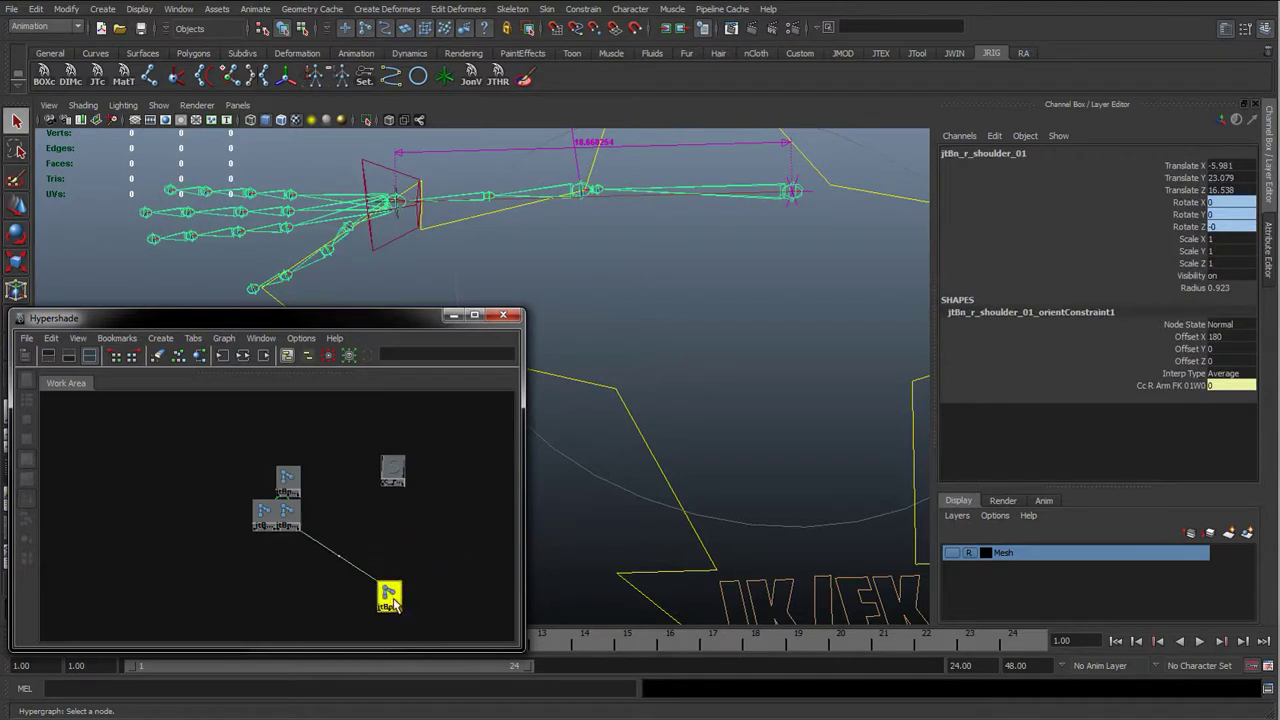
{"action": "left_click_drag", "start_coordinate": [293, 513], "coordinate": [432, 553]}
{"action": "left_click_drag", "start_coordinate": [386, 598], "coordinate": [355, 615]}
{"action": "left_click_drag", "start_coordinate": [423, 560], "coordinate": [415, 589]}
{"action": "left_click_drag", "start_coordinate": [287, 482], "coordinate": [466, 543]}
{"action": "left_click_drag", "start_coordinate": [268, 516], "coordinate": [490, 483]}
{"action": "left_click", "coordinate": [314, 426]}
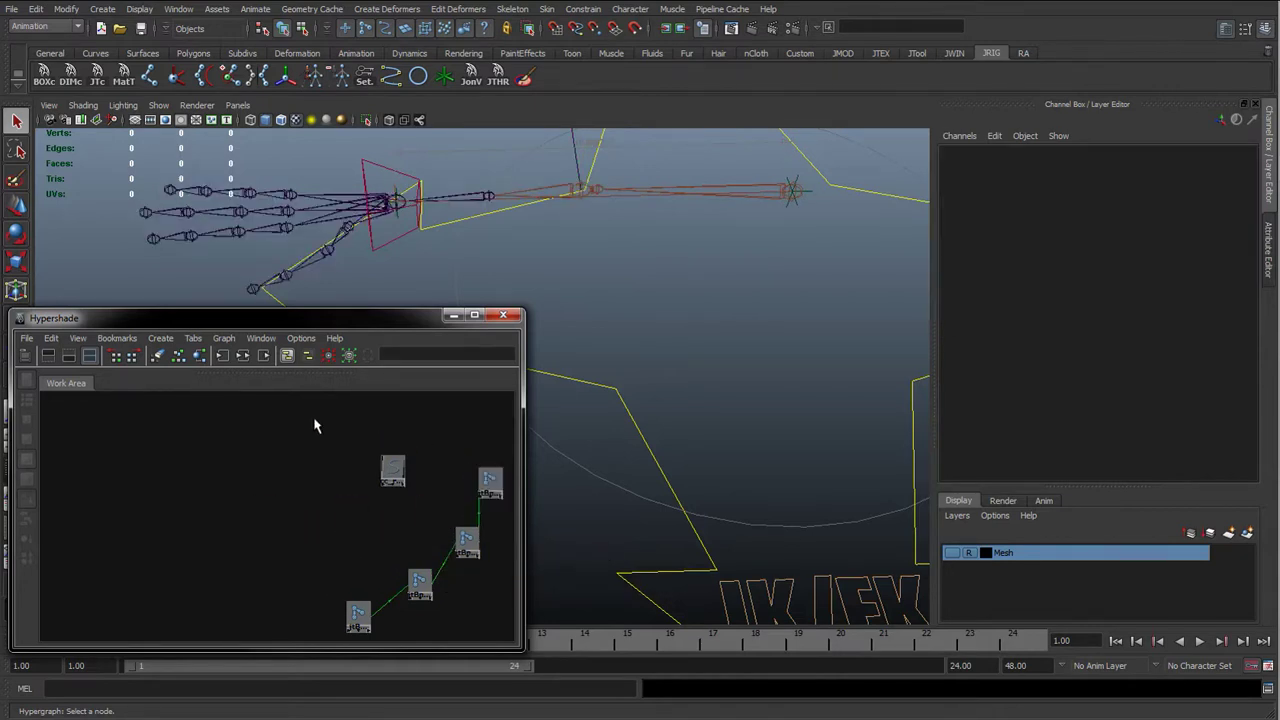
Step: Find the Multiply Divide utility with the filter "mul" and create one in the Hypershade graph
{"action": "left_click", "coordinate": [25, 357]}
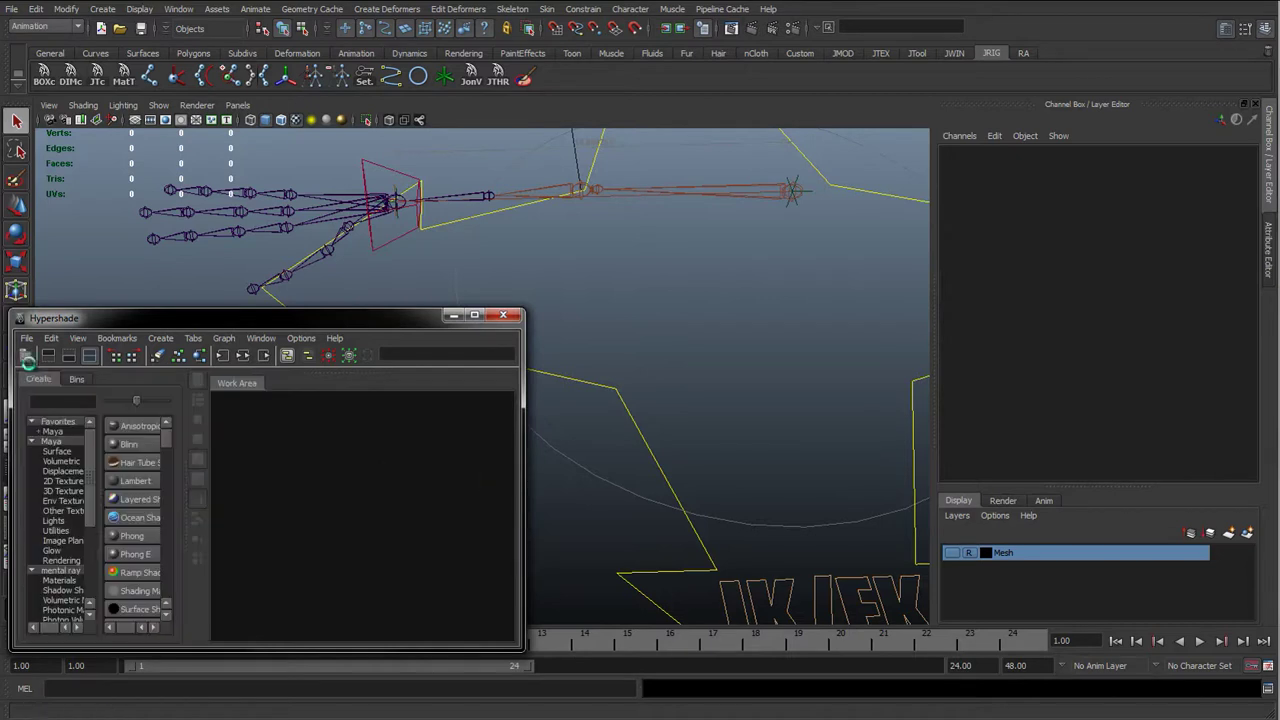
{"action": "right_click_drag", "start_coordinate": [442, 566], "coordinate": [381, 538], "text": "alt"}
{"action": "middle_click_drag", "start_coordinate": [381, 538], "coordinate": [355, 520], "text": "alt"}
{"action": "right_click_drag", "start_coordinate": [355, 520], "coordinate": [484, 540], "text": "alt"}
{"action": "middle_click_drag", "start_coordinate": [391, 510], "coordinate": [353, 529], "text": "alt"}
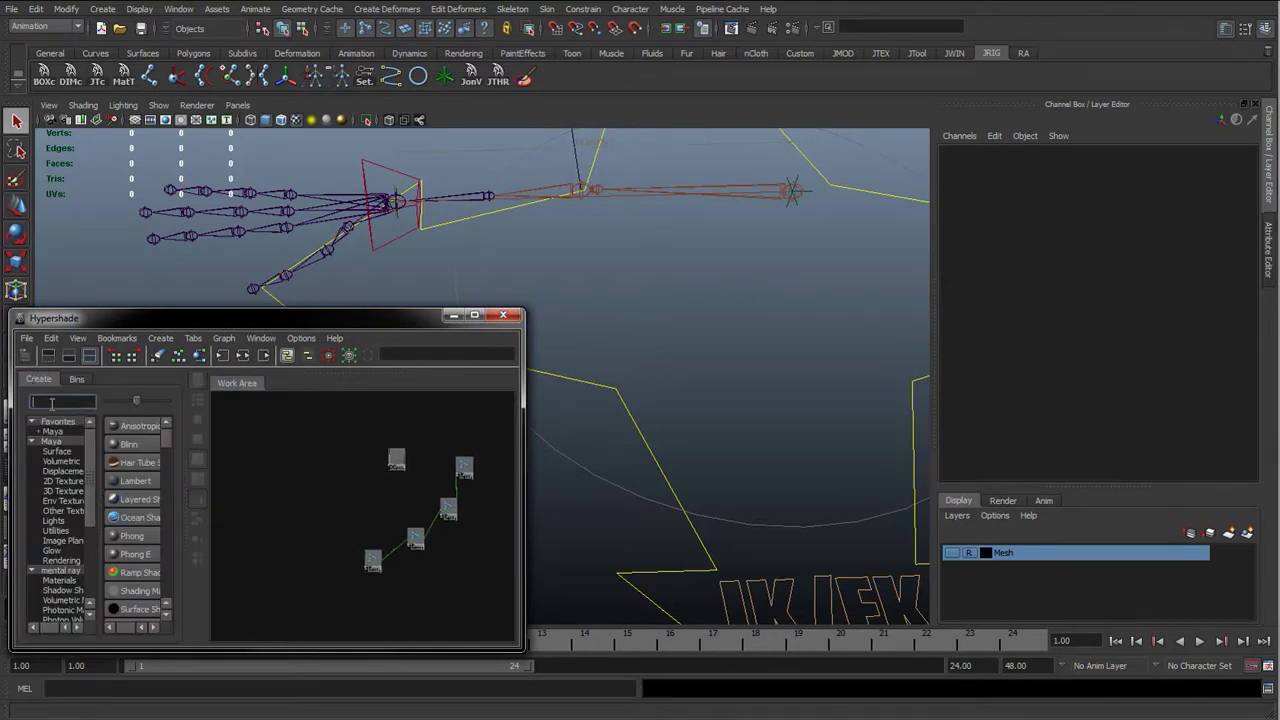
{"action": "type", "text": "mul"}
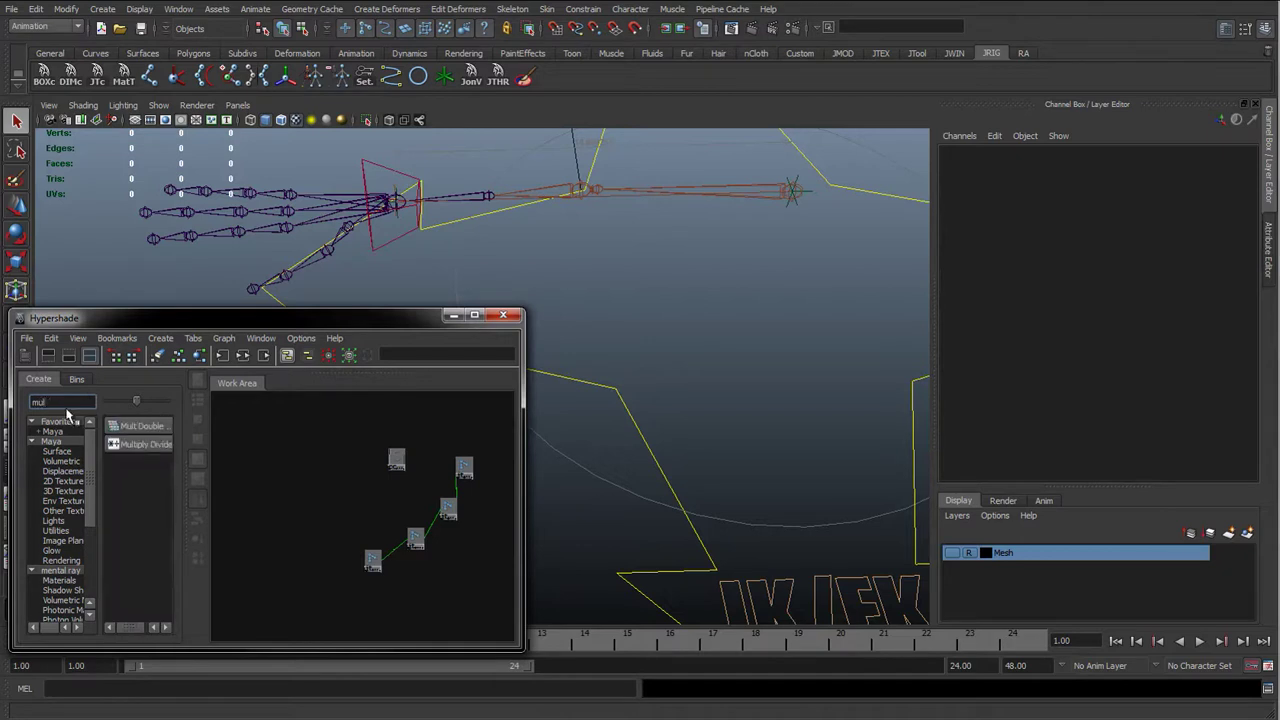
{"action": "left_click", "coordinate": [121, 447]}
Step: Create a Condition node using the filter "con", and hide the node creation list
{"action": "double_click", "coordinate": [49, 401]}
{"action": "type", "text": "con"}
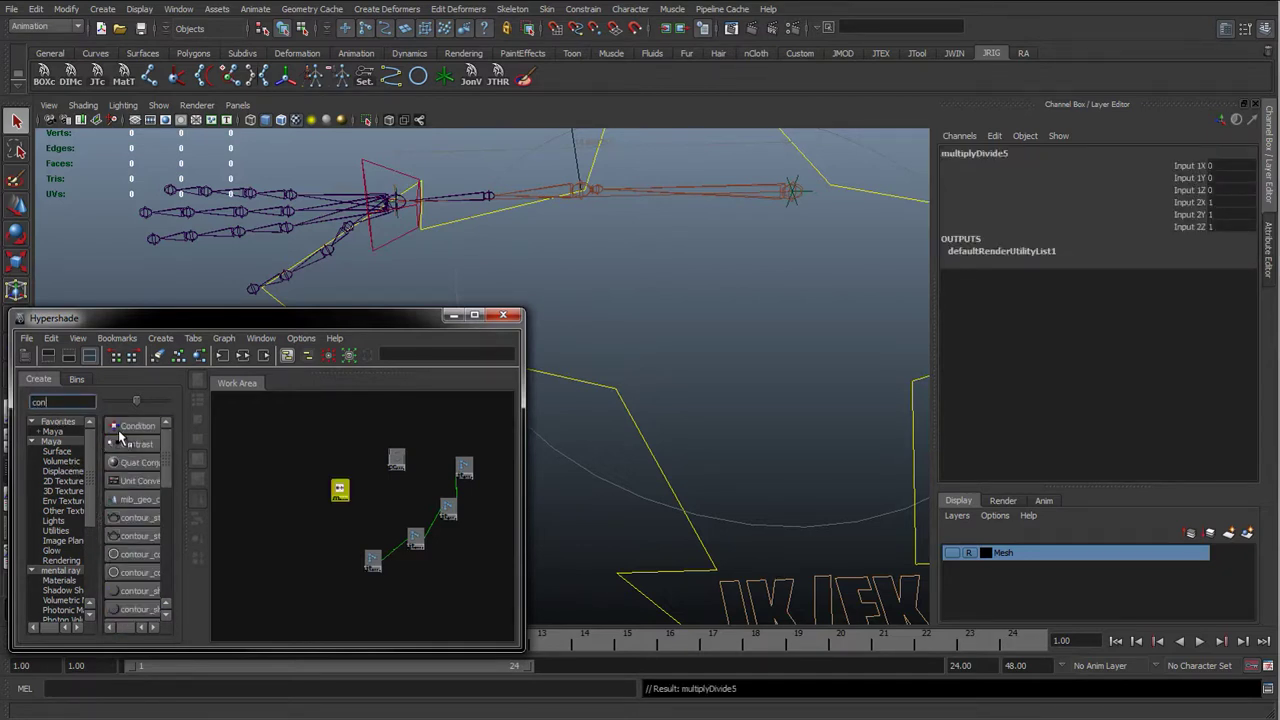
{"action": "left_click", "coordinate": [121, 427]}
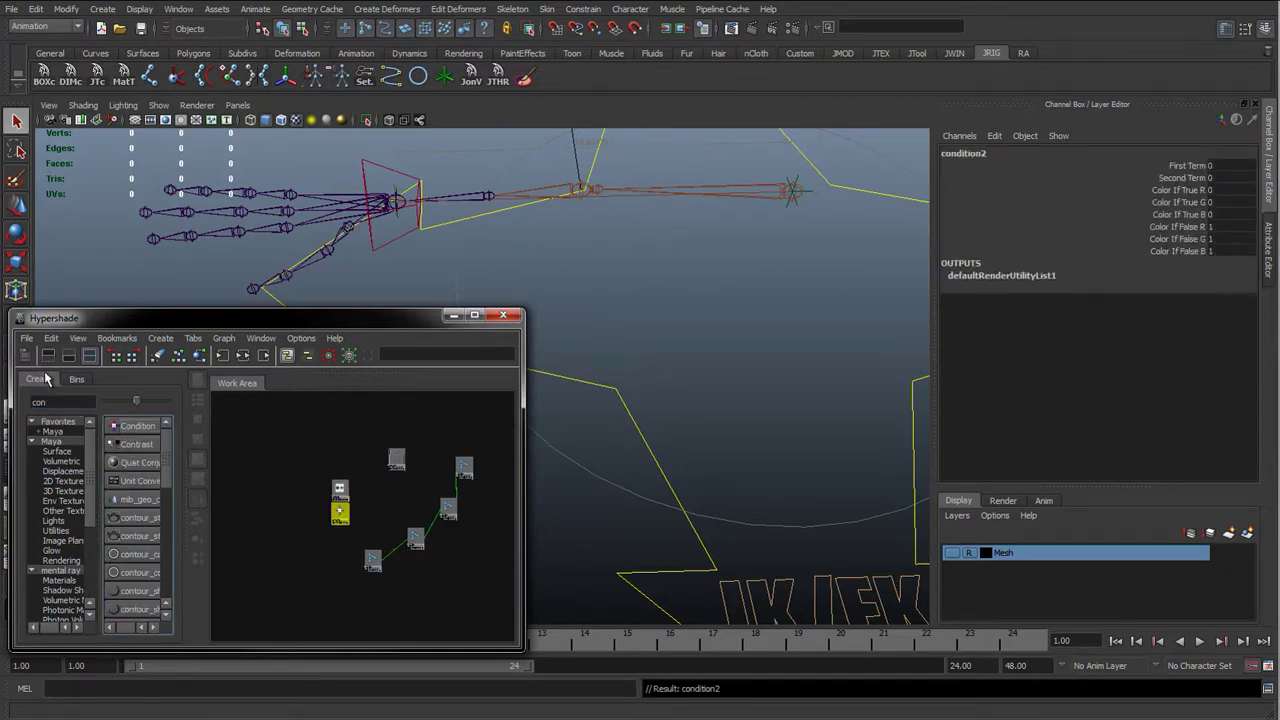
{"action": "left_click", "coordinate": [25, 356]}
{"action": "middle_click_drag", "start_coordinate": [137, 514], "coordinate": [193, 519], "text": "alt"}
{"action": "left_click_drag", "start_coordinate": [308, 319], "coordinate": [332, 316]}
Step: Add the right arm's distance dimension to the Hypershade graph and place it beside the Multiply Divide node
{"action": "middle_click_drag", "start_coordinate": [547, 228], "coordinate": [495, 303], "text": "alt"}
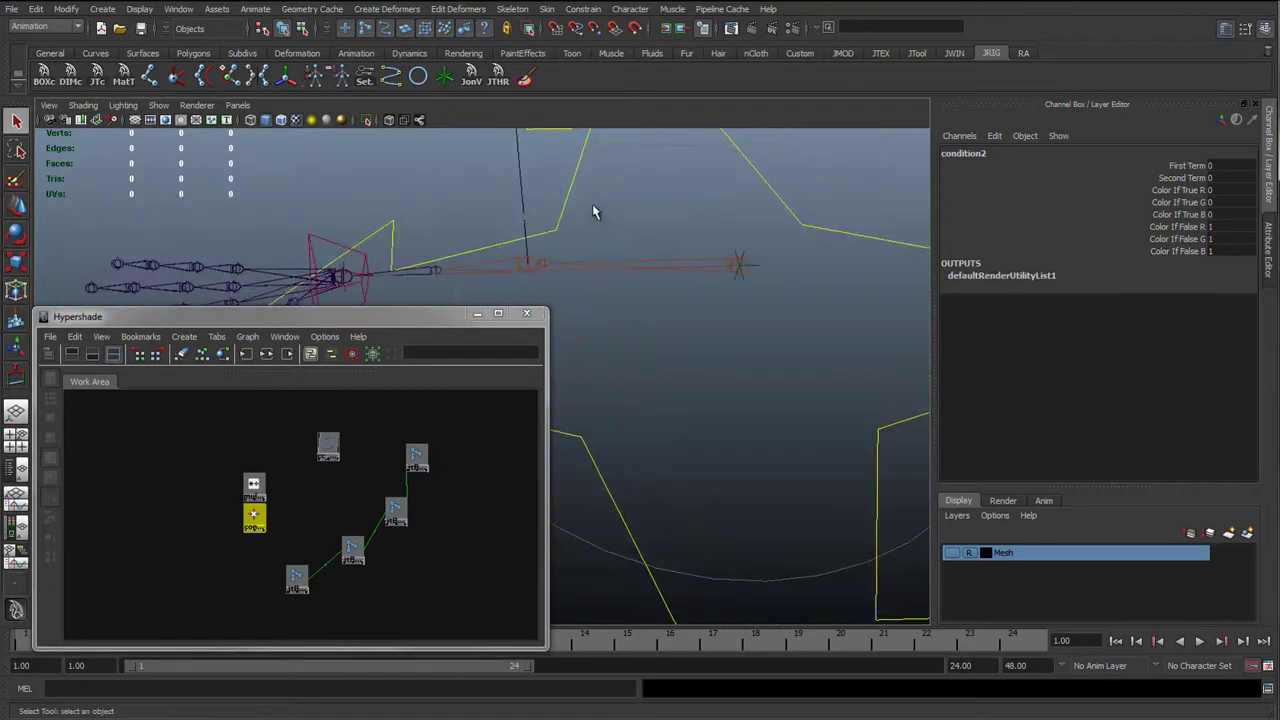
{"action": "left_click", "coordinate": [574, 224]}
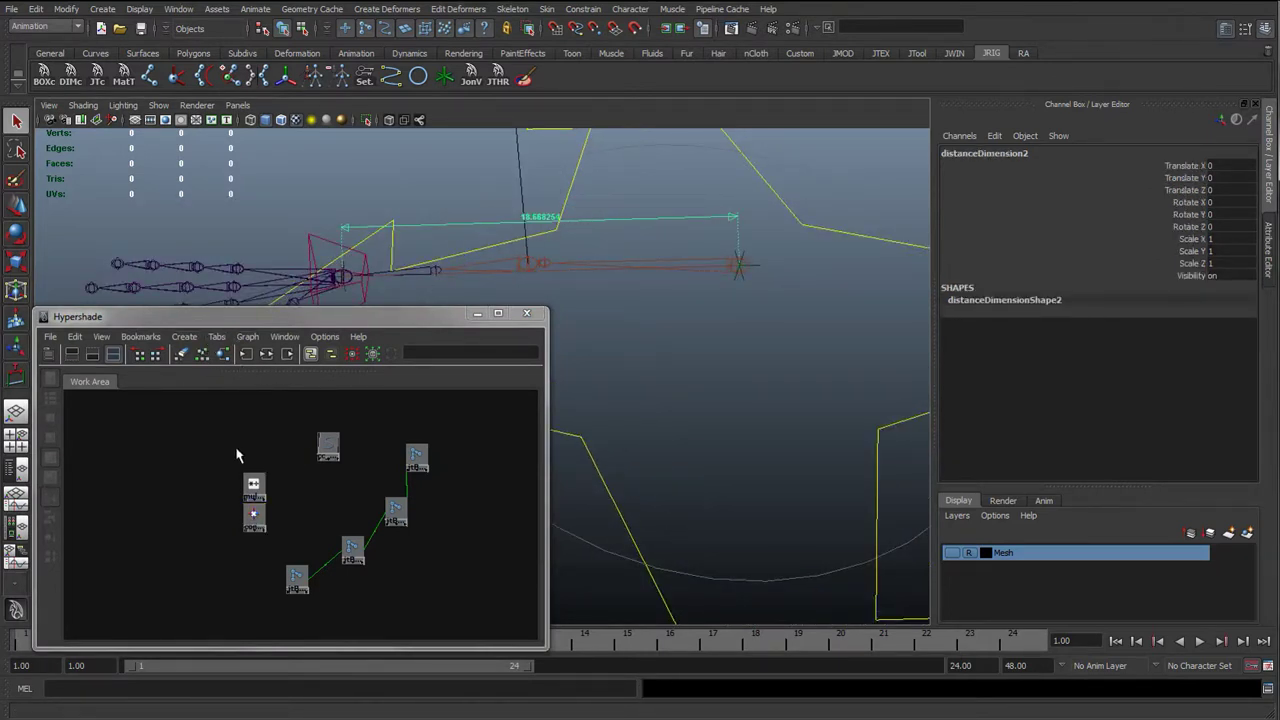
{"action": "left_click", "coordinate": [248, 337]}
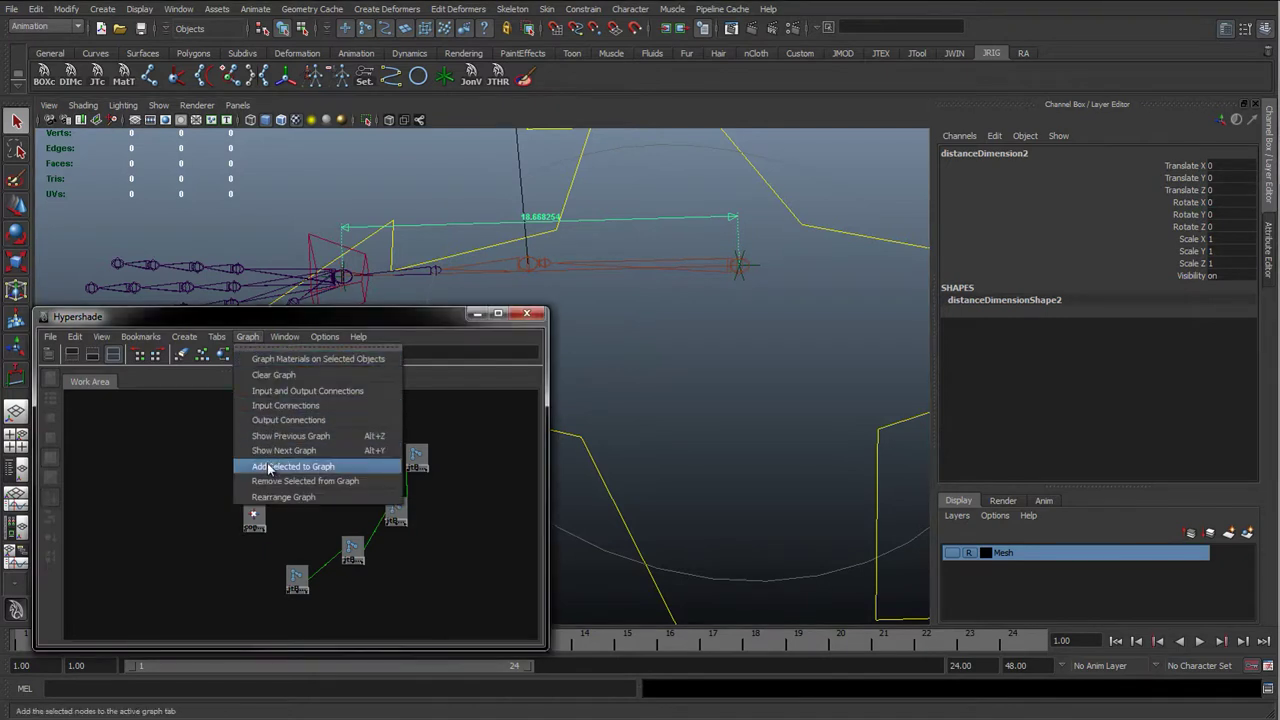
{"action": "left_click", "coordinate": [268, 467]}
{"action": "left_click_drag", "start_coordinate": [262, 545], "coordinate": [180, 480]}
Step: Check which outputs the right arm's distance dimension node offers for connection
{"action": "left_click", "coordinate": [183, 492]}
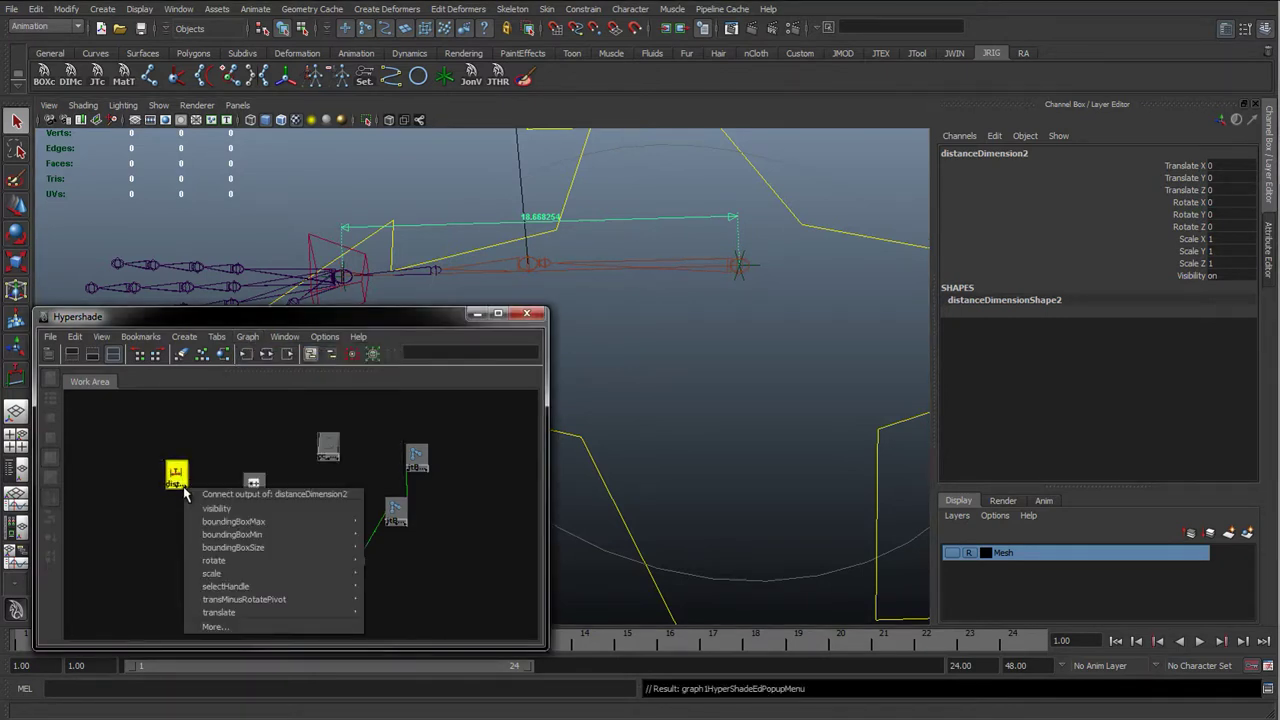
{"action": "left_click", "coordinate": [183, 488]}
{"action": "left_click", "coordinate": [184, 485]}
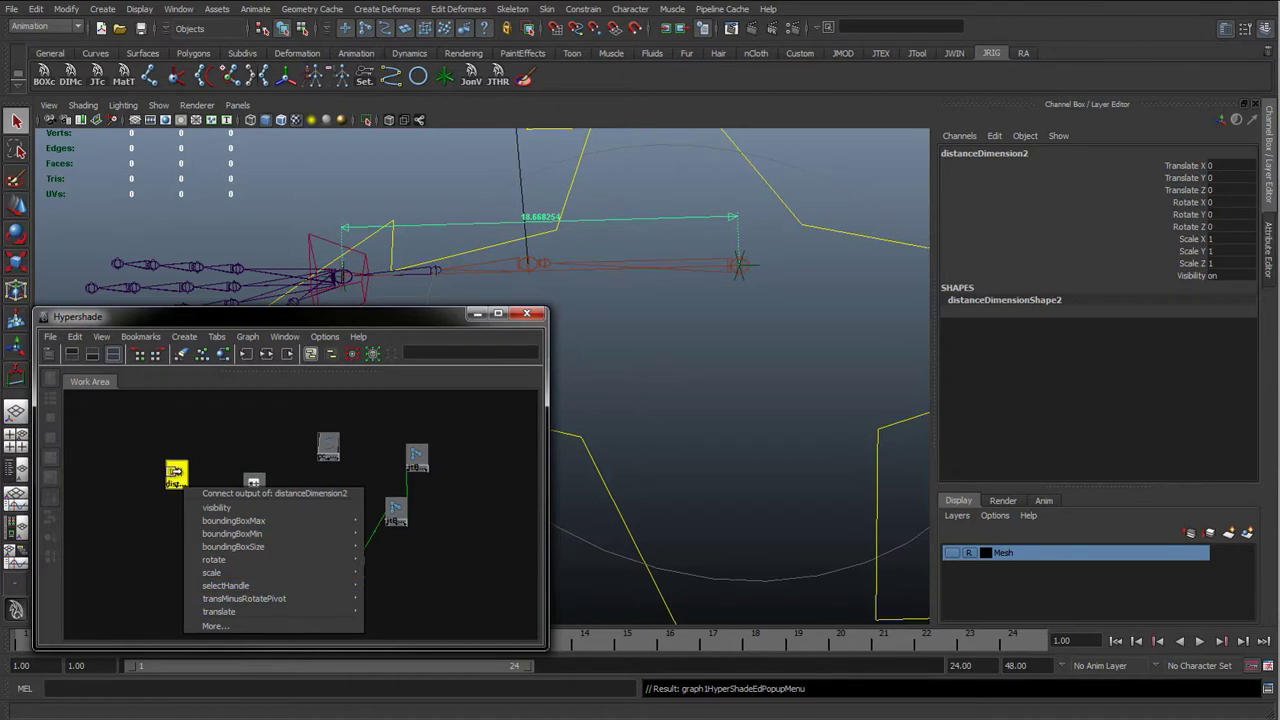
{"action": "left_click", "coordinate": [175, 472]}
Step: Graph the input and output connections of all the nodes, and move the utility and distance dimension nodes clear of the network
{"action": "left_click_drag", "start_coordinate": [142, 404], "coordinate": [518, 630]}
{"action": "left_click", "coordinate": [266, 354]}
{"action": "scroll", "coordinate": [274, 526], "scroll_direction": "down", "scroll_amount": 1}
{"action": "middle_click_drag", "start_coordinate": [274, 526], "coordinate": [378, 559], "text": "alt"}
{"action": "middle_click_drag", "start_coordinate": [249, 510], "coordinate": [320, 522]}
{"action": "left_click_drag", "start_coordinate": [263, 452], "coordinate": [463, 536]}
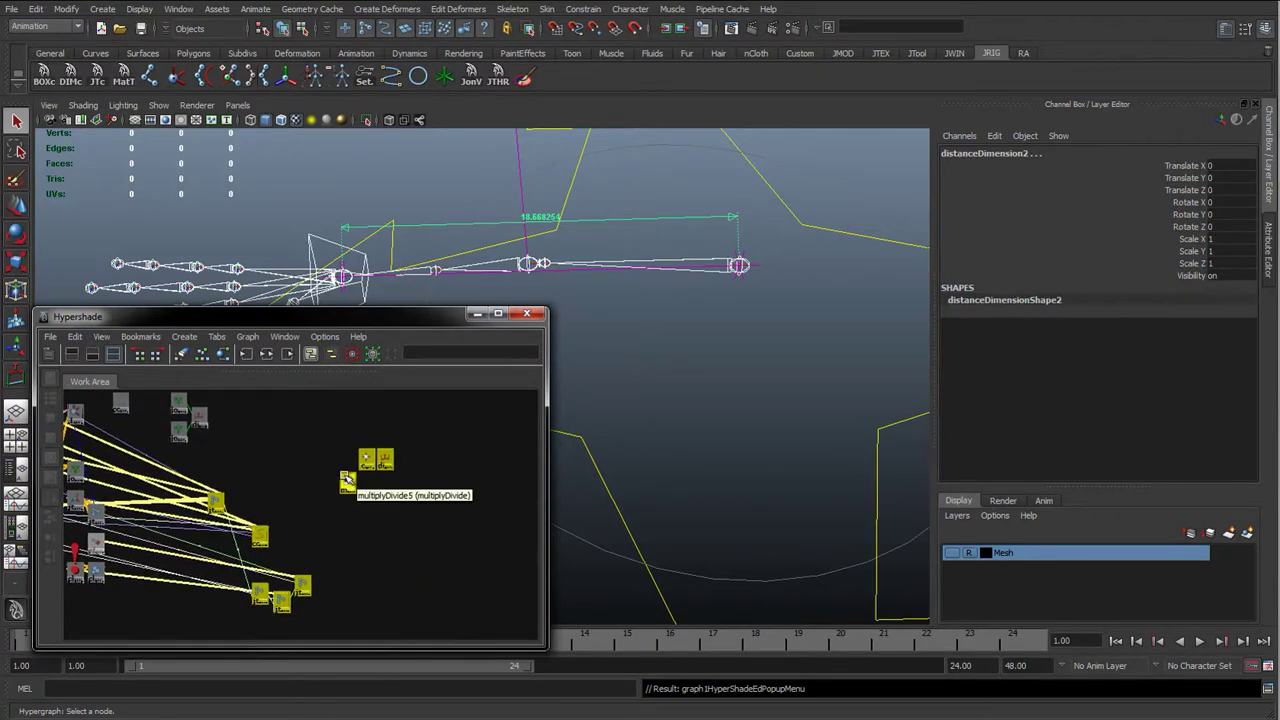
Step: Locate distanceDimensionShape2 with its two locator shapes and move the three nodes next to the utility nodes
{"action": "middle_click_drag", "start_coordinate": [200, 492], "coordinate": [280, 550], "text": "alt"}
{"action": "scroll", "coordinate": [274, 509], "scroll_direction": "up", "scroll_amount": 6}
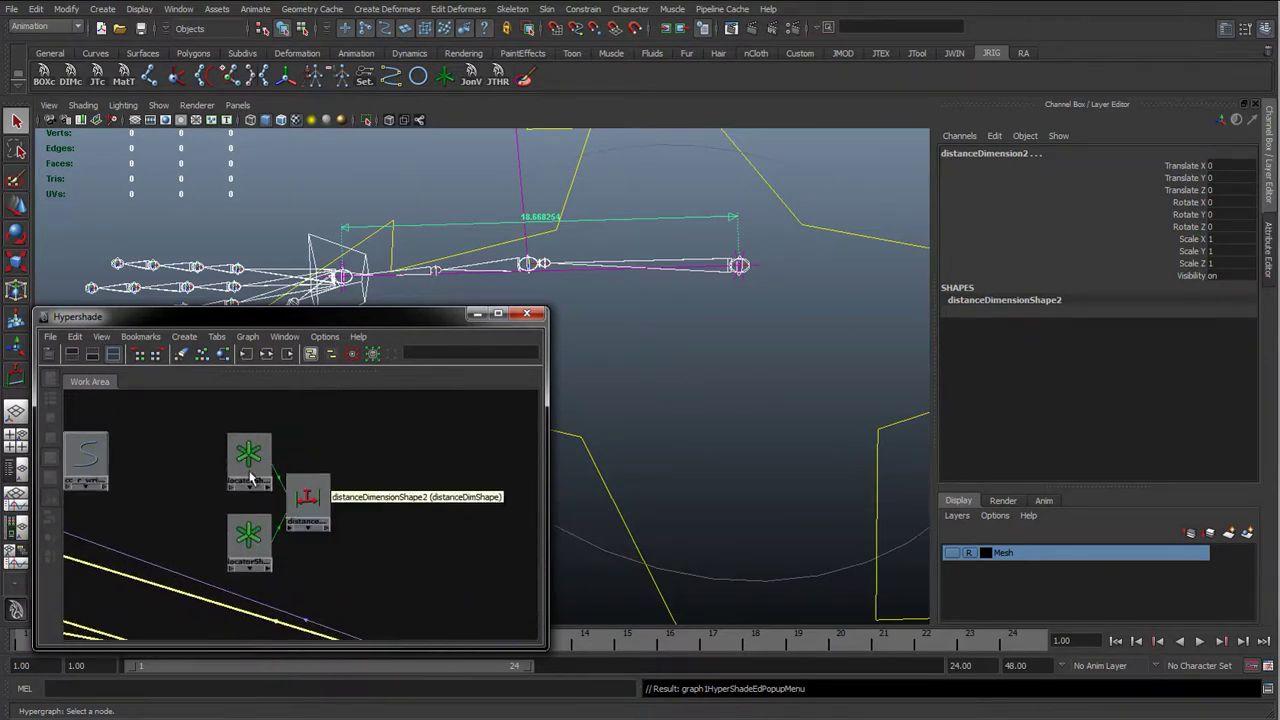
{"action": "middle_click_drag", "start_coordinate": [258, 462], "coordinate": [303, 491]}
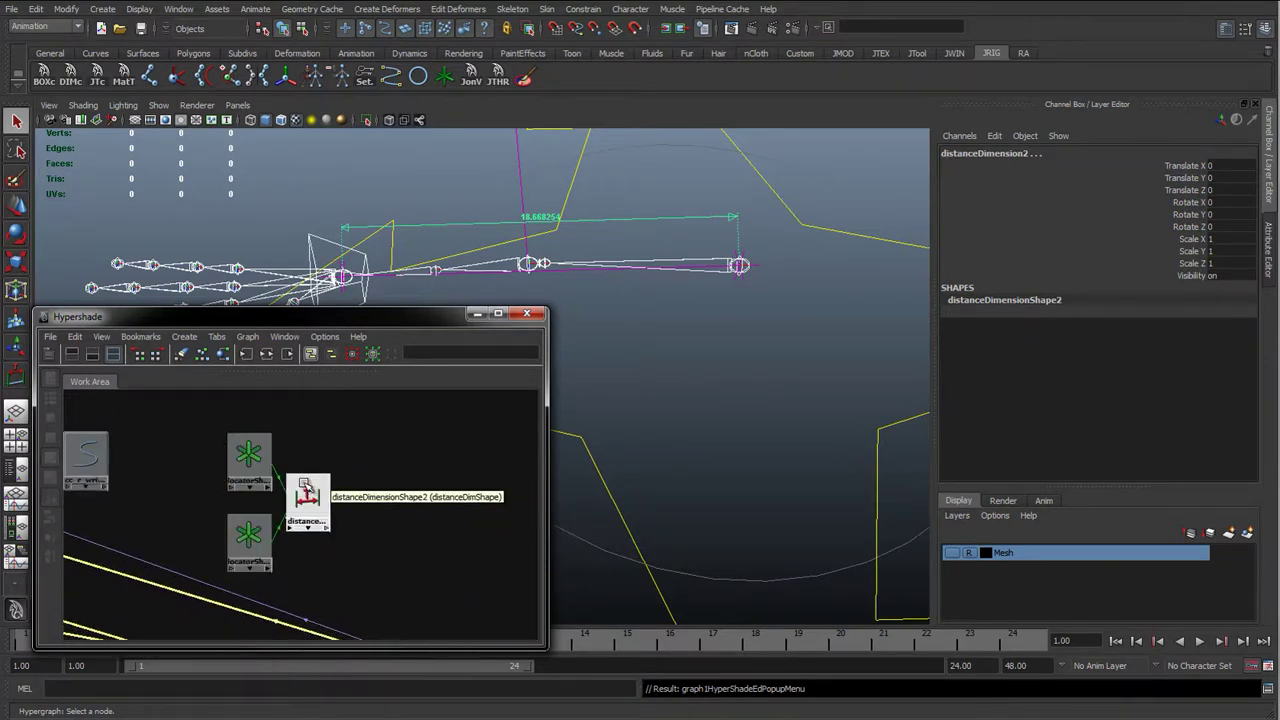
{"action": "left_click_drag", "start_coordinate": [305, 485], "coordinate": [314, 488]}
{"action": "mouse_move", "coordinate": [234, 452]}
{"action": "left_mouse_down"}
{"action": "mouse_move", "coordinate": [348, 562]}
{"action": "mouse_move", "coordinate": [216, 436]}
{"action": "left_mouse_up"}
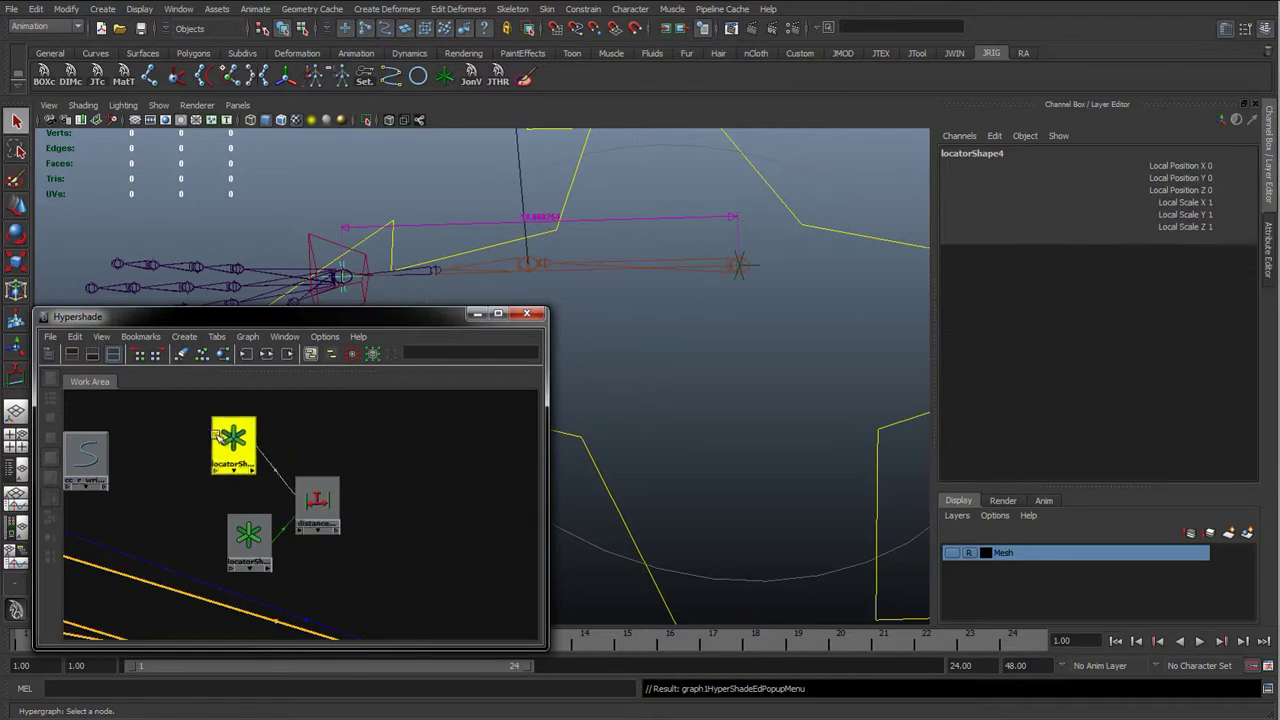
{"action": "scroll", "coordinate": [290, 506], "scroll_direction": "down", "scroll_amount": 4}
{"action": "middle_click_drag", "start_coordinate": [356, 545], "coordinate": [280, 460], "text": "alt"}
{"action": "left_click_drag", "start_coordinate": [169, 405], "coordinate": [521, 485]}
Step: Remove the surplus connected nodes from the graph, keeping the arm joints, wrist control, utility nodes and distance measurement nodes
{"action": "right_click_drag", "start_coordinate": [472, 492], "coordinate": [334, 473], "text": "alt"}
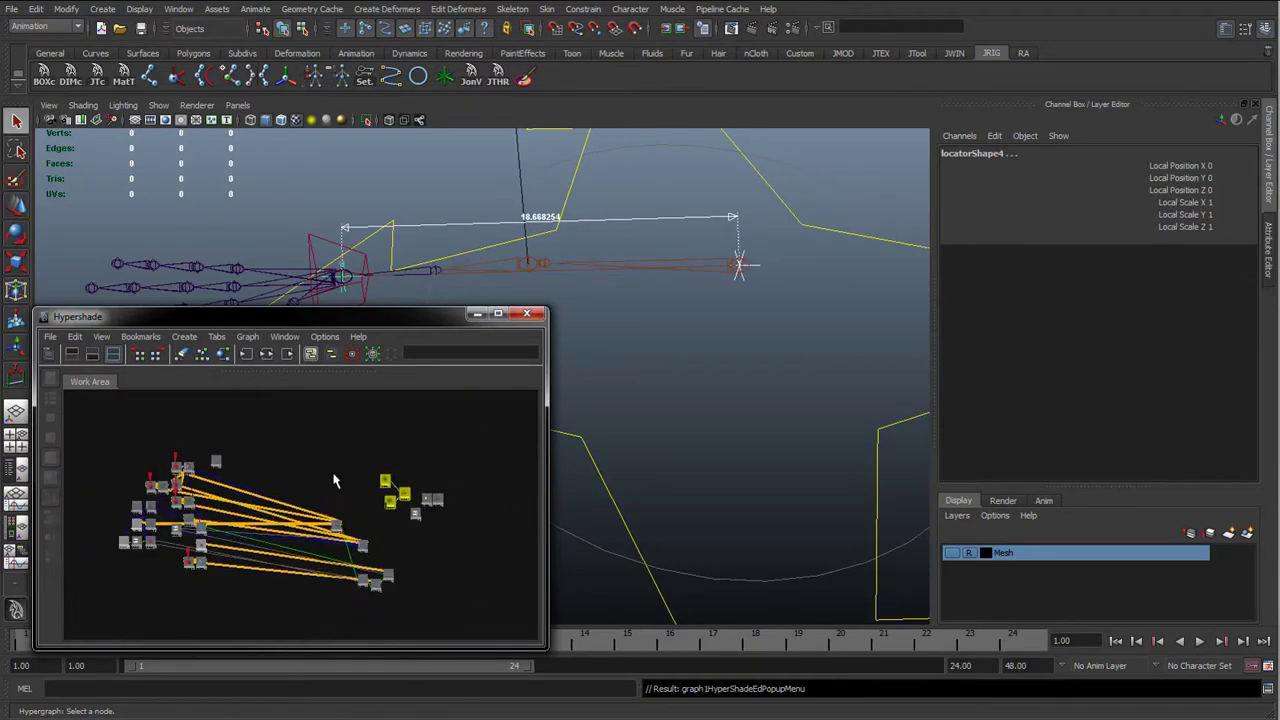
{"action": "middle_click_drag", "start_coordinate": [335, 481], "coordinate": [377, 471], "text": "alt"}
{"action": "left_click_drag", "start_coordinate": [149, 423], "coordinate": [300, 602]}
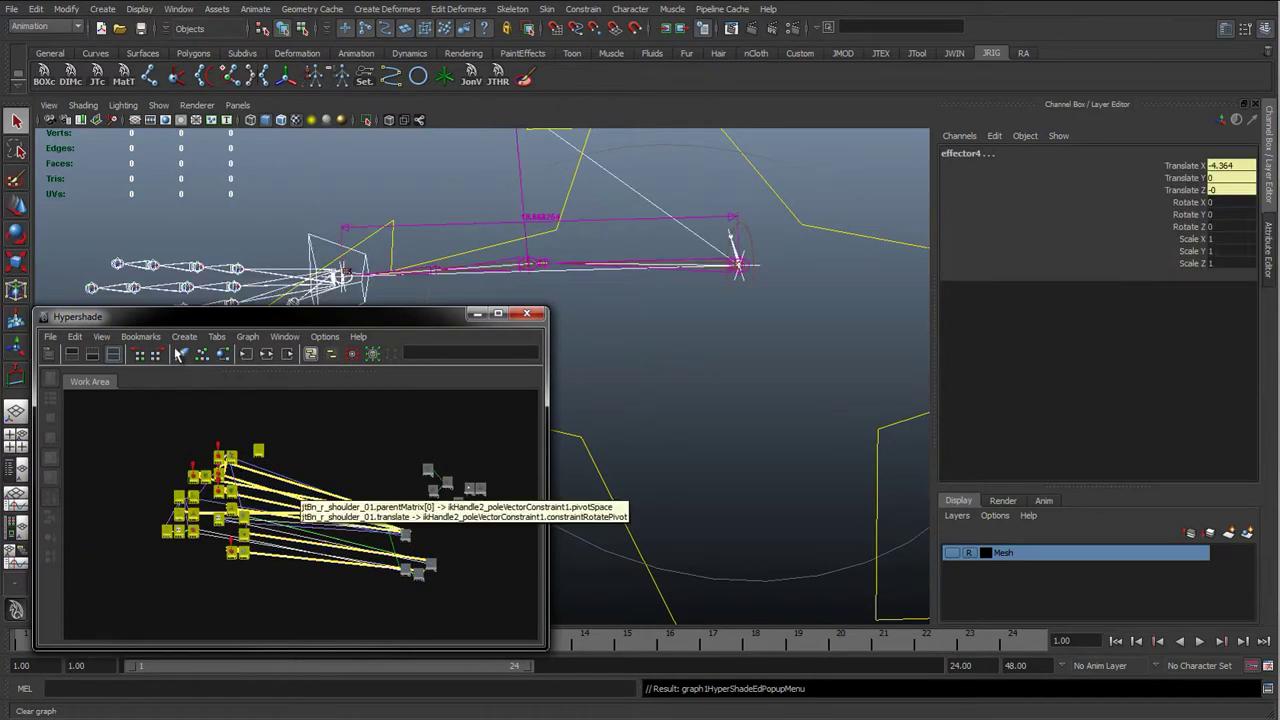
{"action": "left_click", "coordinate": [248, 337]}
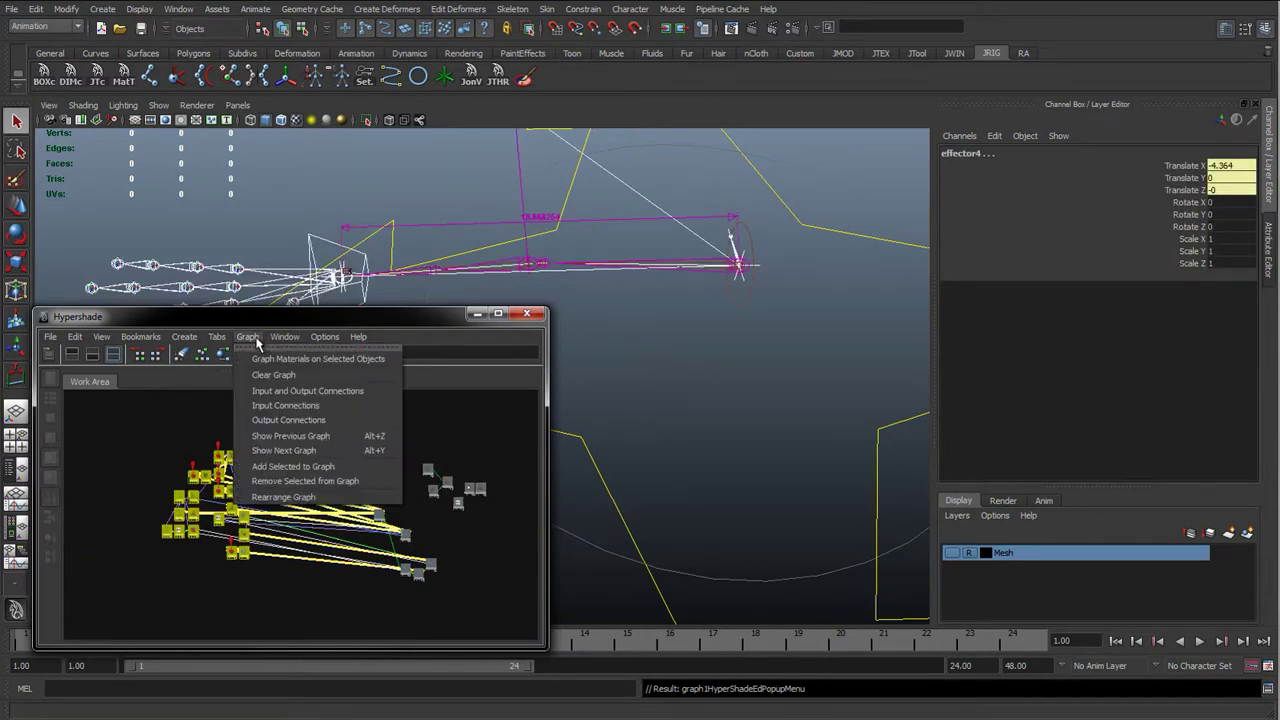
{"action": "left_click", "coordinate": [269, 487]}
Step: Rearrange the four right arm joints in a chain beside the utility nodes, with the wrist control node between them
{"action": "left_click_drag", "start_coordinate": [323, 431], "coordinate": [505, 626]}
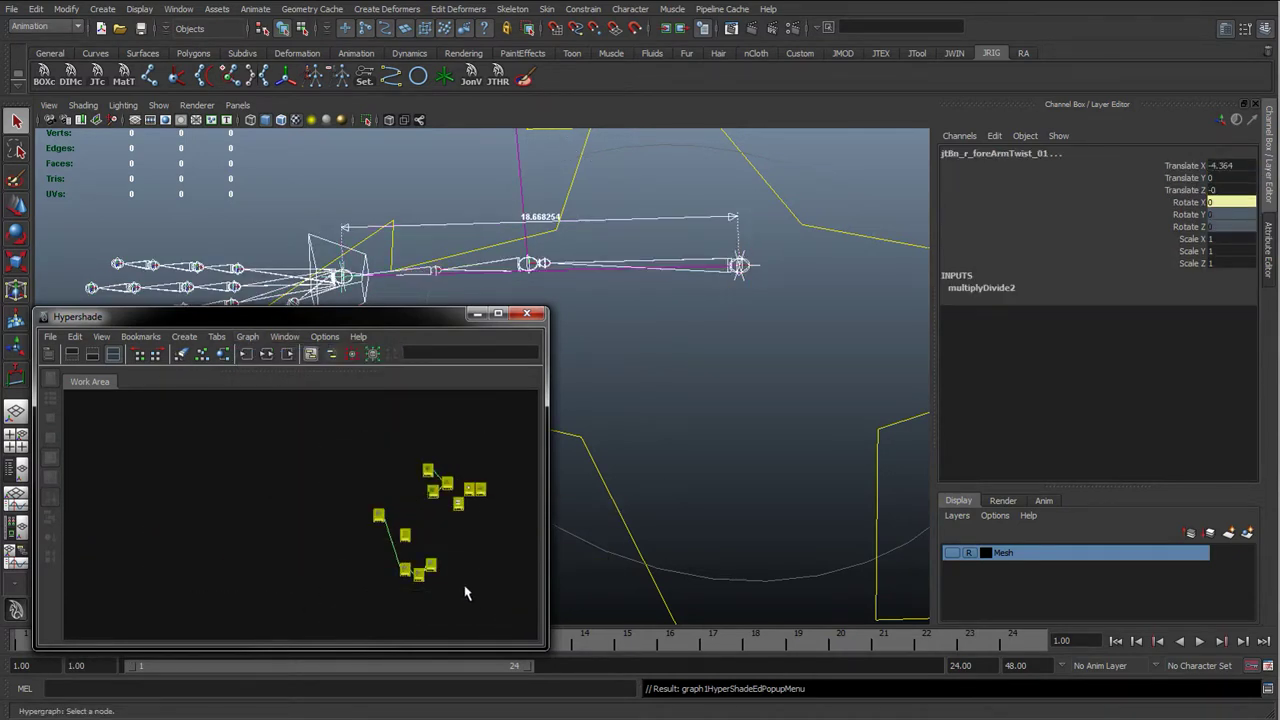
{"action": "key", "text": "f"}
{"action": "left_click", "coordinate": [269, 489]}
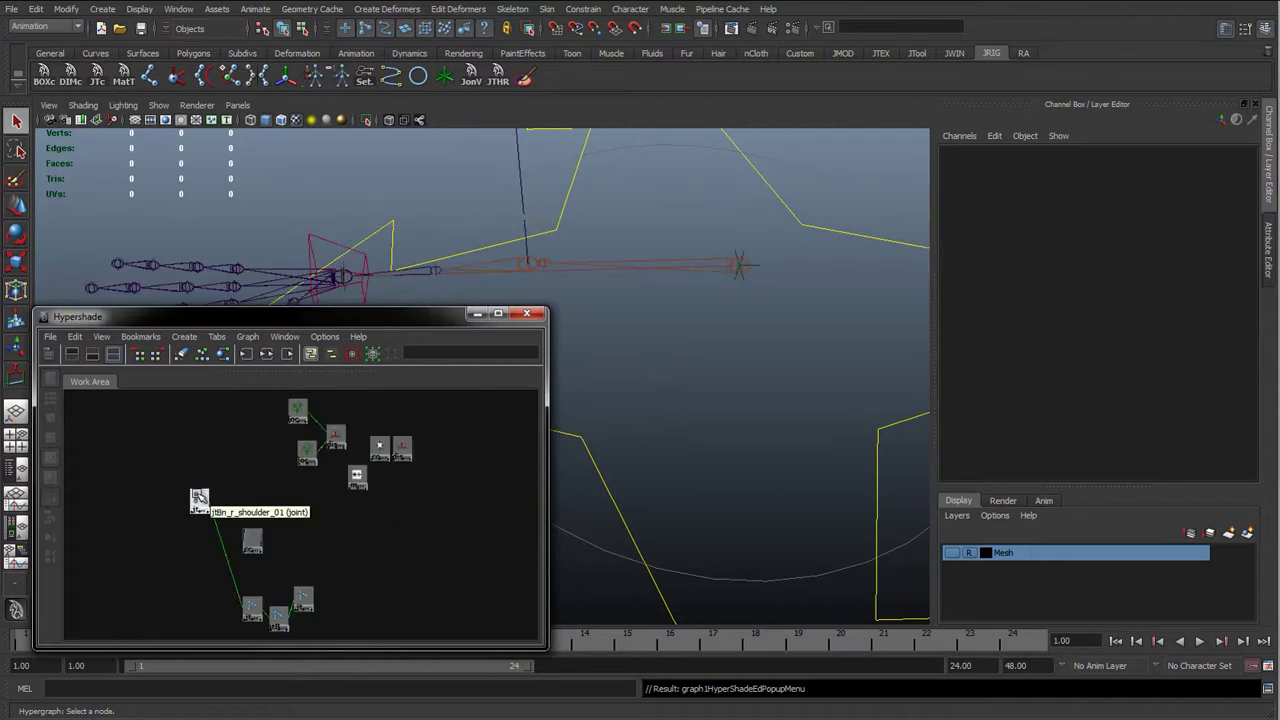
{"action": "left_click_drag", "start_coordinate": [200, 500], "coordinate": [181, 612]}
{"action": "left_click_drag", "start_coordinate": [300, 592], "coordinate": [475, 464]}
{"action": "left_click_drag", "start_coordinate": [279, 616], "coordinate": [468, 502]}
{"action": "left_click_drag", "start_coordinate": [252, 609], "coordinate": [451, 533]}
{"action": "left_click_drag", "start_coordinate": [181, 612], "coordinate": [433, 568]}
{"action": "left_click_drag", "start_coordinate": [254, 541], "coordinate": [424, 479]}
Step: Spread out the locator, distance, utility and wrist control nodes so they sit apart from each other and the joints
{"action": "left_click_drag", "start_coordinate": [233, 402], "coordinate": [466, 600]}
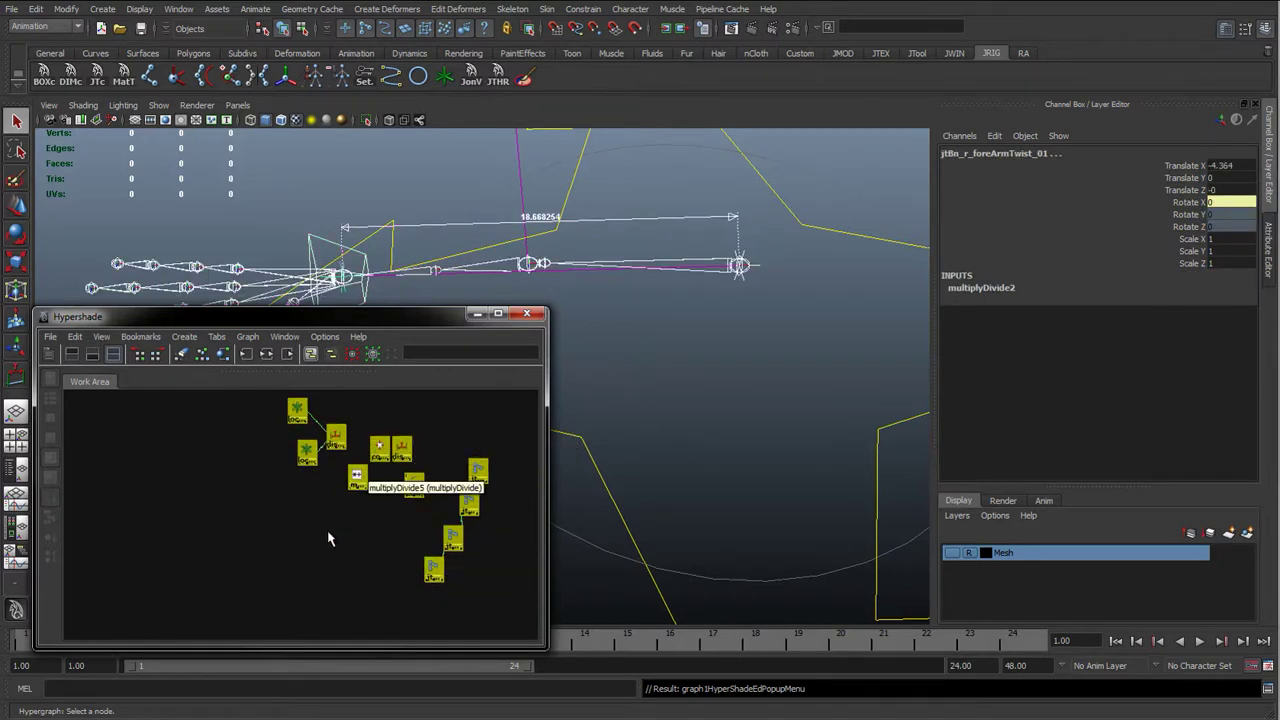
{"action": "key", "text": "f"}
{"action": "left_click", "coordinate": [206, 517]}
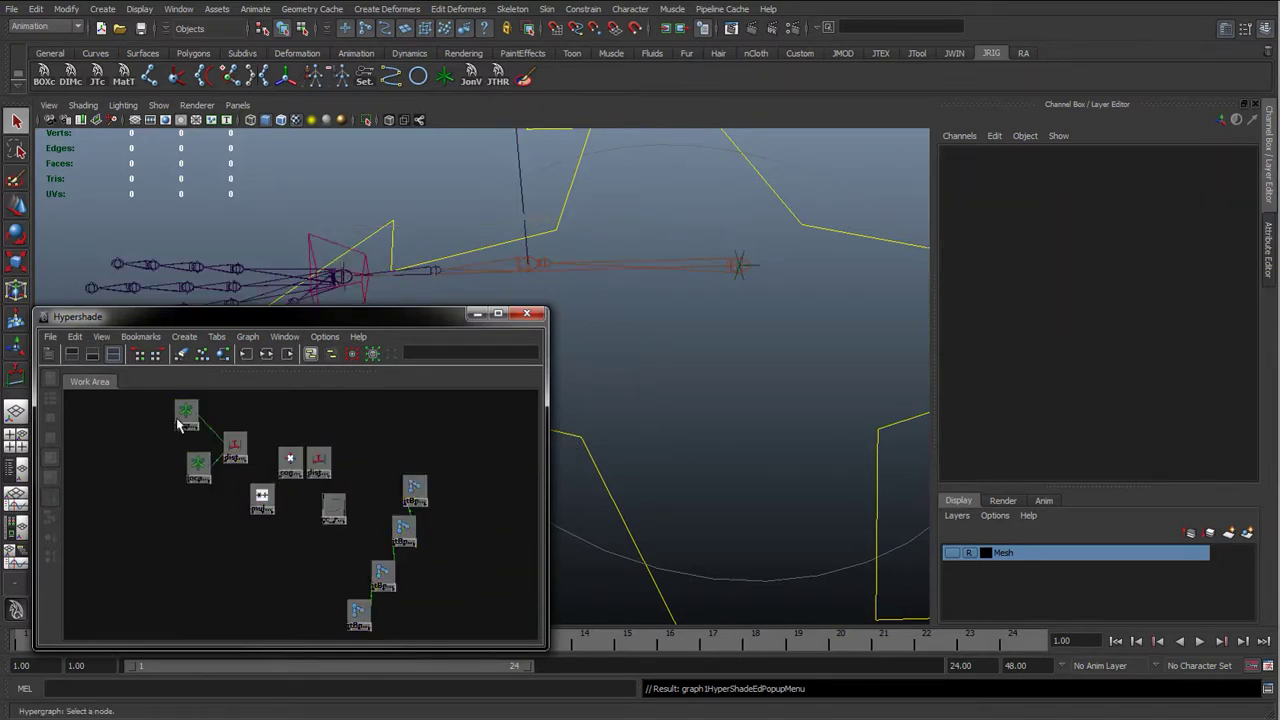
{"action": "left_click_drag", "start_coordinate": [237, 455], "coordinate": [147, 532]}
{"action": "left_click_drag", "start_coordinate": [238, 425], "coordinate": [256, 540]}
{"action": "left_click_drag", "start_coordinate": [334, 510], "coordinate": [300, 510]}
{"action": "left_click_drag", "start_coordinate": [86, 438], "coordinate": [434, 634]}
{"action": "key", "text": "f"}
{"action": "left_click", "coordinate": [306, 577]}
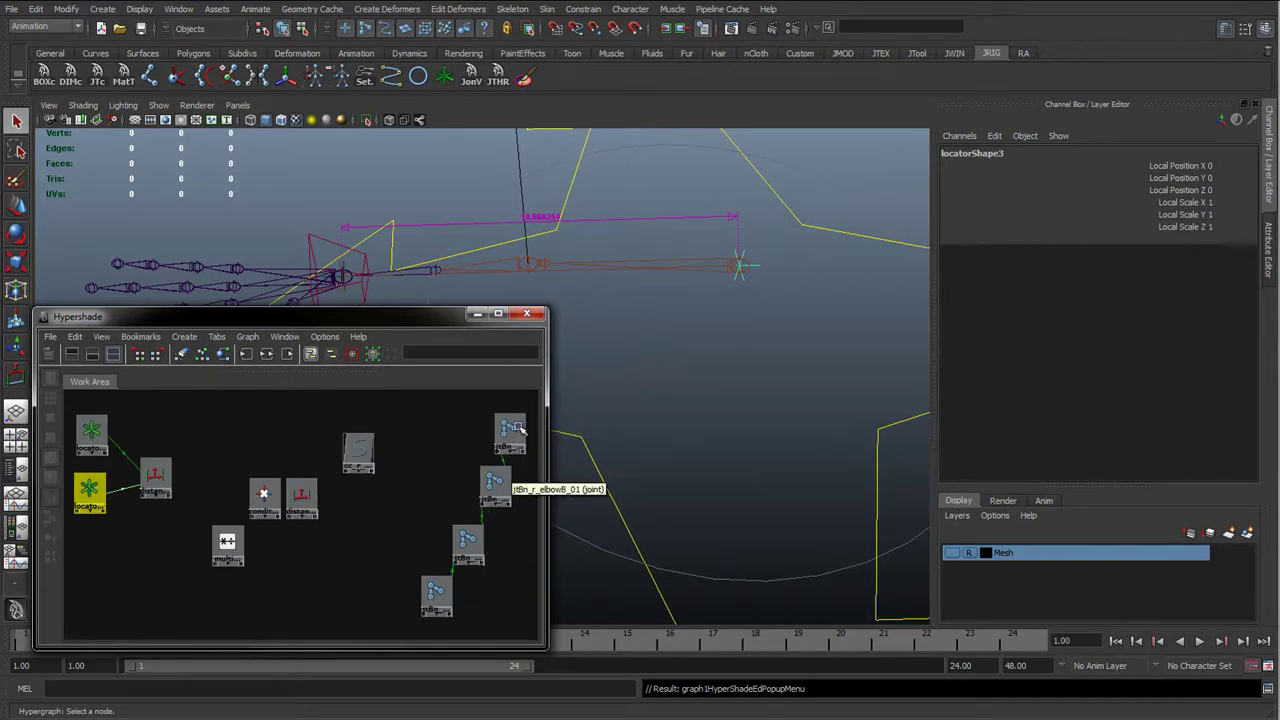
Step: Line up the four right arm joint nodes in a straight vertical column
{"action": "left_click_drag", "start_coordinate": [436, 596], "coordinate": [503, 604]}
{"action": "left_click_drag", "start_coordinate": [462, 540], "coordinate": [505, 538]}
{"action": "left_click_drag", "start_coordinate": [497, 487], "coordinate": [507, 491]}
Step: Duplicate the Multiply Divide node, place the copy below the original, and show the copy's attributes
{"action": "left_click_drag", "start_coordinate": [225, 534], "coordinate": [209, 507]}
{"action": "key", "text": "ctrl+d"}
{"action": "left_click_drag", "start_coordinate": [82, 412], "coordinate": [157, 586]}
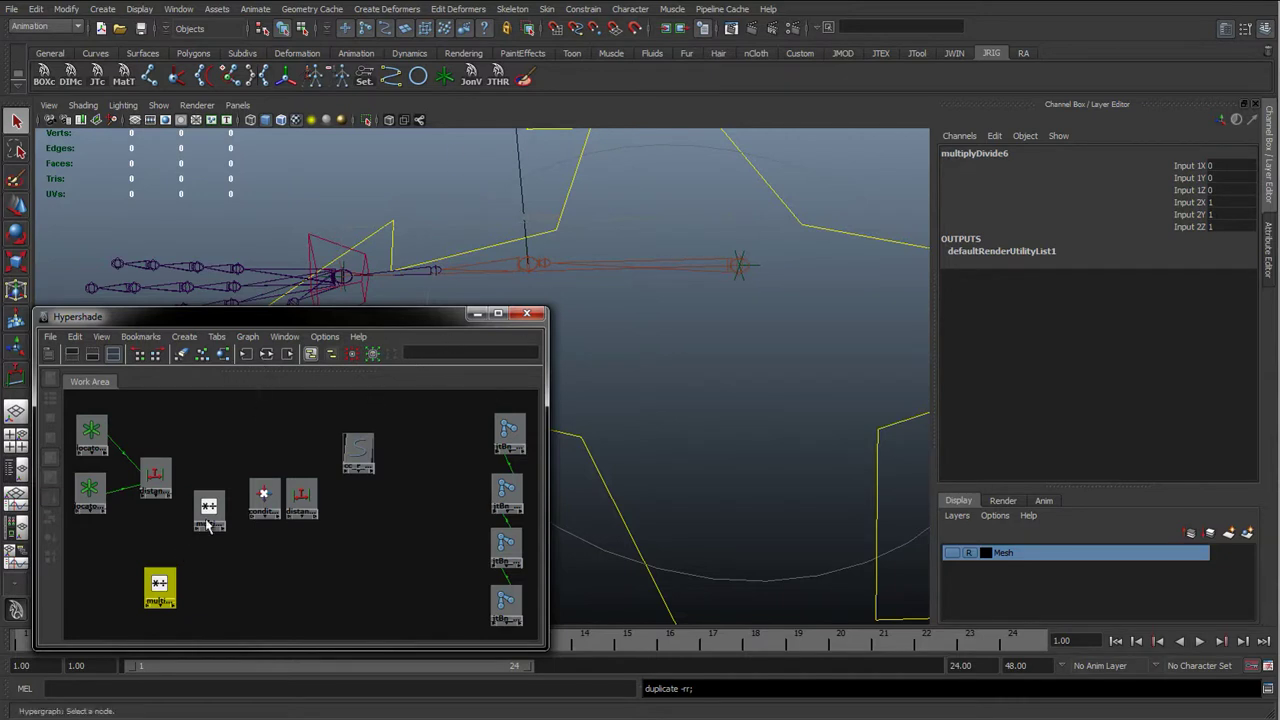
{"action": "left_click_drag", "start_coordinate": [207, 522], "coordinate": [208, 547]}
{"action": "double_click", "coordinate": [160, 586]}
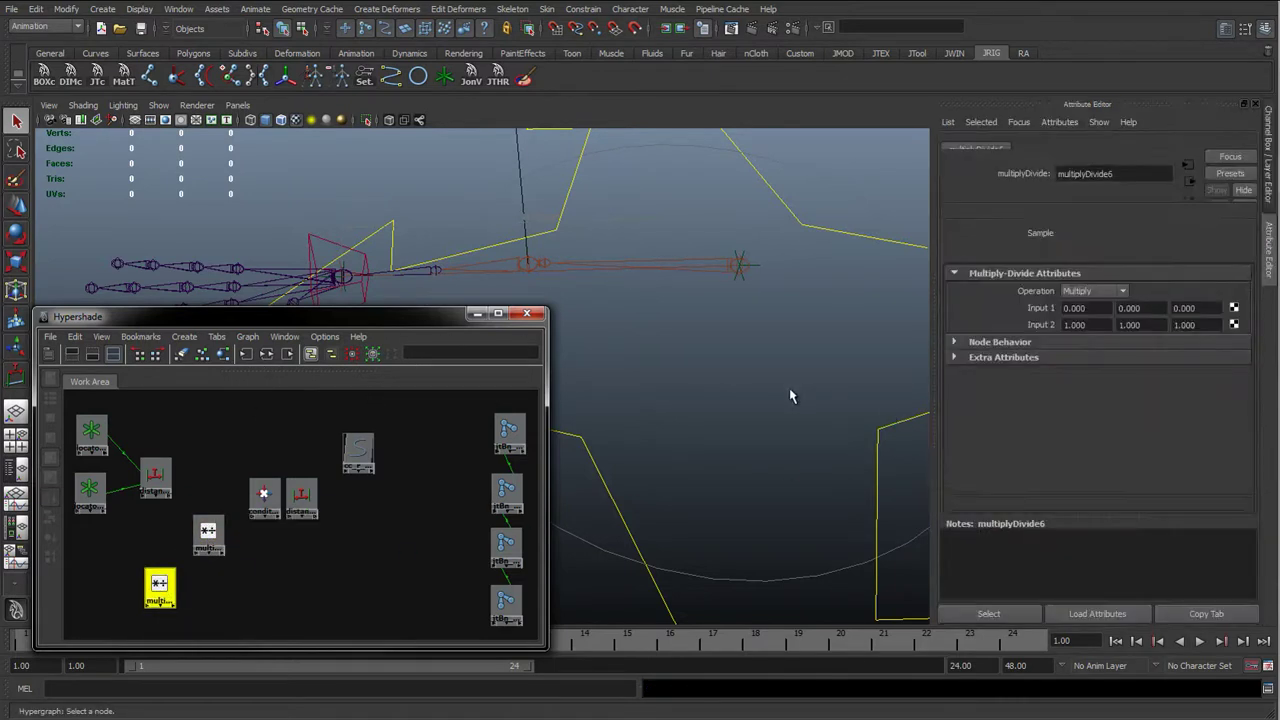
Step: Examine the attributes of the left wrist control and its connected nodes, including multiplyDivide1 and the orient constraint
{"action": "scroll", "coordinate": [745, 408], "scroll_direction": "down", "scroll_amount": 3}
{"action": "middle_click_drag", "start_coordinate": [734, 385], "coordinate": [414, 369], "text": "alt"}
{"action": "right_click_drag", "start_coordinate": [640, 371], "coordinate": [682, 360], "text": "alt"}
{"action": "left_click", "coordinate": [694, 277]}
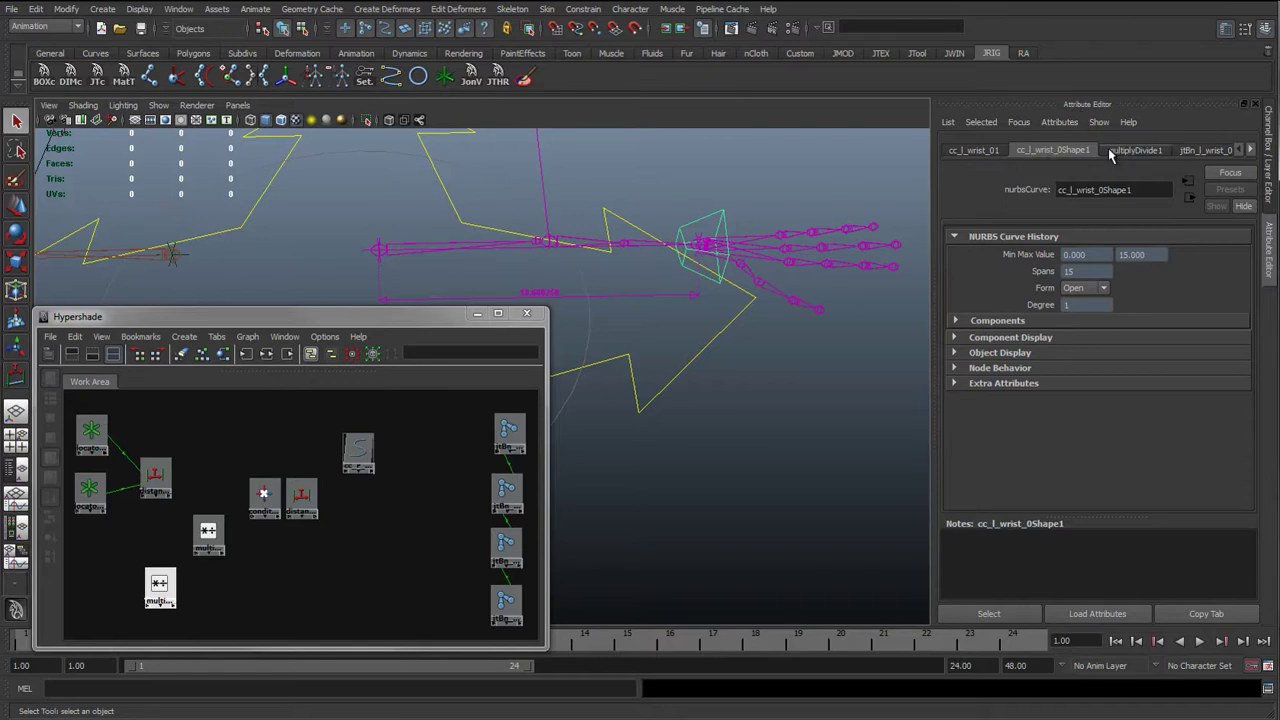
{"action": "left_click", "coordinate": [1117, 152]}
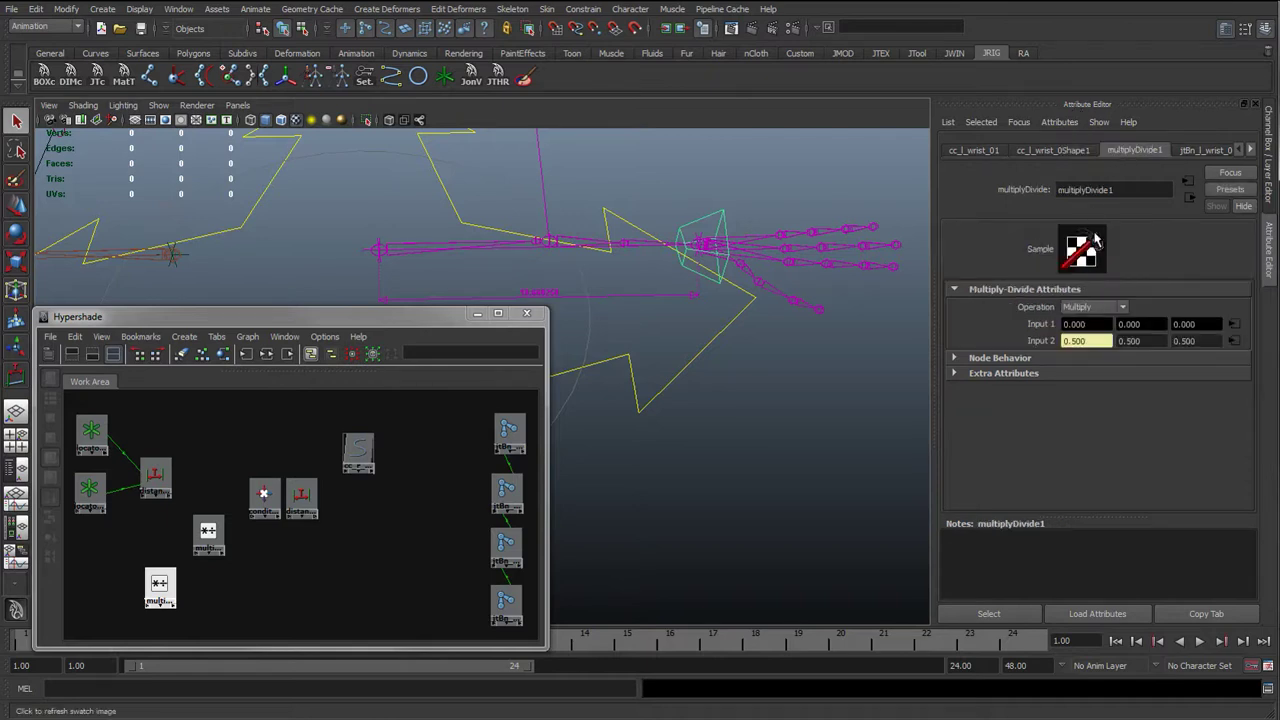
{"action": "left_click", "coordinate": [1208, 153]}
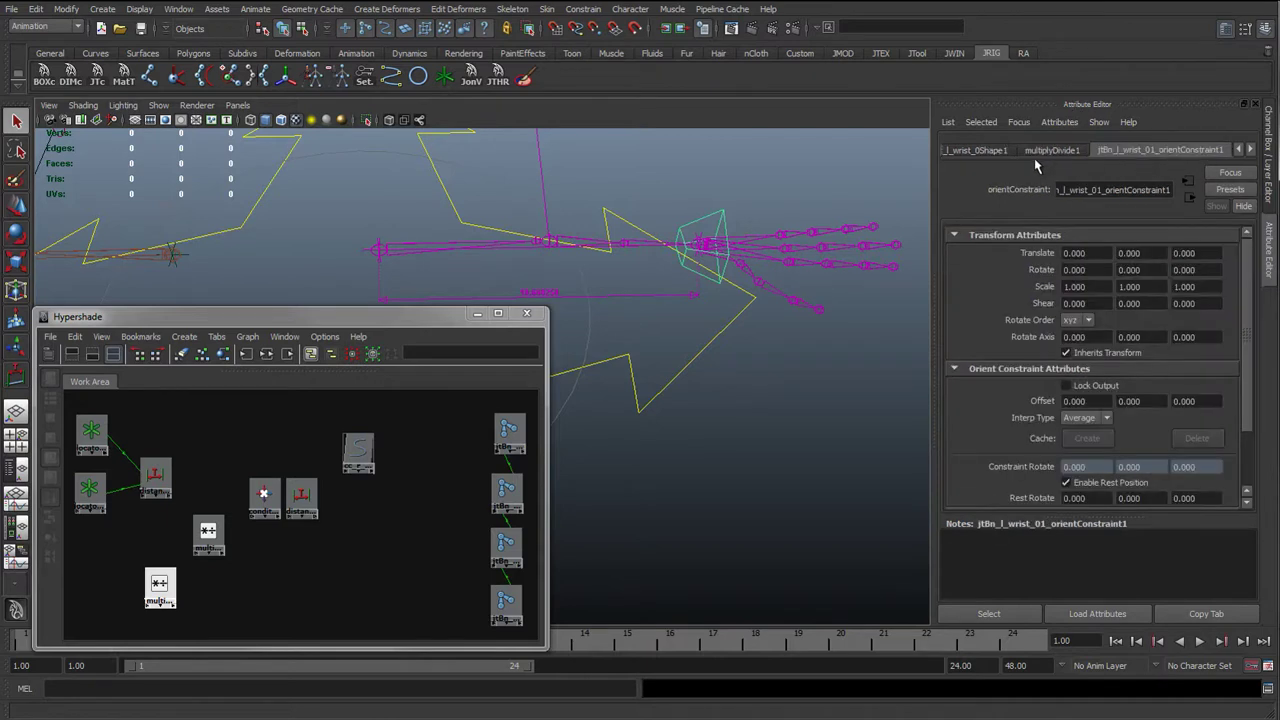
{"action": "left_click", "coordinate": [1250, 150]}
{"action": "left_click", "coordinate": [1251, 150]}
{"action": "left_click", "coordinate": [1240, 151]}
{"action": "left_click", "coordinate": [1240, 151]}
{"action": "left_click", "coordinate": [1140, 156]}
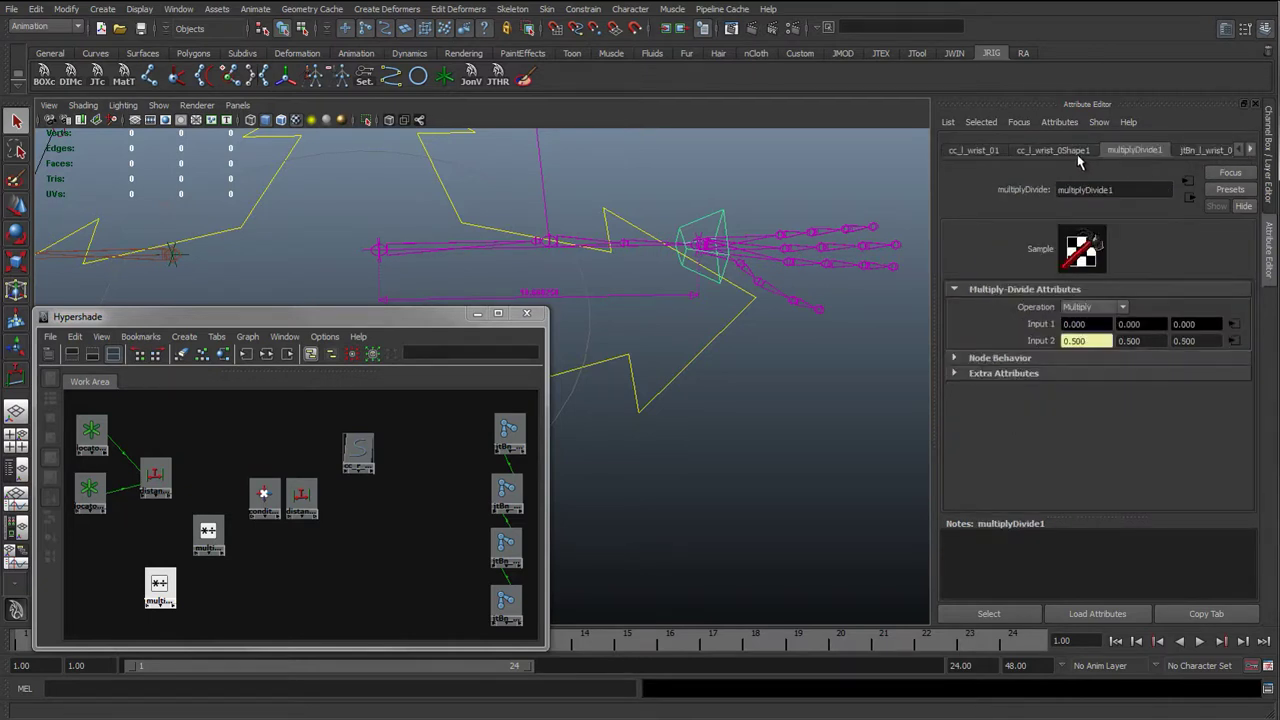
{"action": "left_click", "coordinate": [1078, 155]}
{"action": "left_click", "coordinate": [1000, 154]}
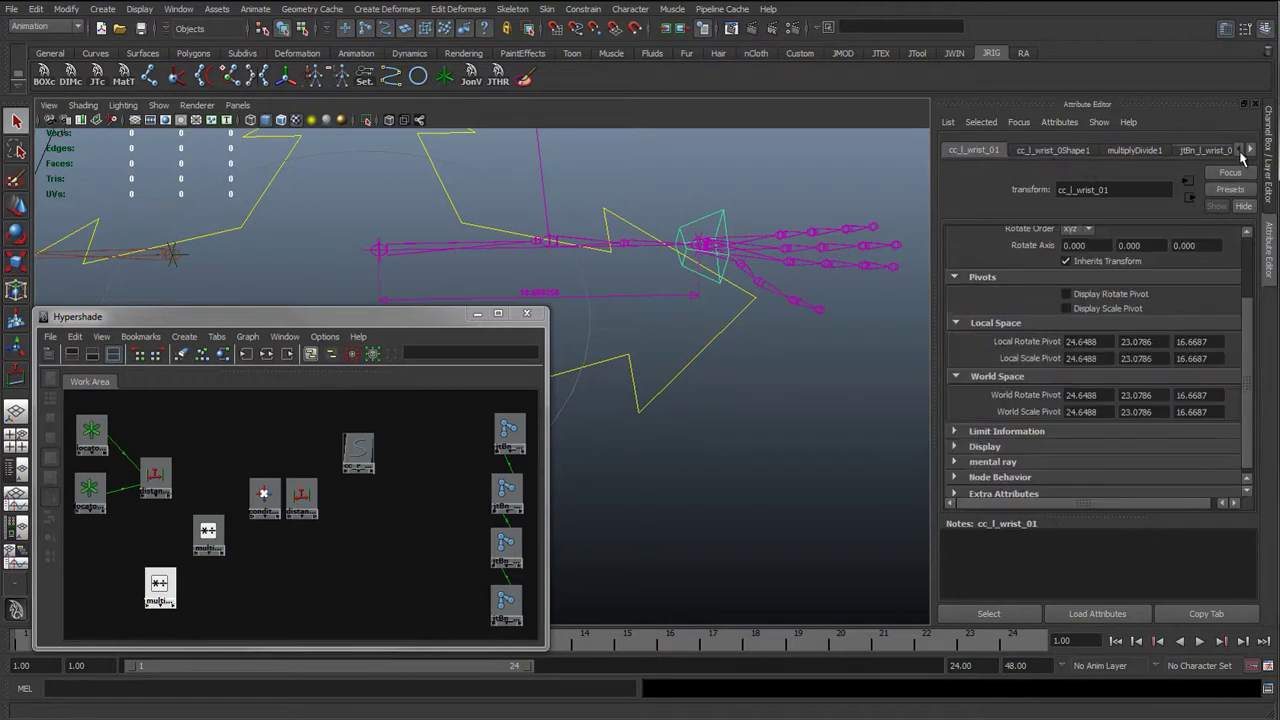
Step: Show the multiplyDivide4 attributes through the left forearm joint and copy the first Input 1 value
{"action": "left_click", "coordinate": [566, 236]}
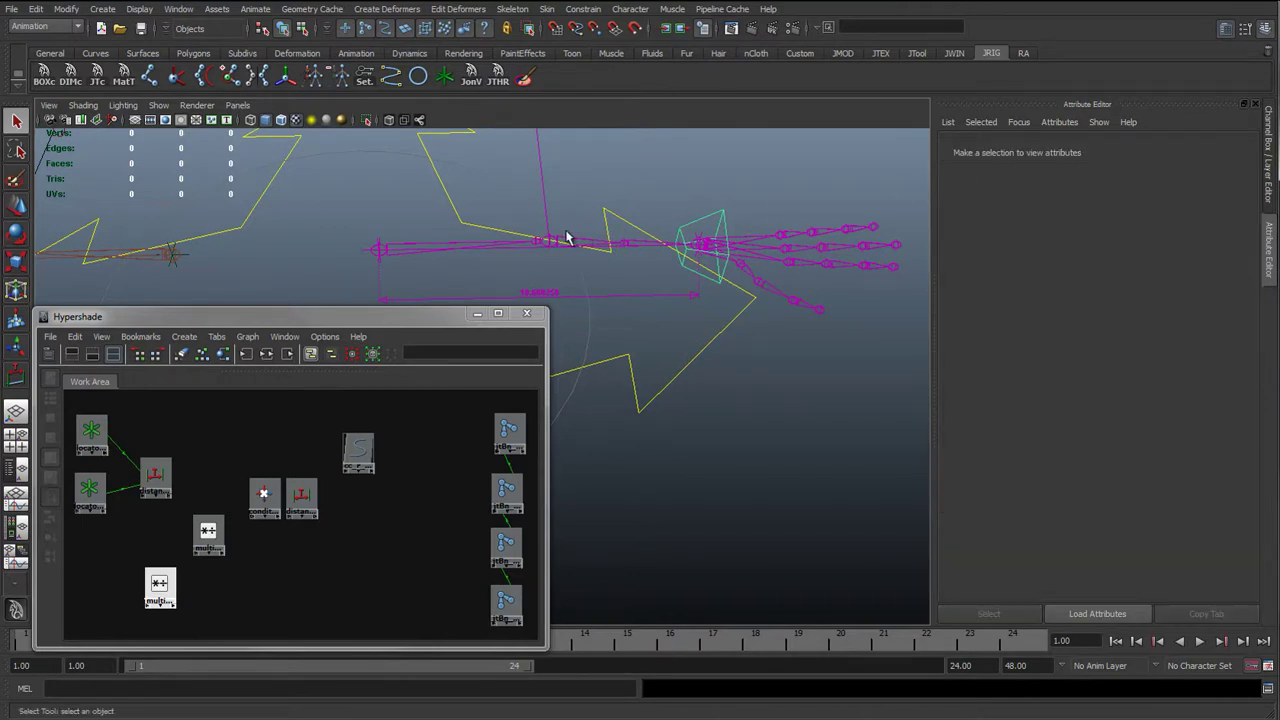
{"action": "left_click", "coordinate": [649, 247]}
{"action": "left_click", "coordinate": [1250, 149]}
{"action": "left_click", "coordinate": [1250, 149]}
{"action": "left_click", "coordinate": [1212, 150]}
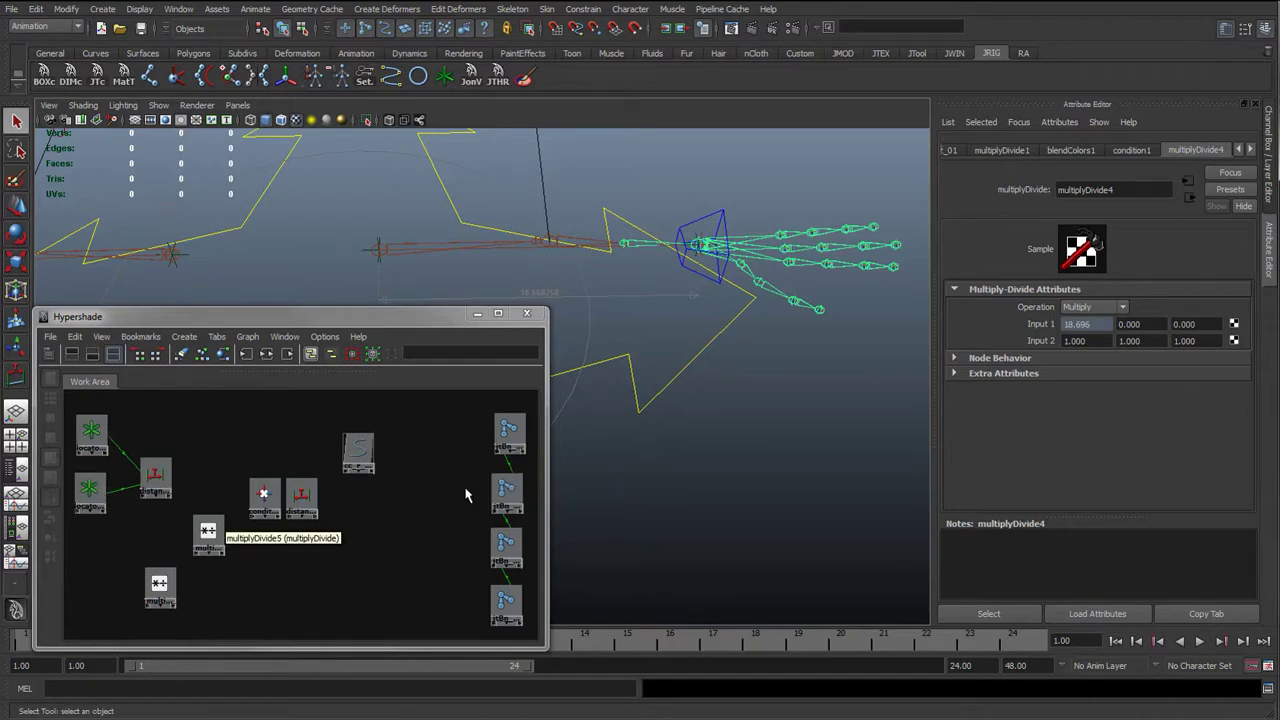
{"action": "left_click", "coordinate": [503, 488]}
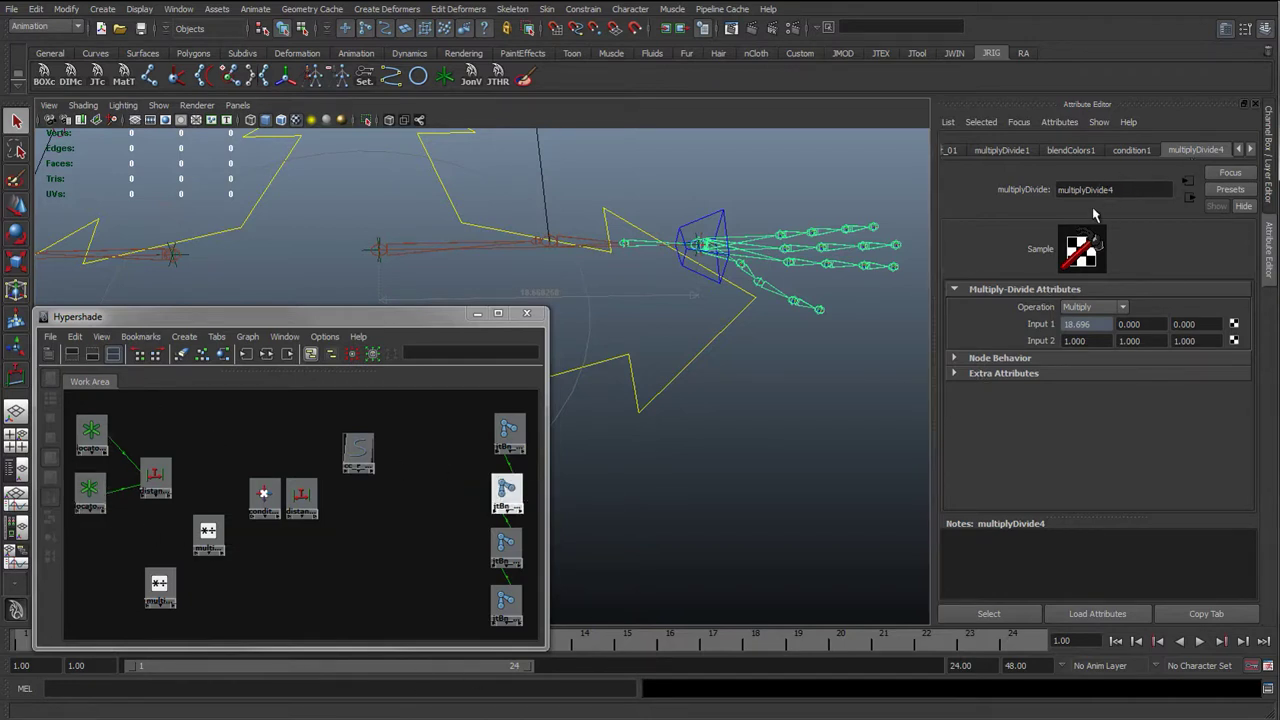
{"action": "left_click_drag", "start_coordinate": [1100, 326], "coordinate": [1055, 330]}
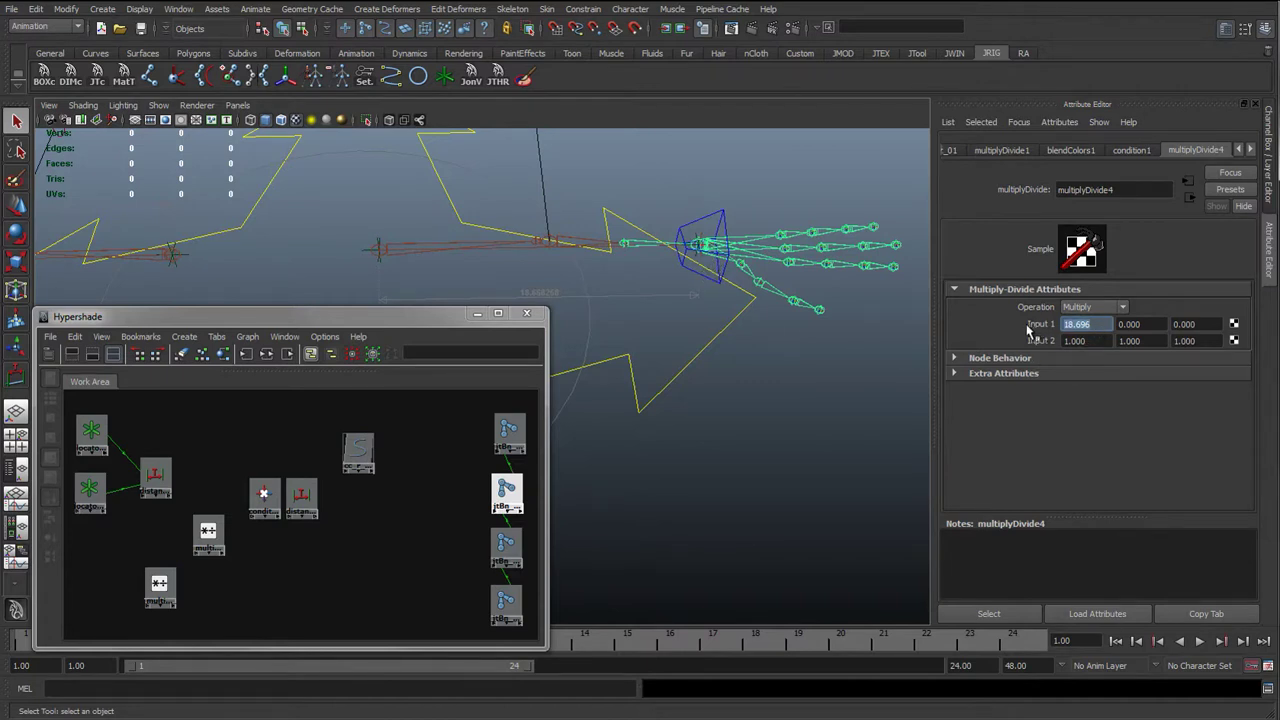
Step: Set the first Input 1 value of the duplicated Multiply Divide node, multiplyDivide6, to 18.696
{"action": "middle_click_drag", "start_coordinate": [474, 264], "coordinate": [783, 232], "text": "alt"}
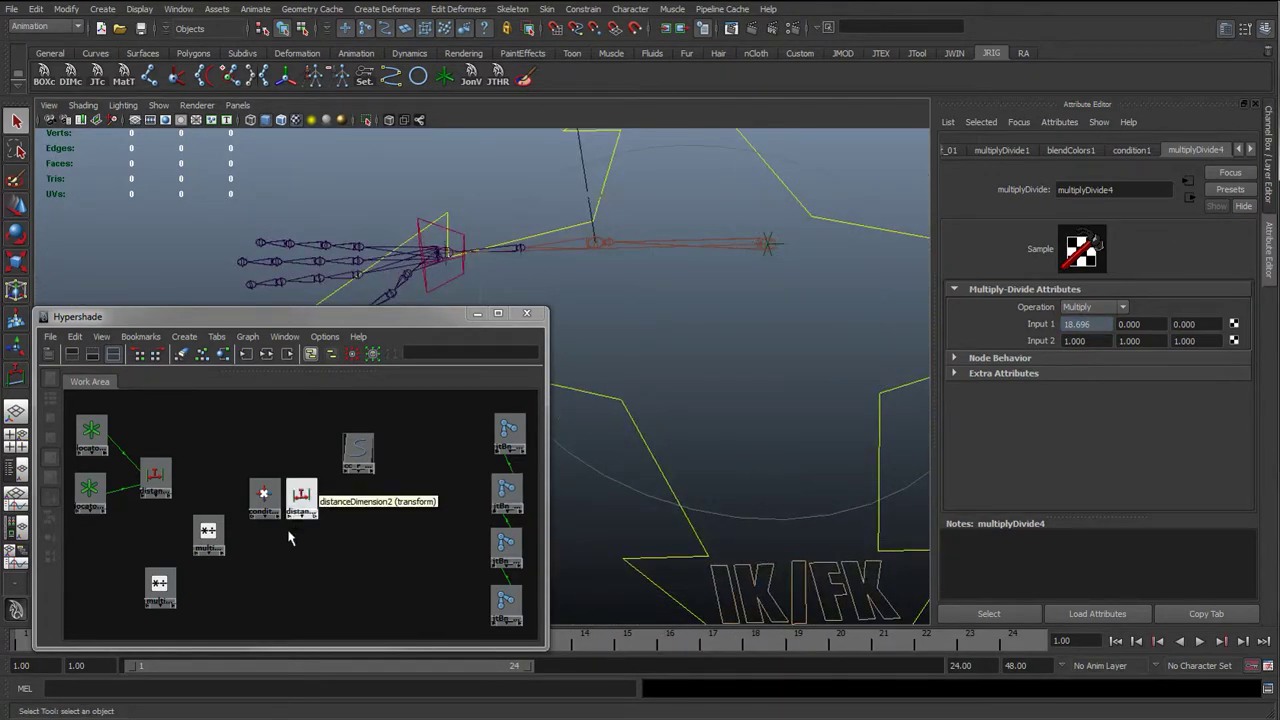
{"action": "left_click", "coordinate": [160, 588]}
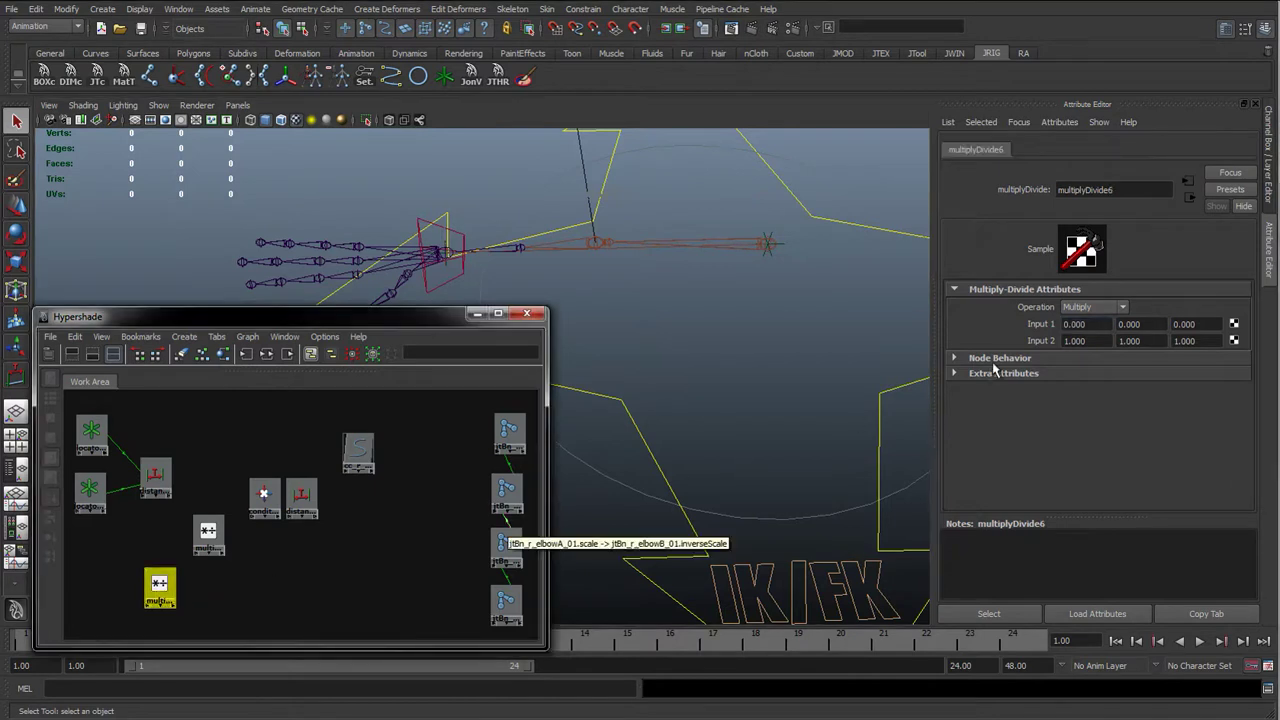
{"action": "left_click", "coordinate": [1090, 325]}
{"action": "type", "text": "18.696"}
{"action": "left_click", "coordinate": [1098, 340]}
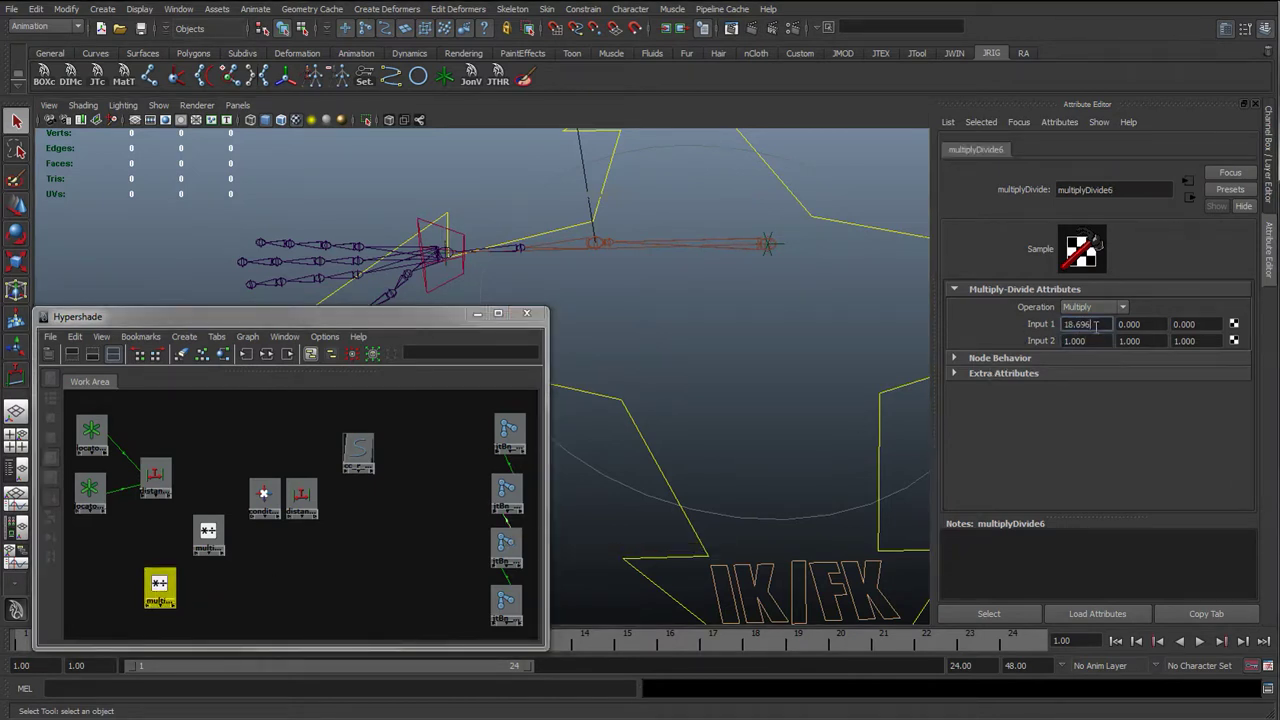
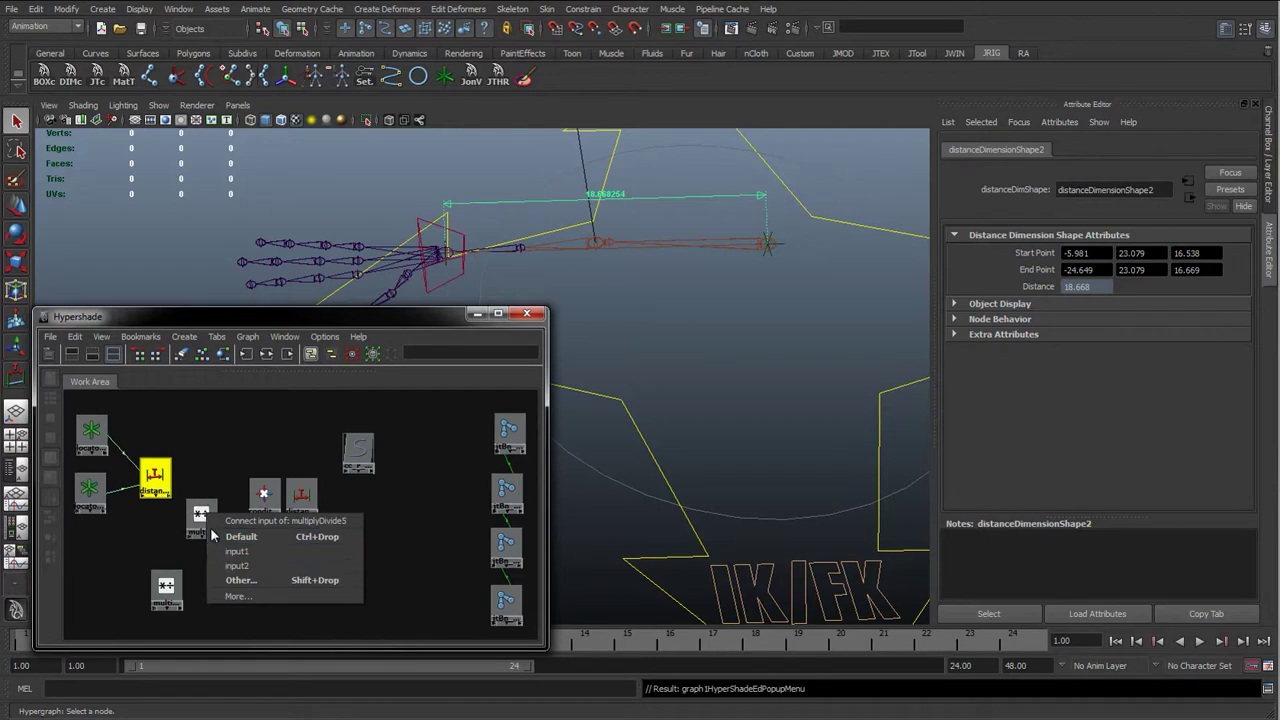
Step: Connect the distance output of distanceDimensionShape2 to input1X of multiplyDivide5 in the Connection Editor
{"action": "left_click", "coordinate": [243, 590]}
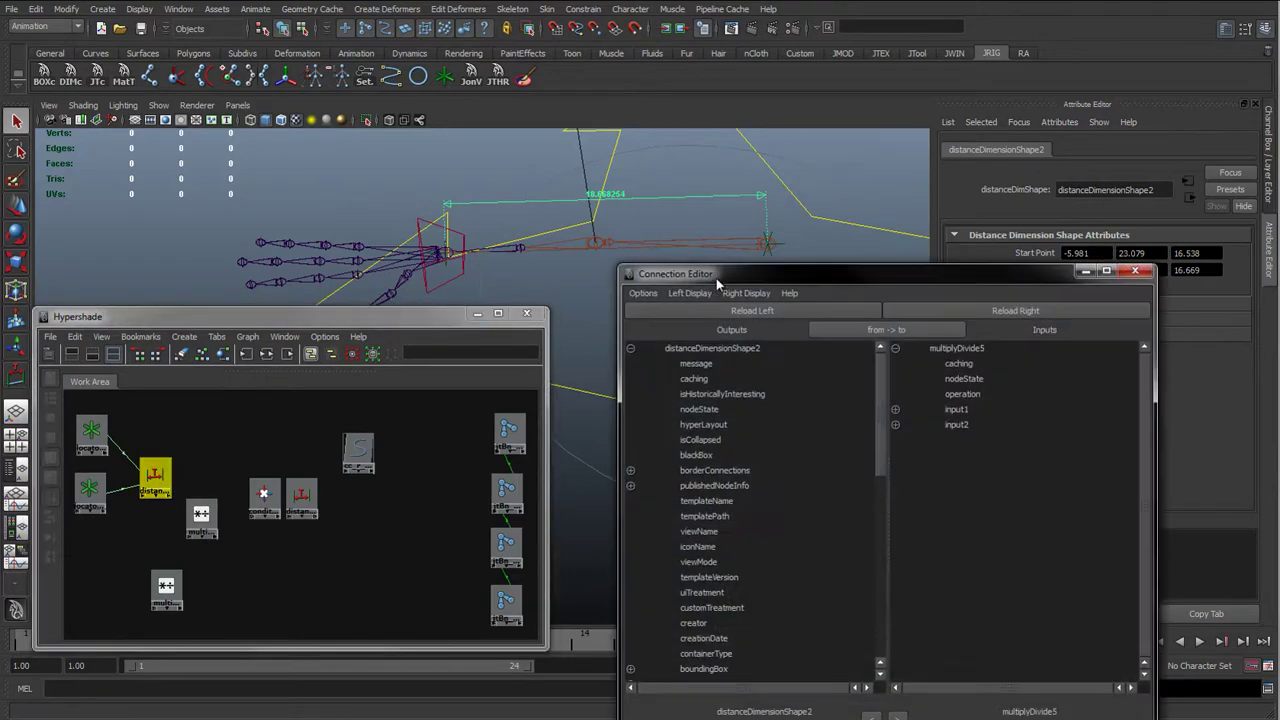
{"action": "left_click_drag", "start_coordinate": [716, 278], "coordinate": [298, 204]}
{"action": "scroll", "coordinate": [285, 512], "scroll_direction": "down", "scroll_amount": 5}
{"action": "left_click", "coordinate": [263, 573]}
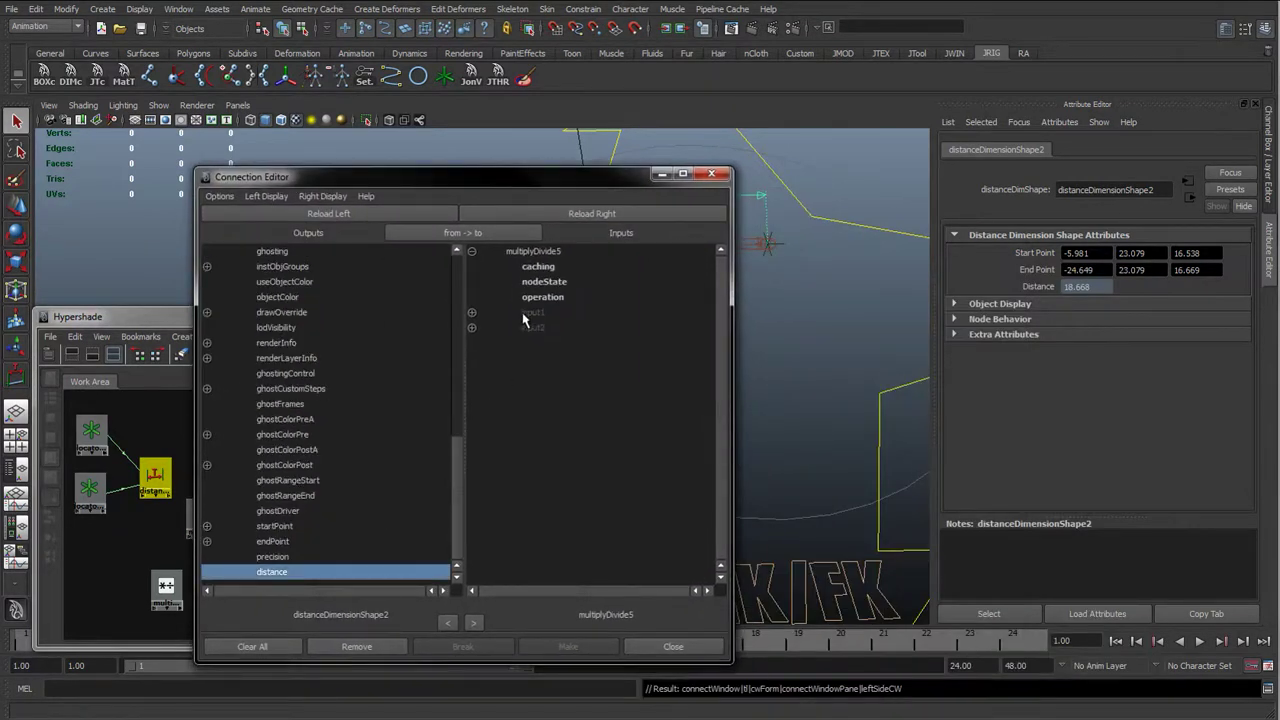
{"action": "left_click", "coordinate": [471, 313]}
{"action": "left_click", "coordinate": [553, 329]}
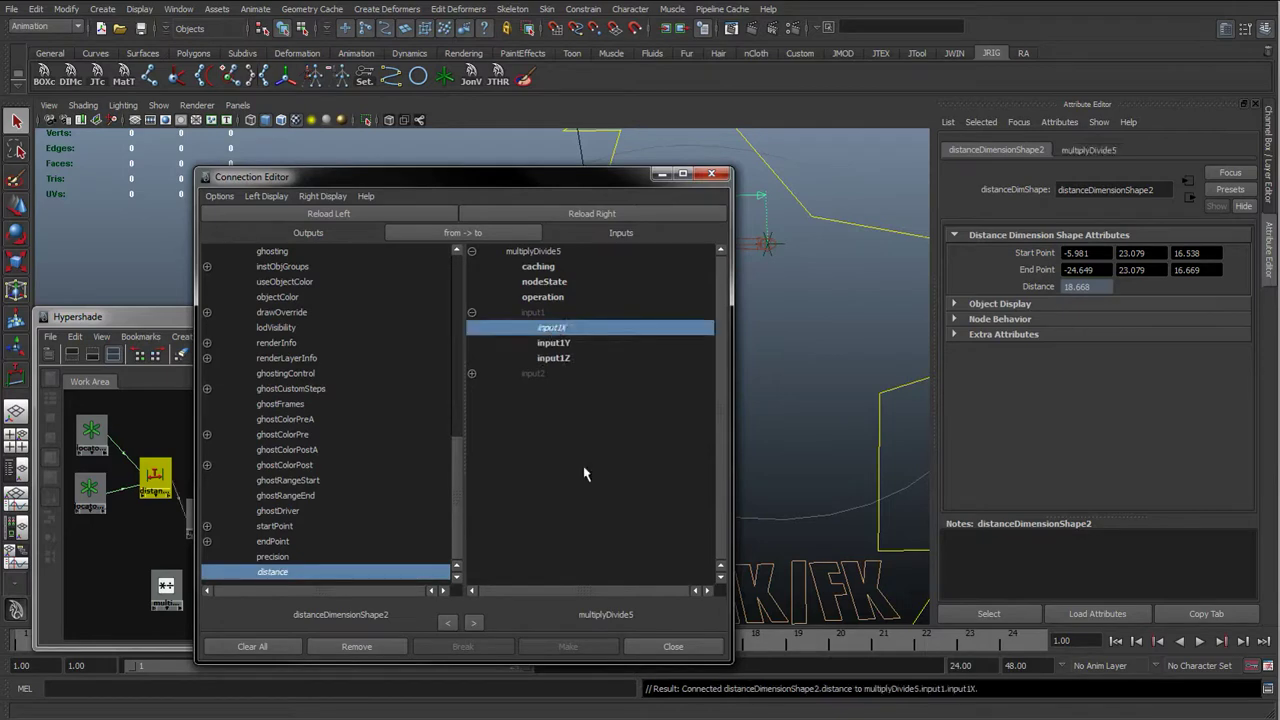
Step: Connect outputX of multiplyDivide6 to input2X of multiplyDivide5 in the Connection Editor
{"action": "left_click", "coordinate": [645, 648]}
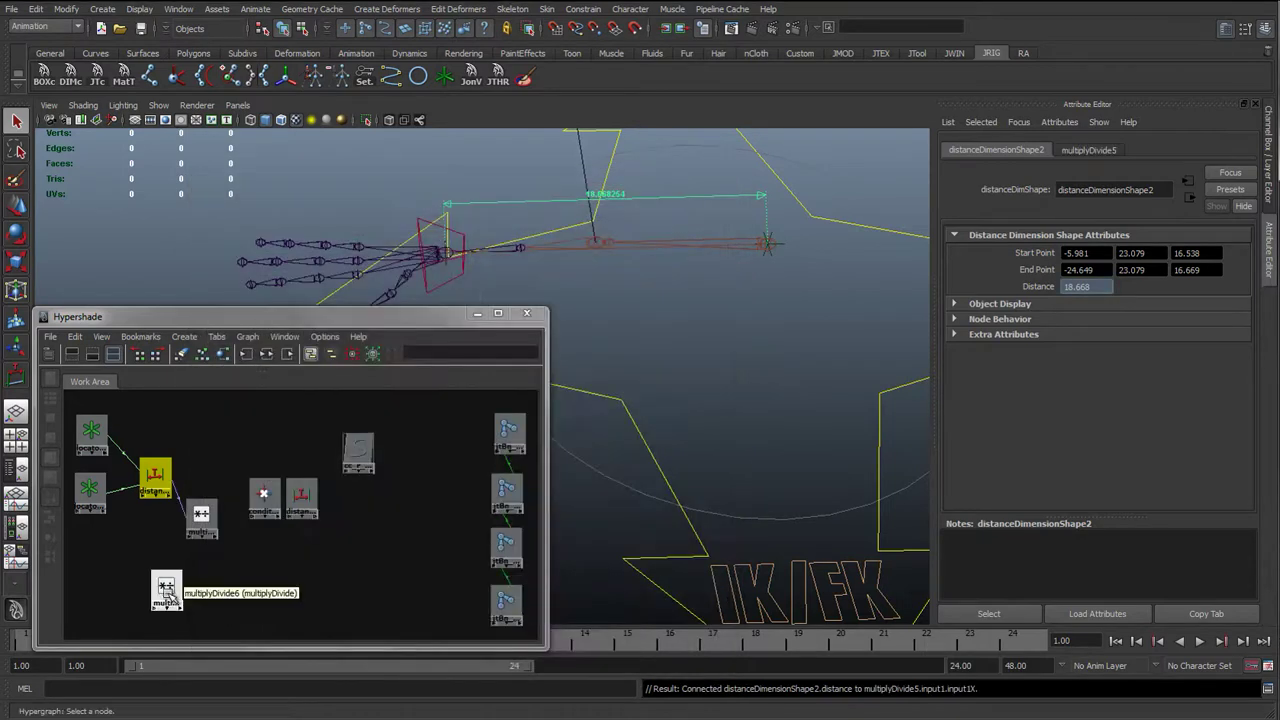
{"action": "left_click", "coordinate": [161, 590]}
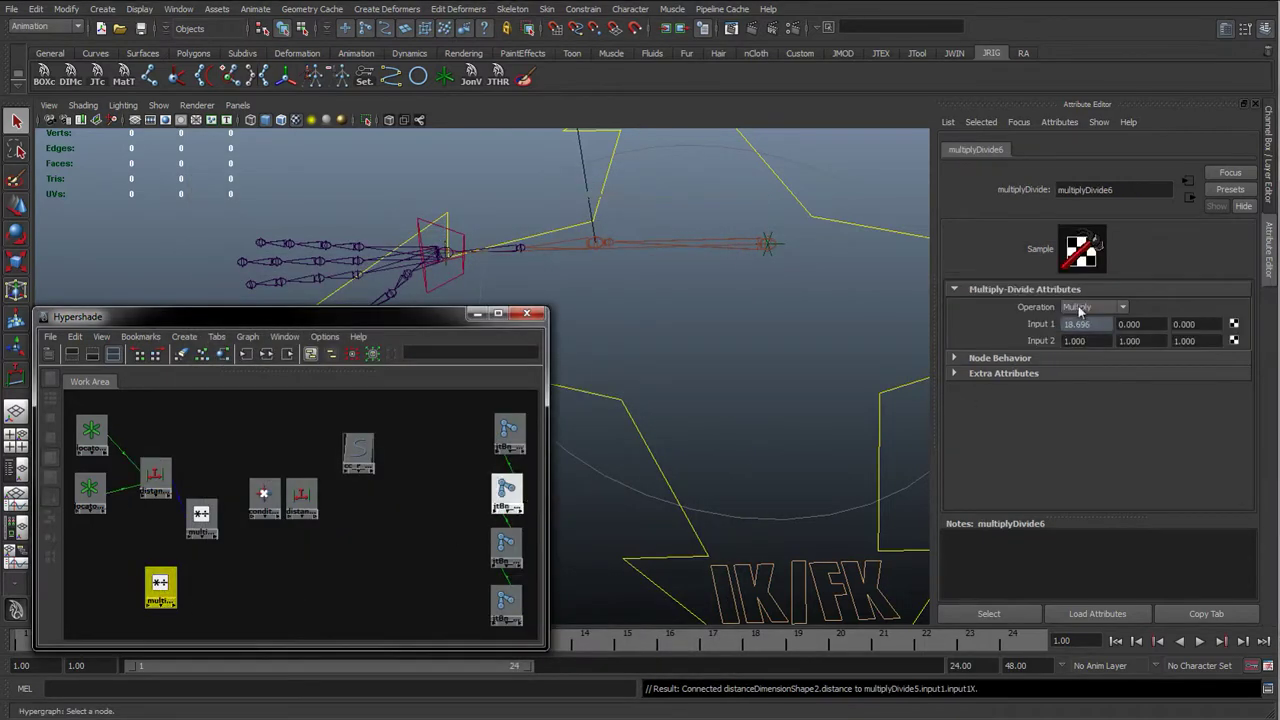
{"action": "double_click", "coordinate": [1073, 341]}
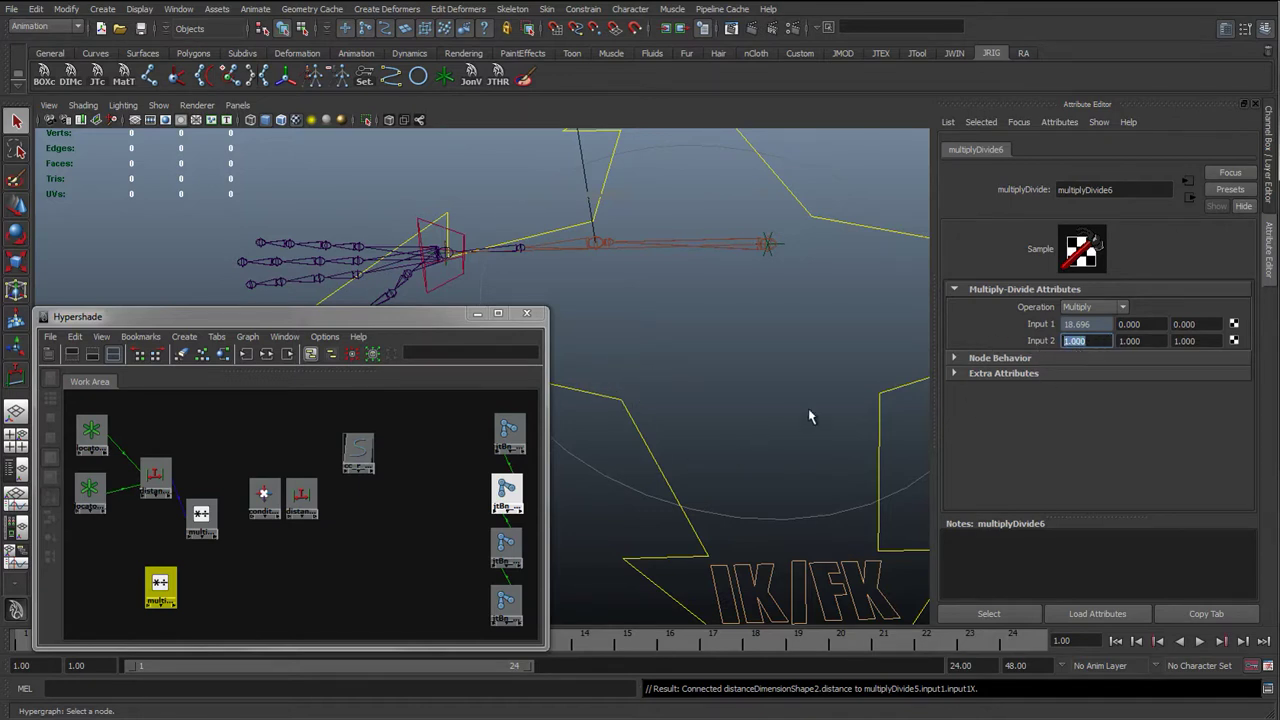
{"action": "left_click", "coordinate": [1093, 326]}
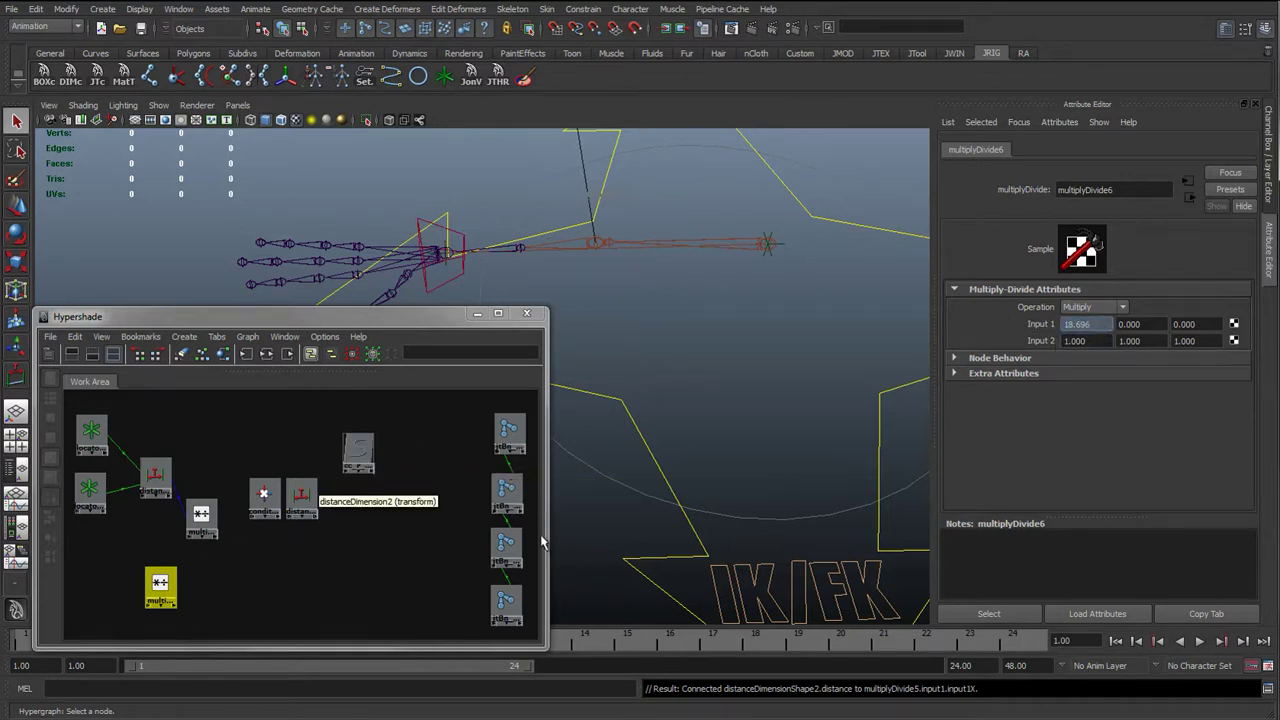
{"action": "left_click", "coordinate": [162, 588]}
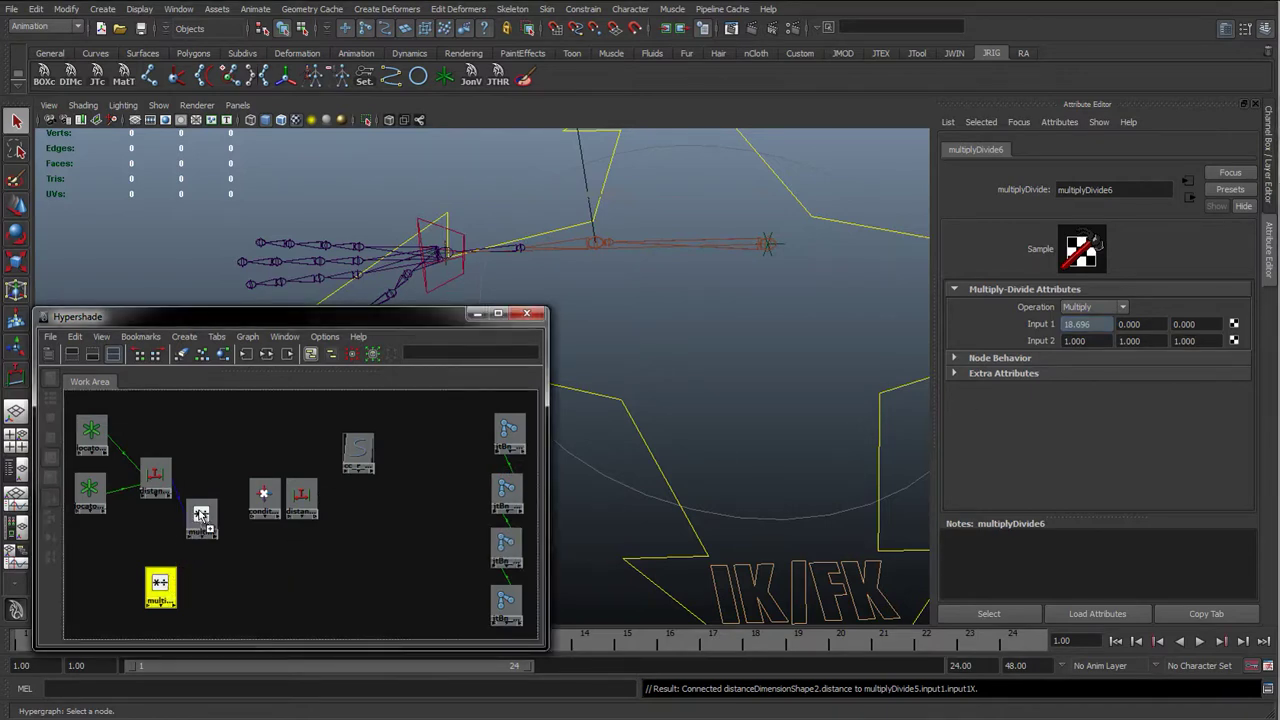
{"action": "middle_click_drag", "start_coordinate": [201, 515], "coordinate": [201, 516]}
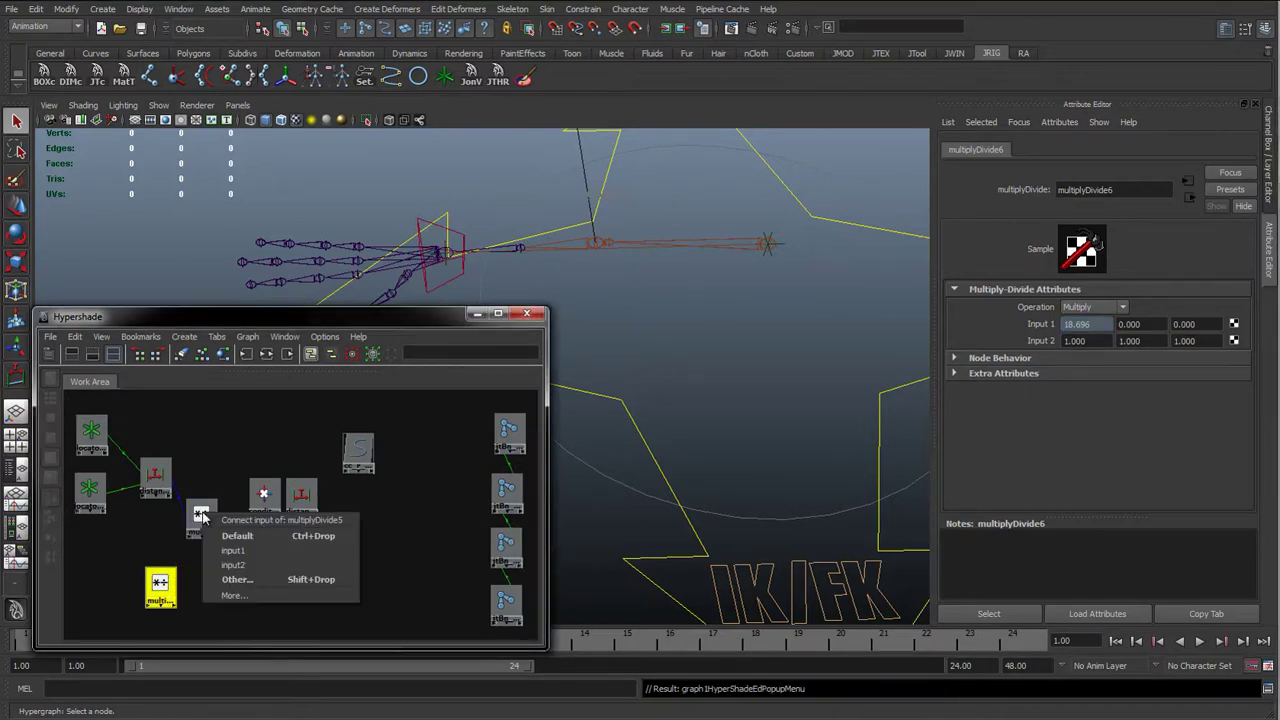
{"action": "left_click", "coordinate": [238, 580]}
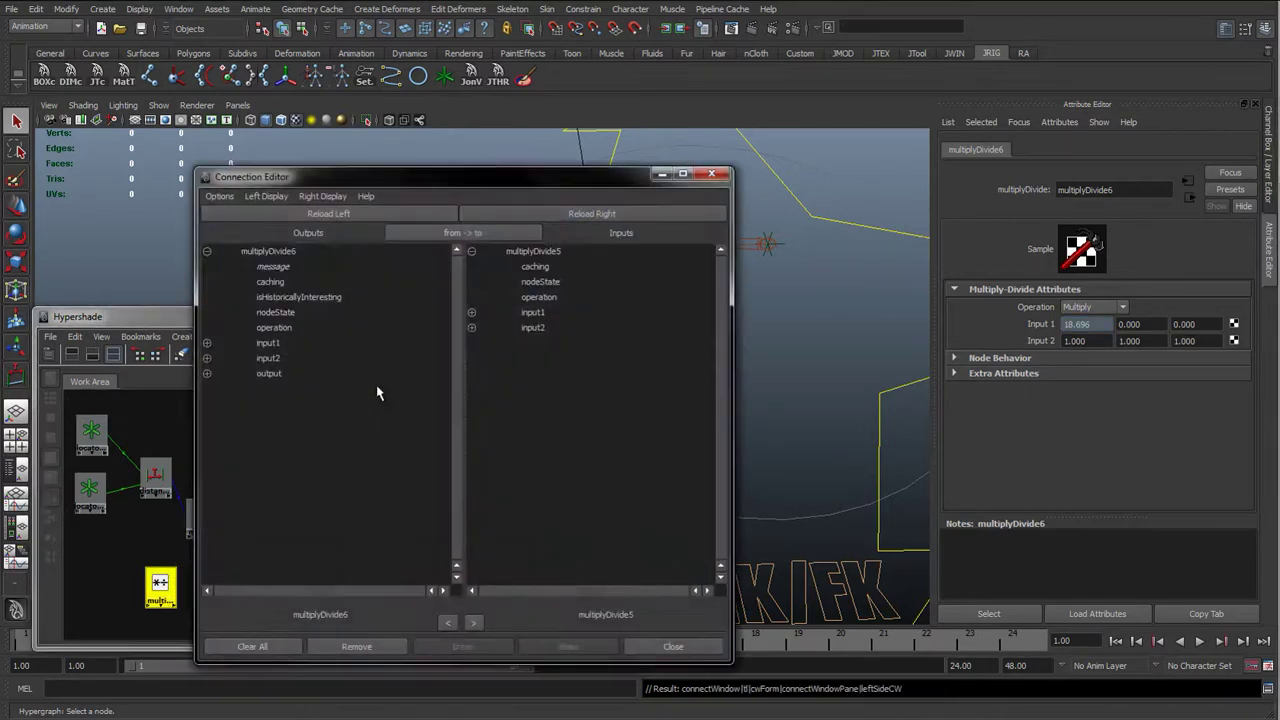
{"action": "left_click", "coordinate": [208, 374]}
{"action": "left_click", "coordinate": [286, 389]}
{"action": "left_click", "coordinate": [471, 328]}
{"action": "left_click", "coordinate": [553, 343]}
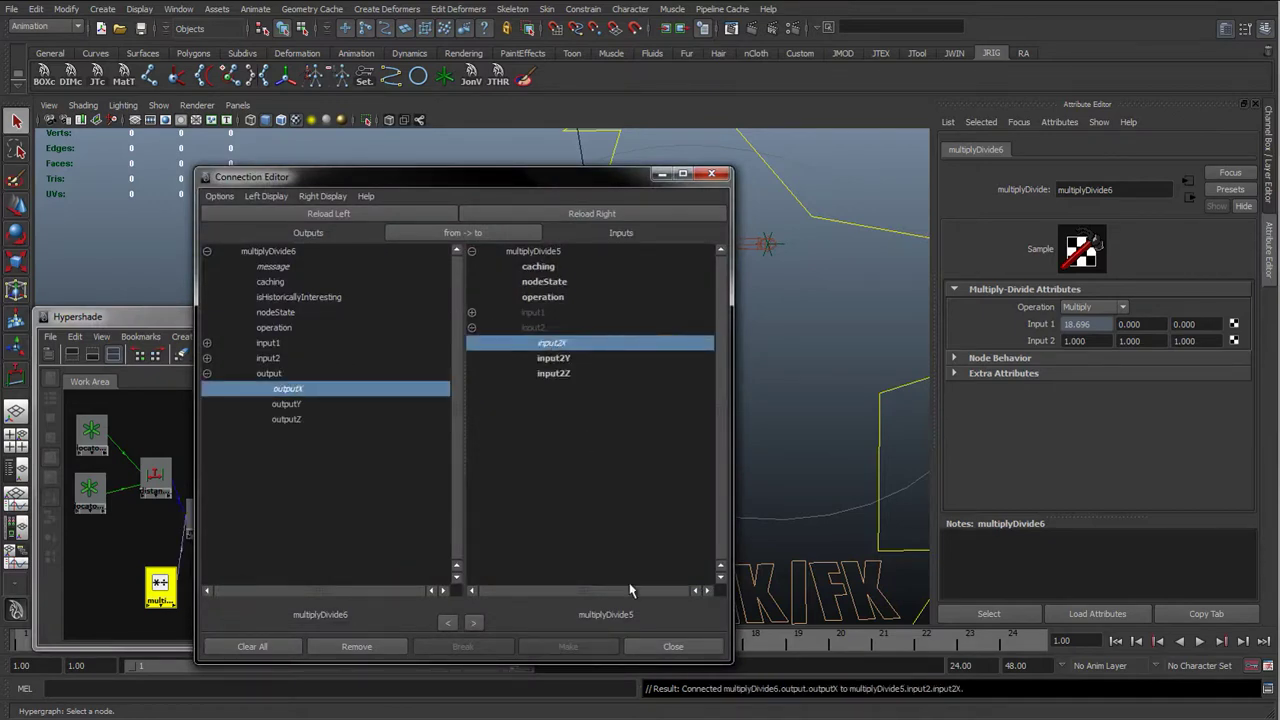
{"action": "left_click", "coordinate": [673, 646]}
Step: Review the attributes of multiplyDivide5, distanceDimensionShape2 and multiplyDivide6, checking the Input 1 and Input 2 values
{"action": "left_click", "coordinate": [208, 529]}
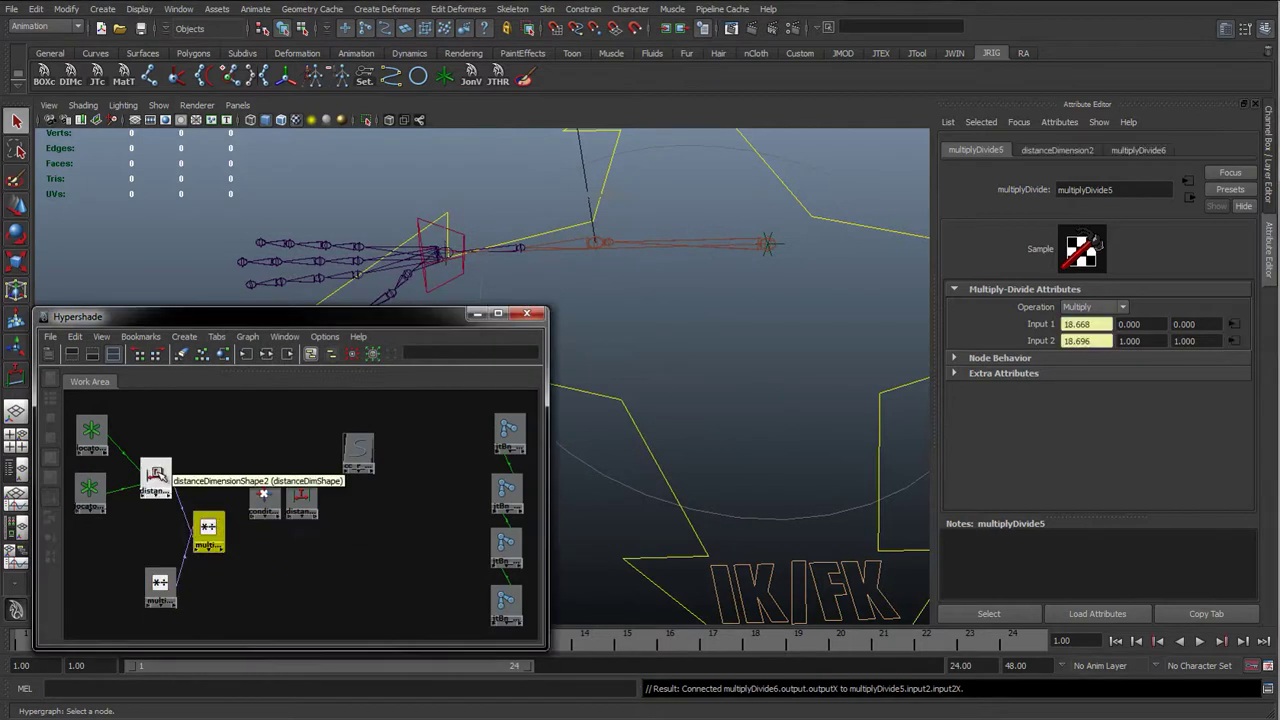
{"action": "left_click", "coordinate": [155, 474]}
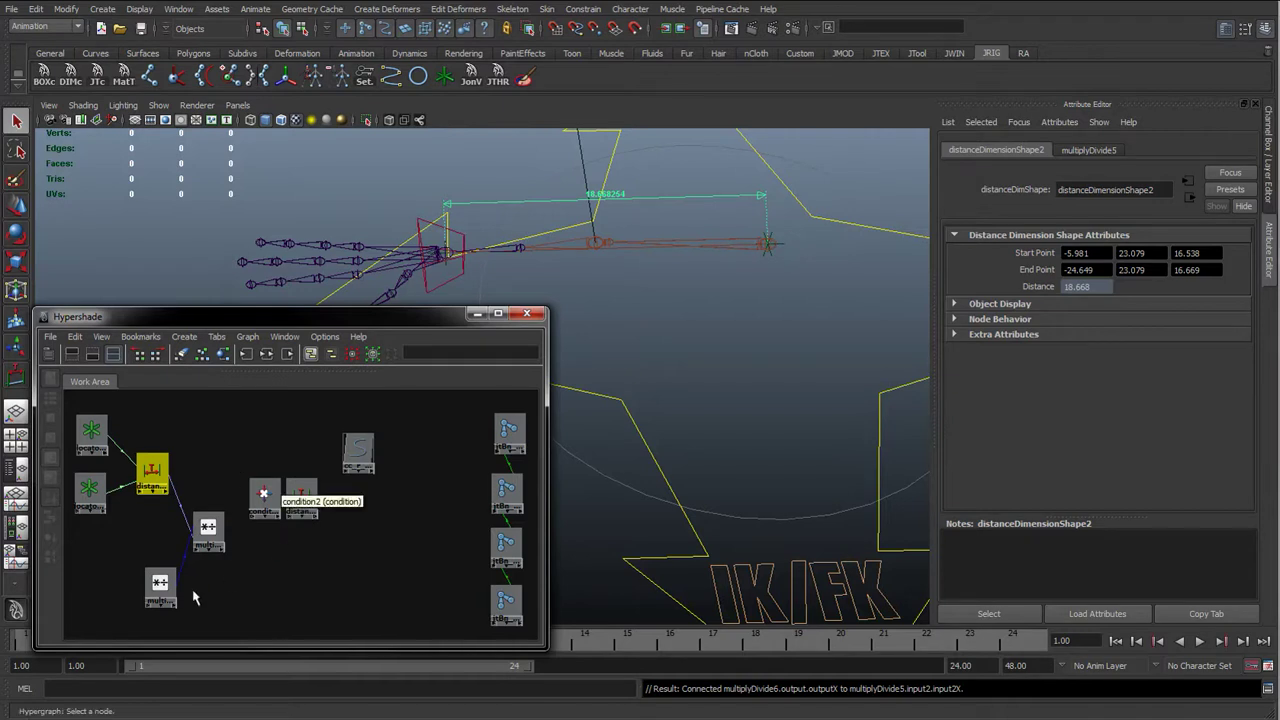
{"action": "left_click", "coordinate": [160, 585]}
{"action": "left_click", "coordinate": [1110, 325]}
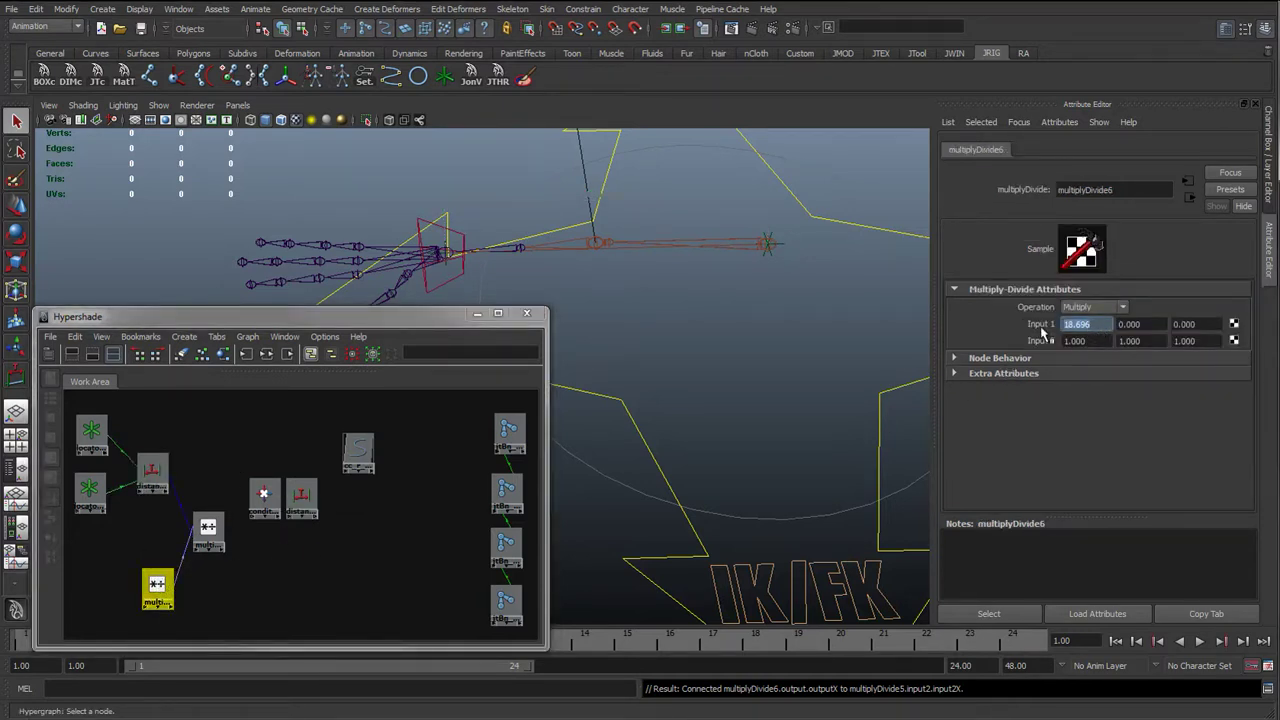
{"action": "left_click", "coordinate": [1103, 342]}
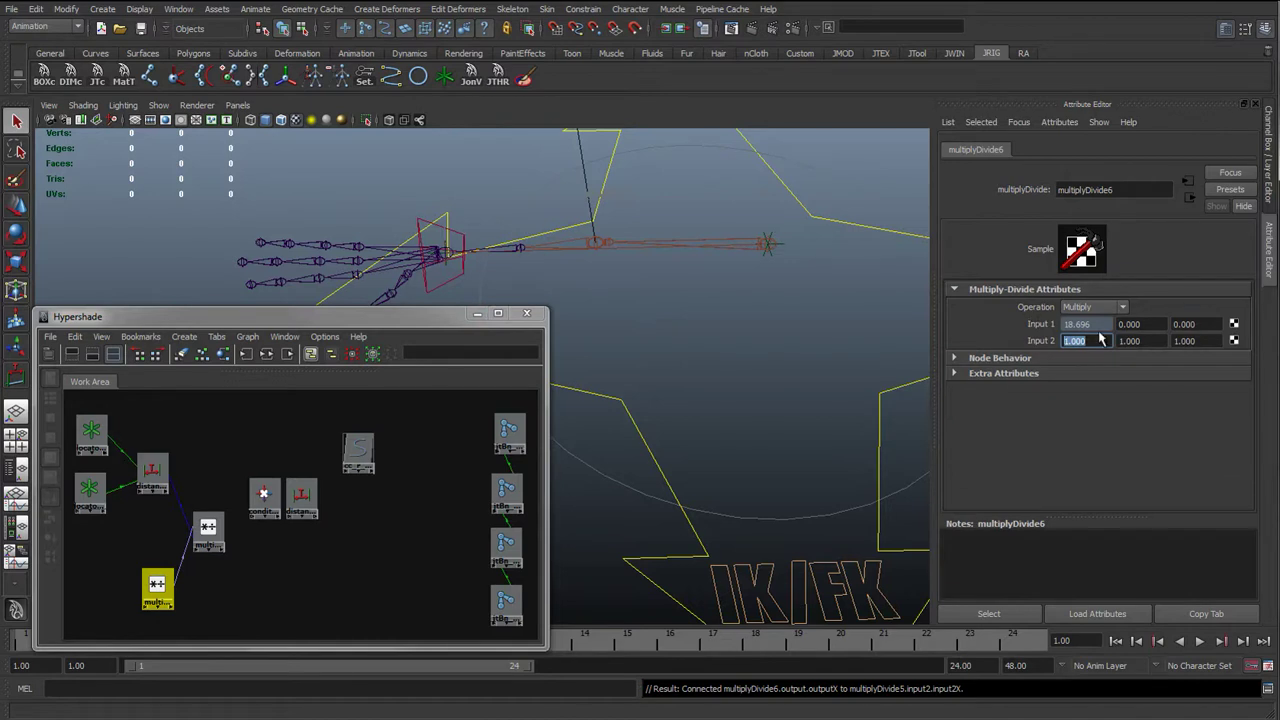
{"action": "double_click", "coordinate": [1088, 326]}
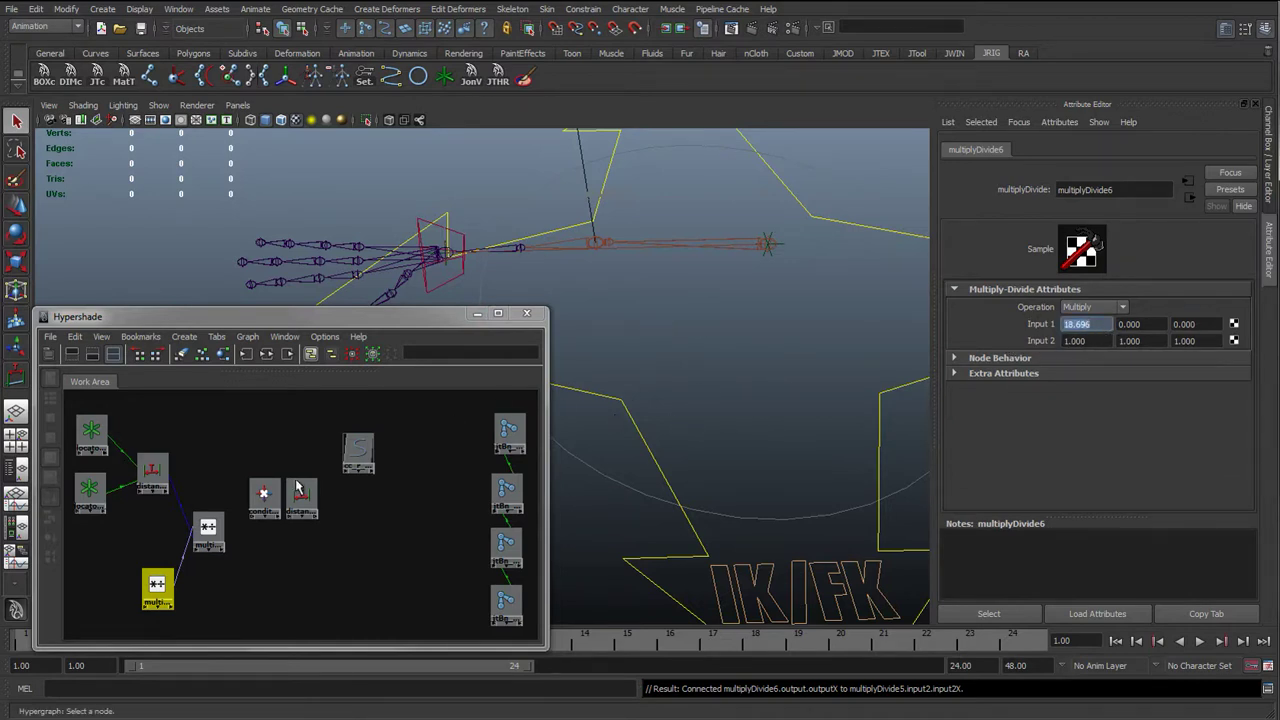
Step: Set the operation of the condition2 node to Less or Equal
{"action": "left_click", "coordinate": [205, 527]}
{"action": "left_click_drag", "start_coordinate": [263, 492], "coordinate": [251, 490]}
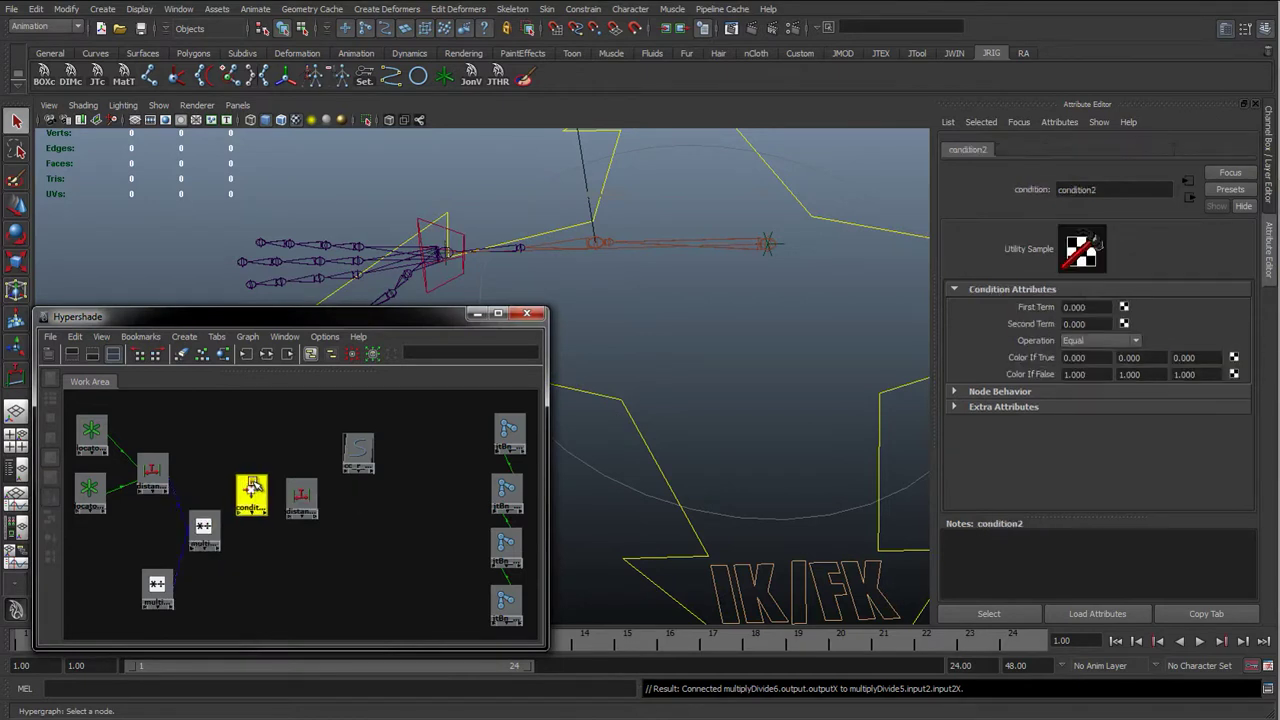
{"action": "left_click", "coordinate": [1094, 342]}
{"action": "left_click", "coordinate": [1077, 402]}
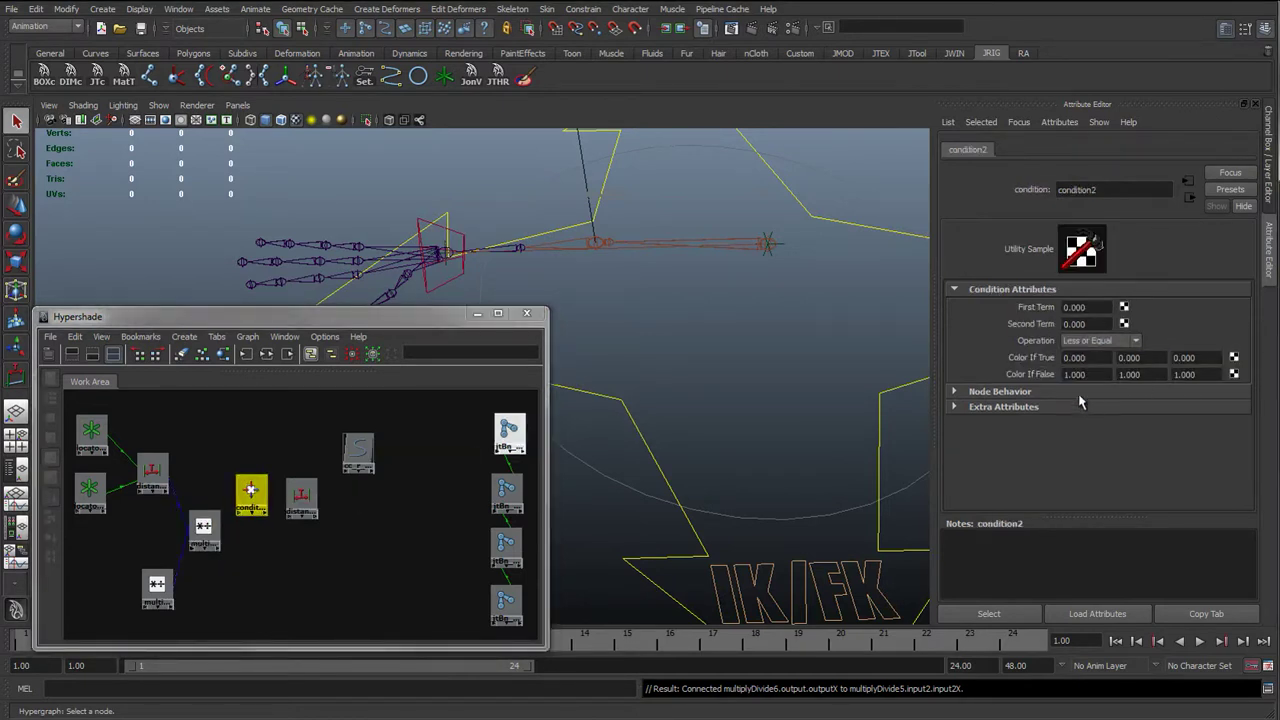
Step: Connect the distance output of distanceDimensionShape2 to the firstTerm of condition2
{"action": "middle_click_drag", "start_coordinate": [160, 475], "coordinate": [257, 497]}
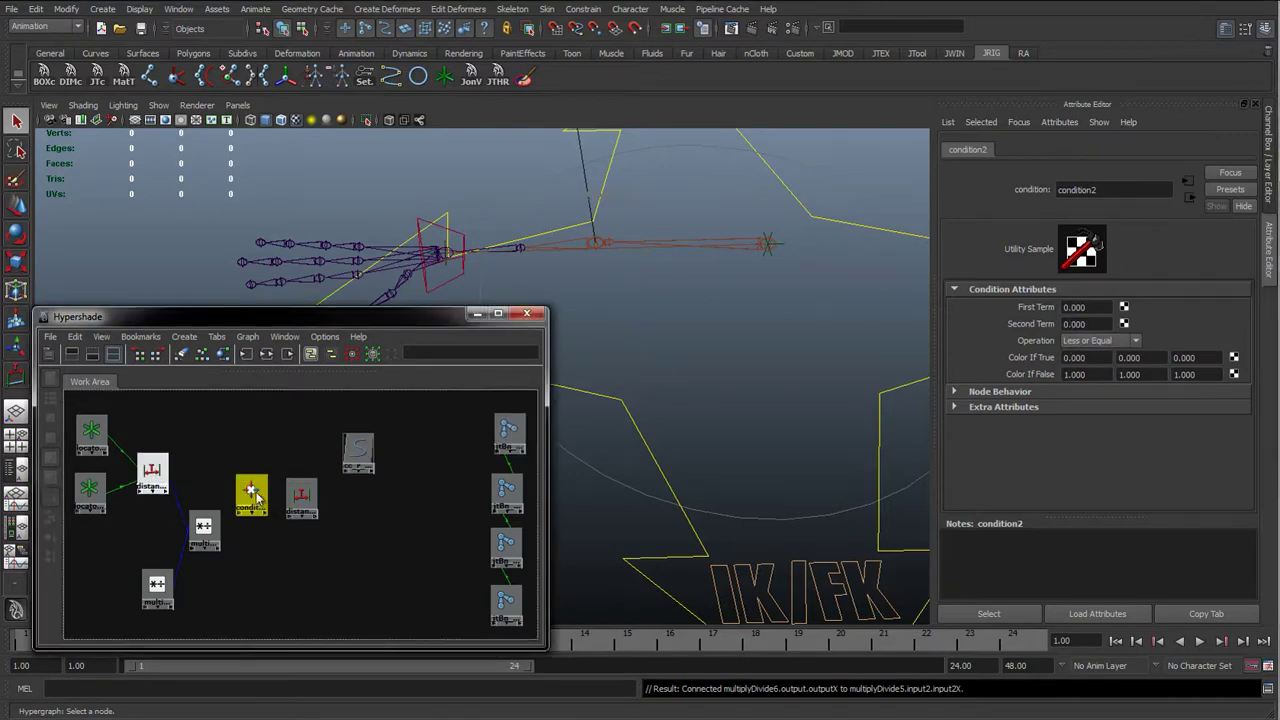
{"action": "left_click", "coordinate": [290, 556]}
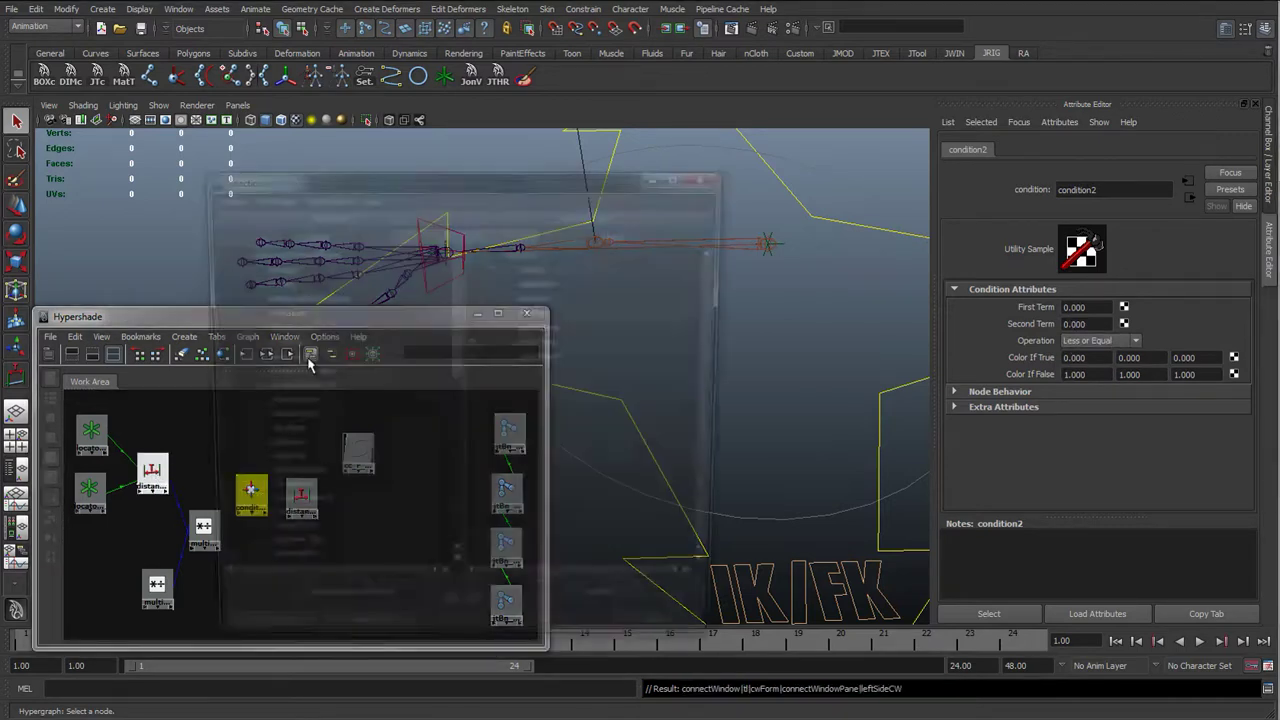
{"action": "scroll", "coordinate": [295, 490], "scroll_direction": "down", "scroll_amount": 10}
{"action": "left_click", "coordinate": [273, 572]}
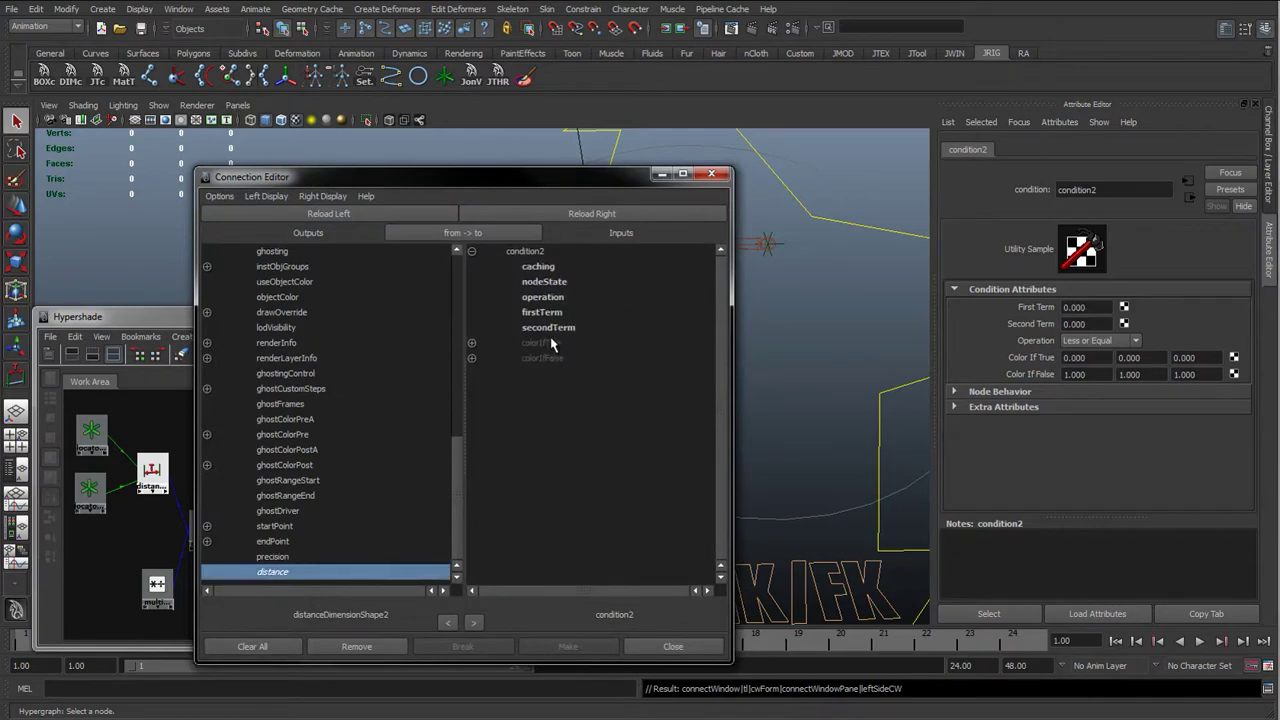
{"action": "left_click", "coordinate": [531, 314]}
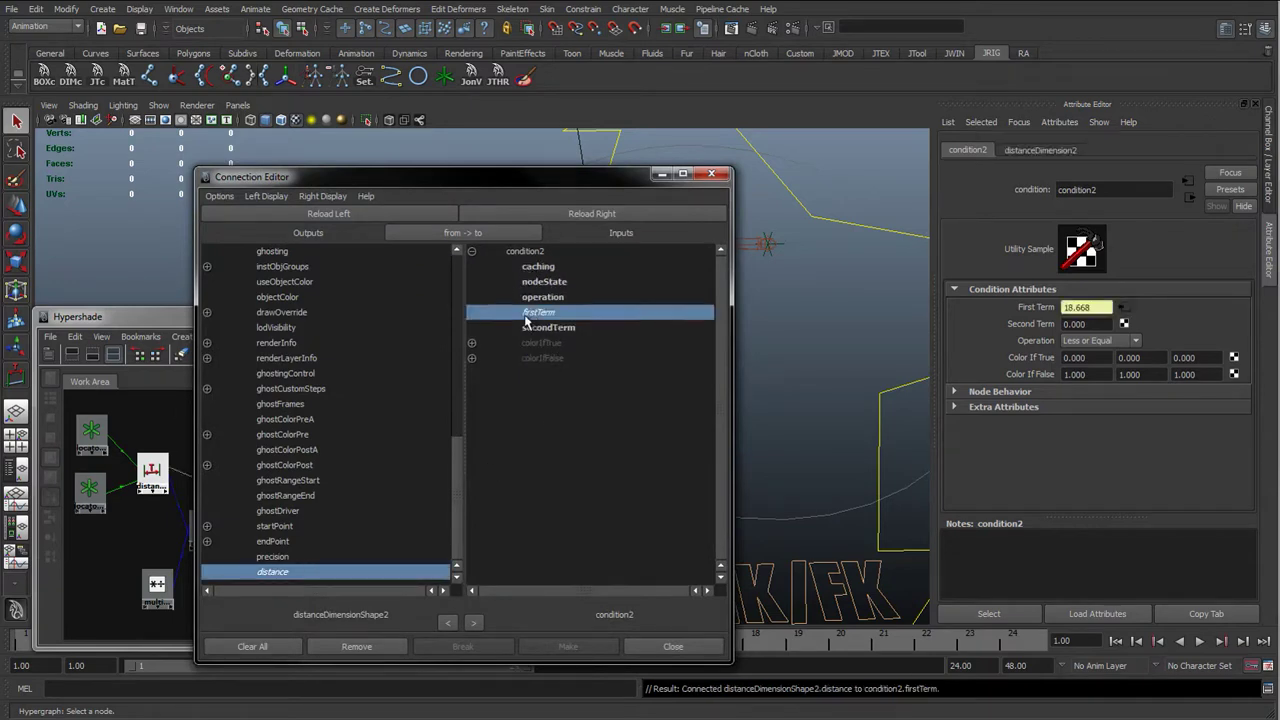
{"action": "left_click", "coordinate": [655, 646]}
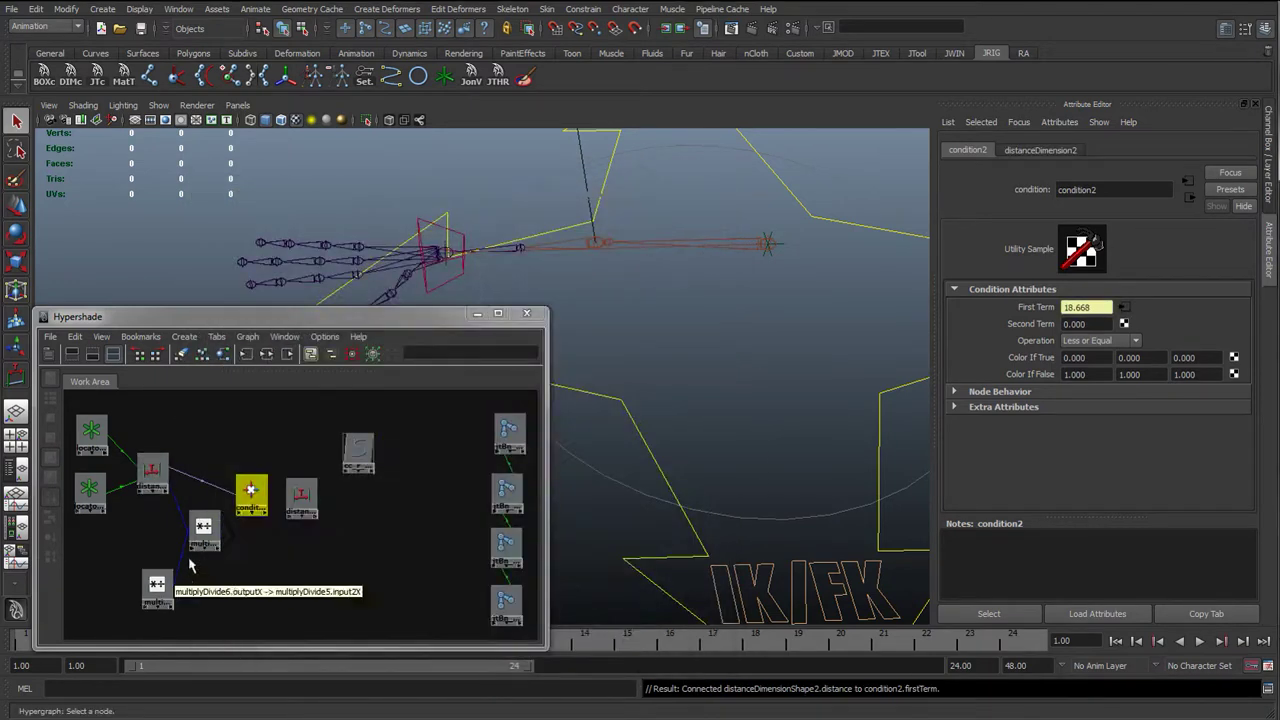
Step: Set the operation of multiplyDivide5 to Divide and check its first Input 1 and Input 2 values
{"action": "left_click_drag", "start_coordinate": [203, 527], "coordinate": [197, 537]}
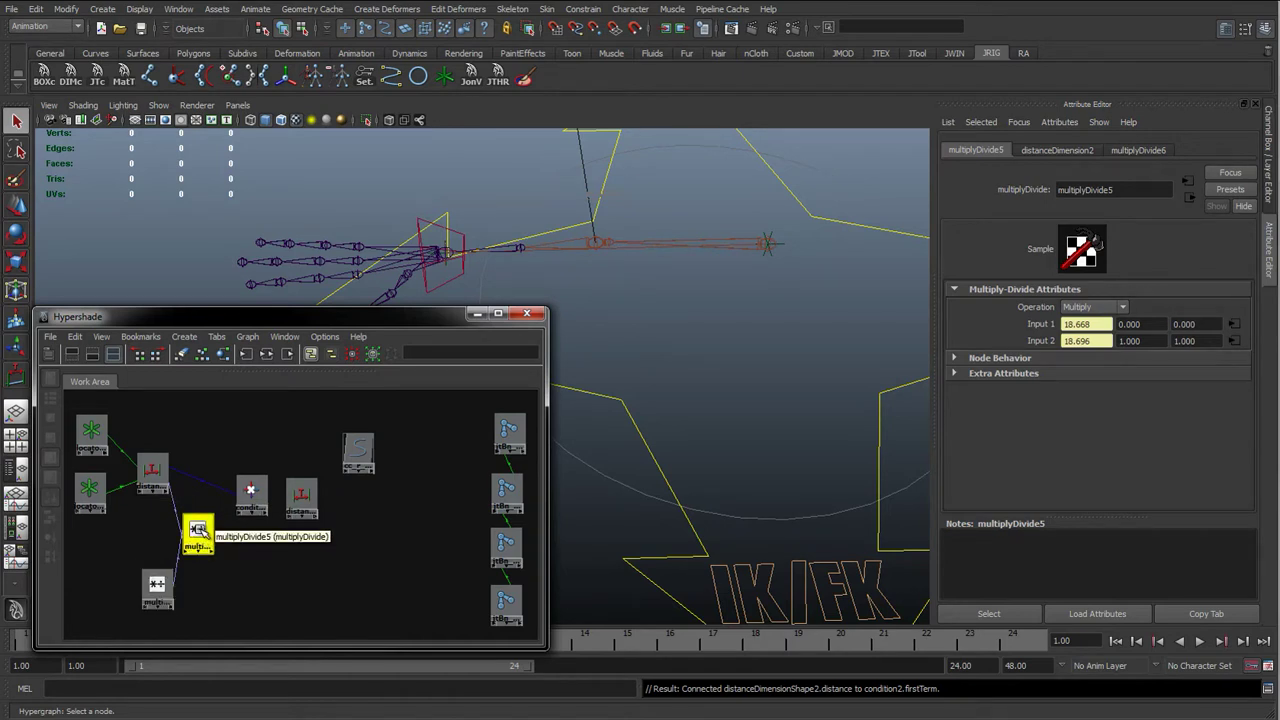
{"action": "left_click", "coordinate": [1088, 309]}
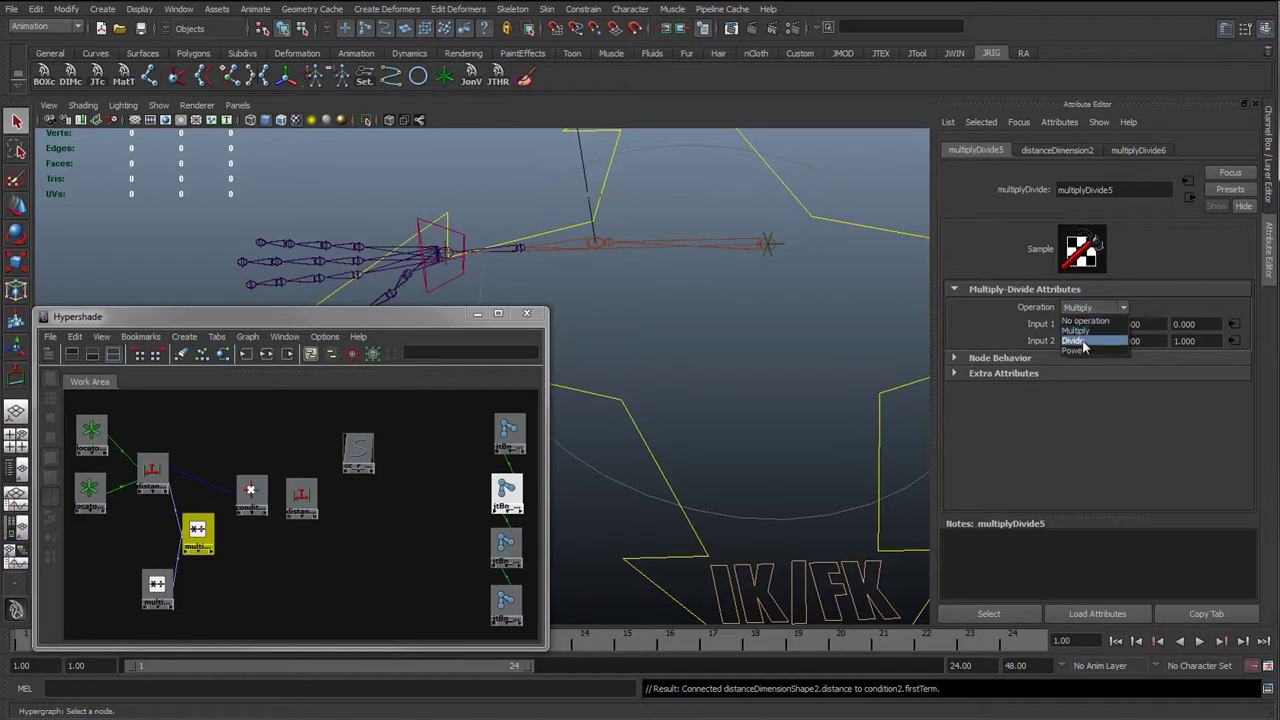
{"action": "left_click", "coordinate": [1074, 341]}
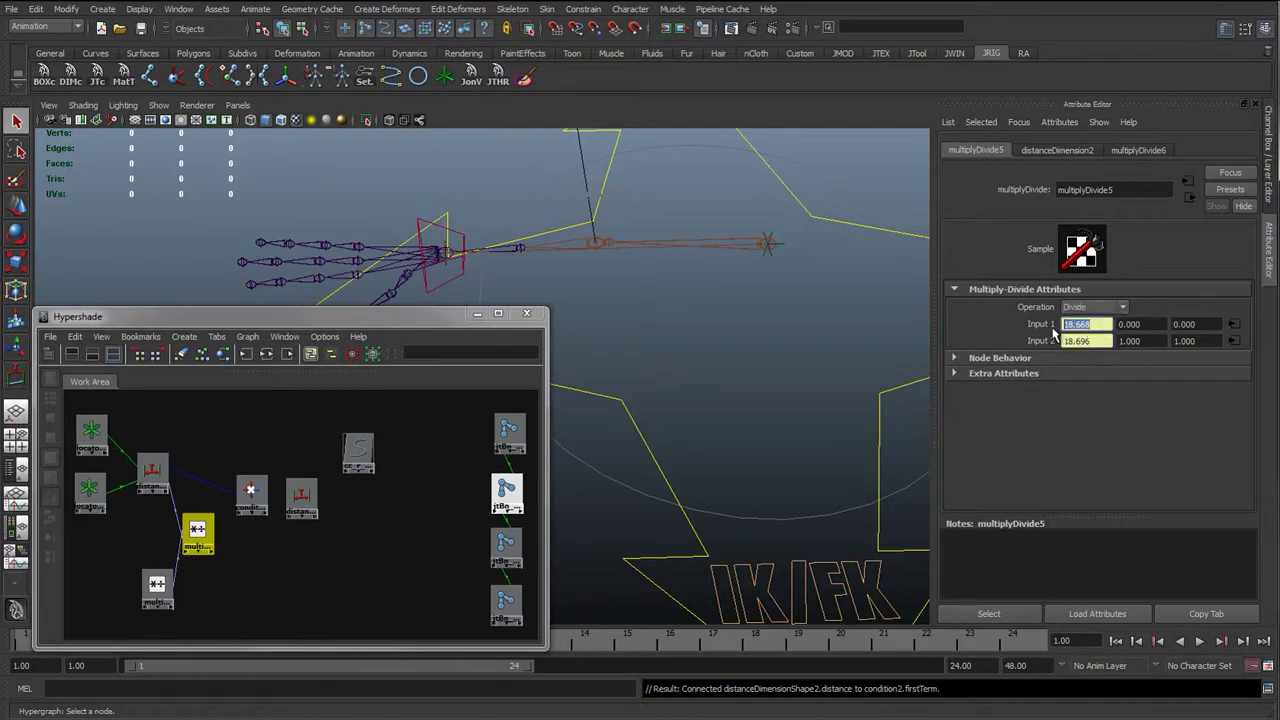
{"action": "left_click", "coordinate": [1086, 341]}
{"action": "left_click", "coordinate": [1076, 325]}
{"action": "left_click", "coordinate": [1088, 340]}
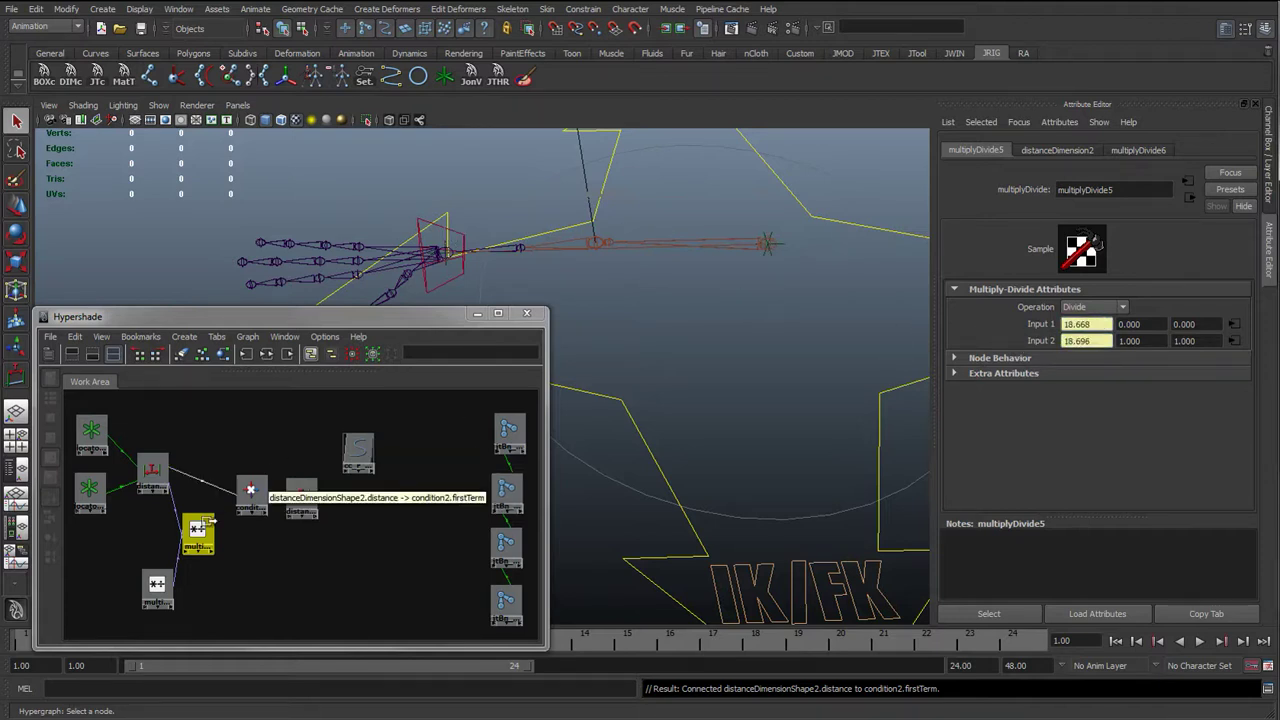
Step: Connect outputX of multiplyDivide5 to the secondTerm of condition2 in the Connection Editor
{"action": "middle_click_drag", "start_coordinate": [200, 530], "coordinate": [252, 494]}
{"action": "left_click", "coordinate": [286, 560]}
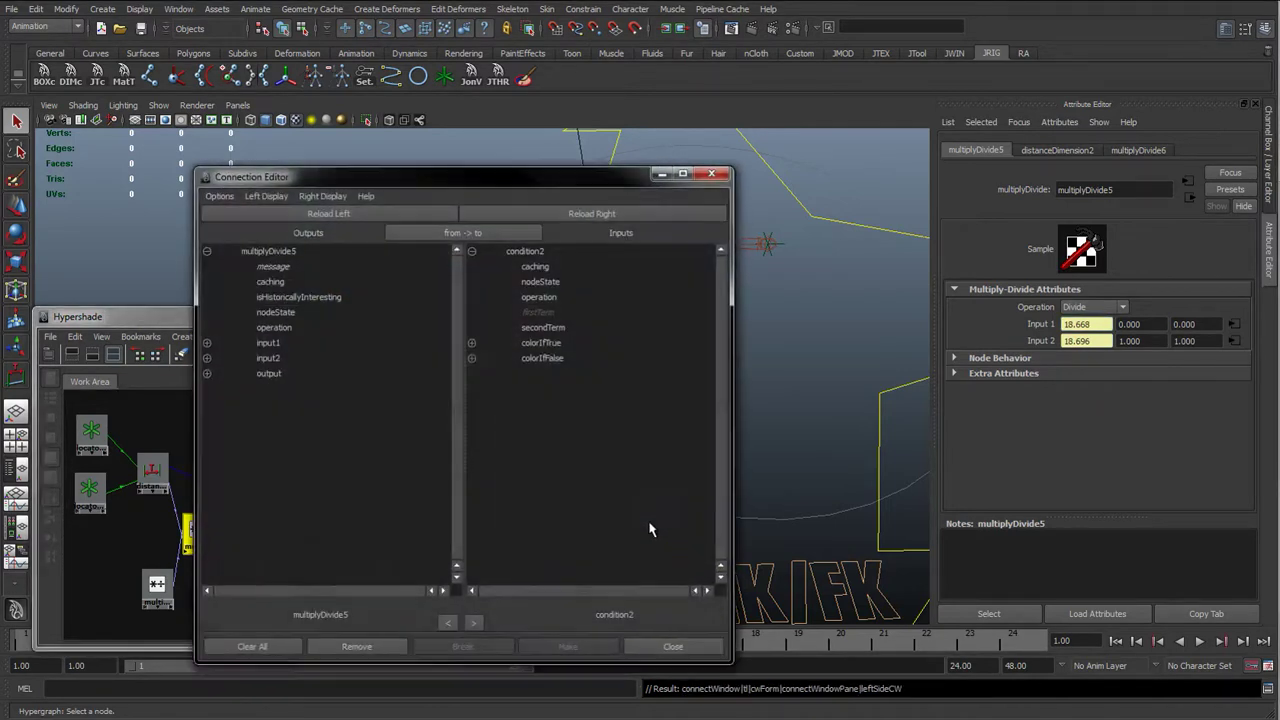
{"action": "left_click", "coordinate": [206, 374]}
{"action": "left_click", "coordinate": [282, 389]}
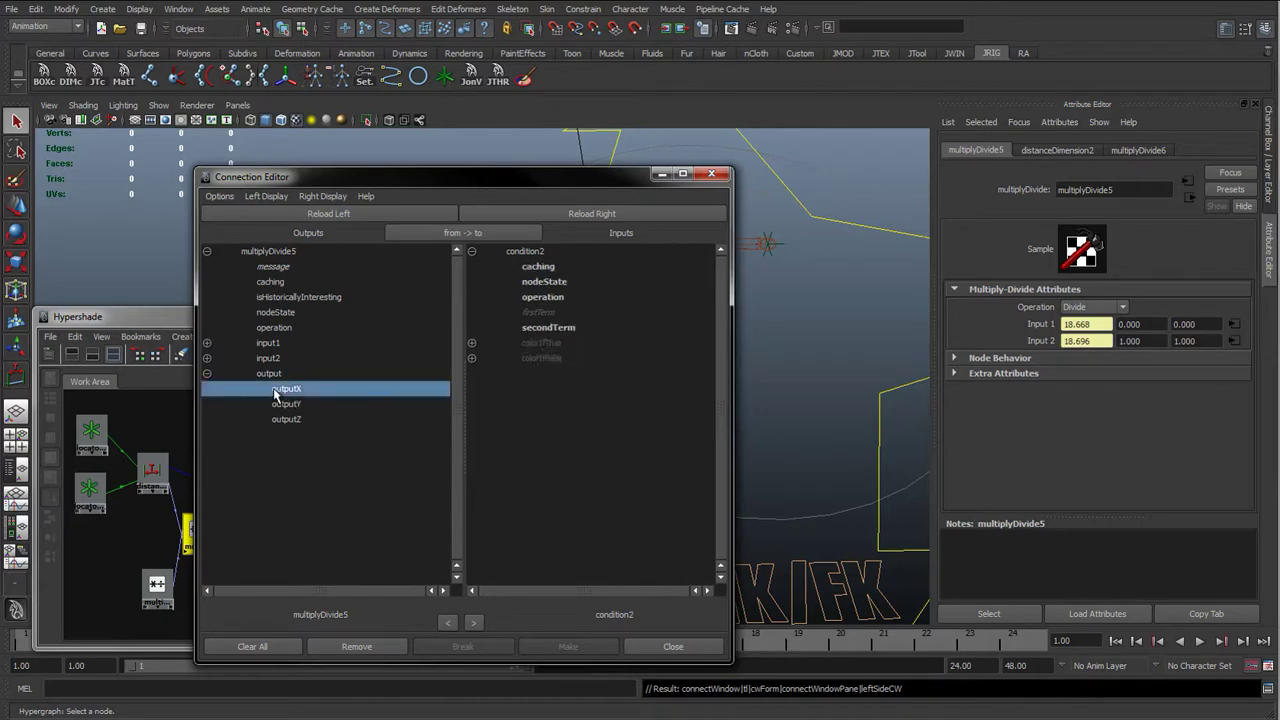
{"action": "left_click", "coordinate": [552, 328]}
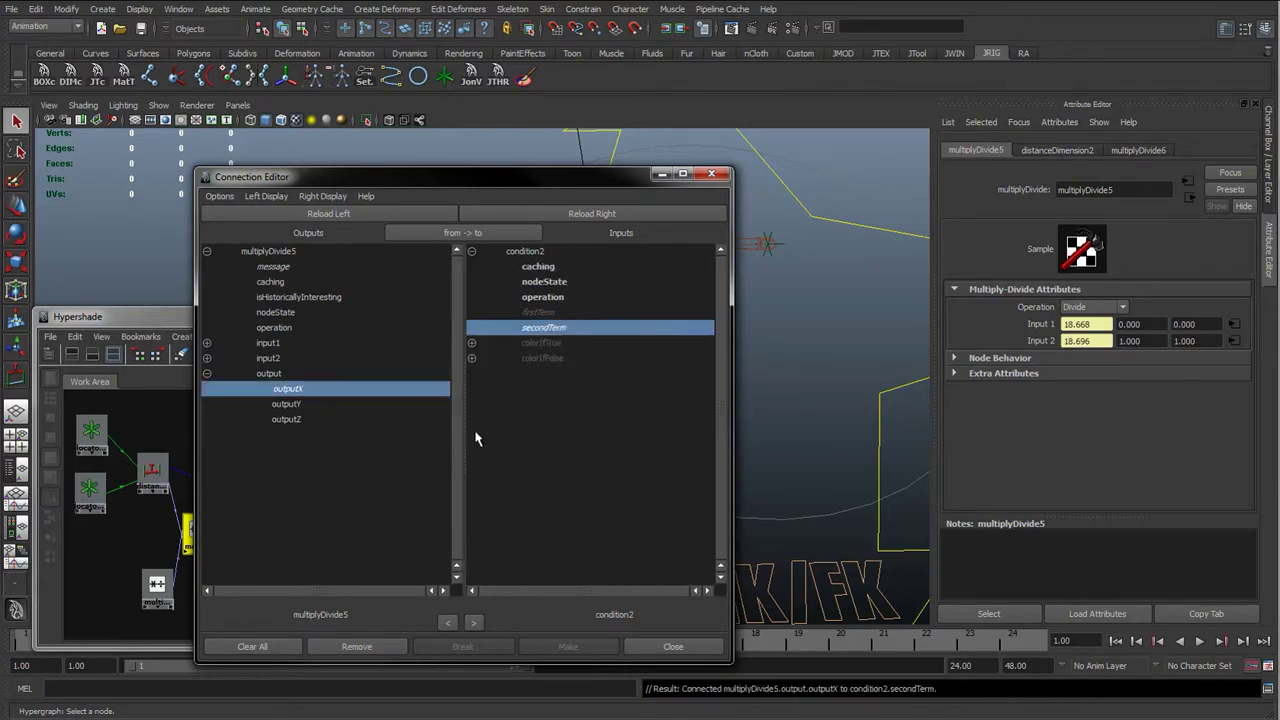
{"action": "left_click", "coordinate": [664, 647]}
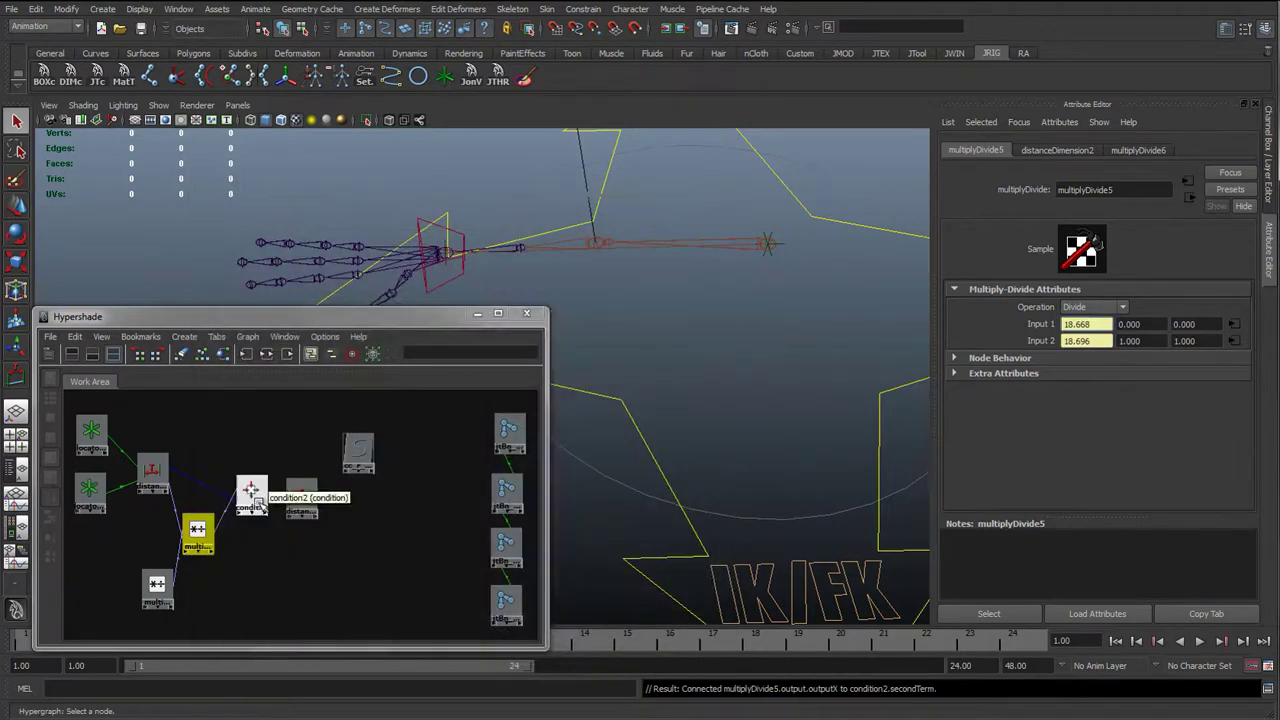
Step: Set all three Color If True values of condition2 to 1 and check its Color If False values
{"action": "left_click", "coordinate": [258, 505]}
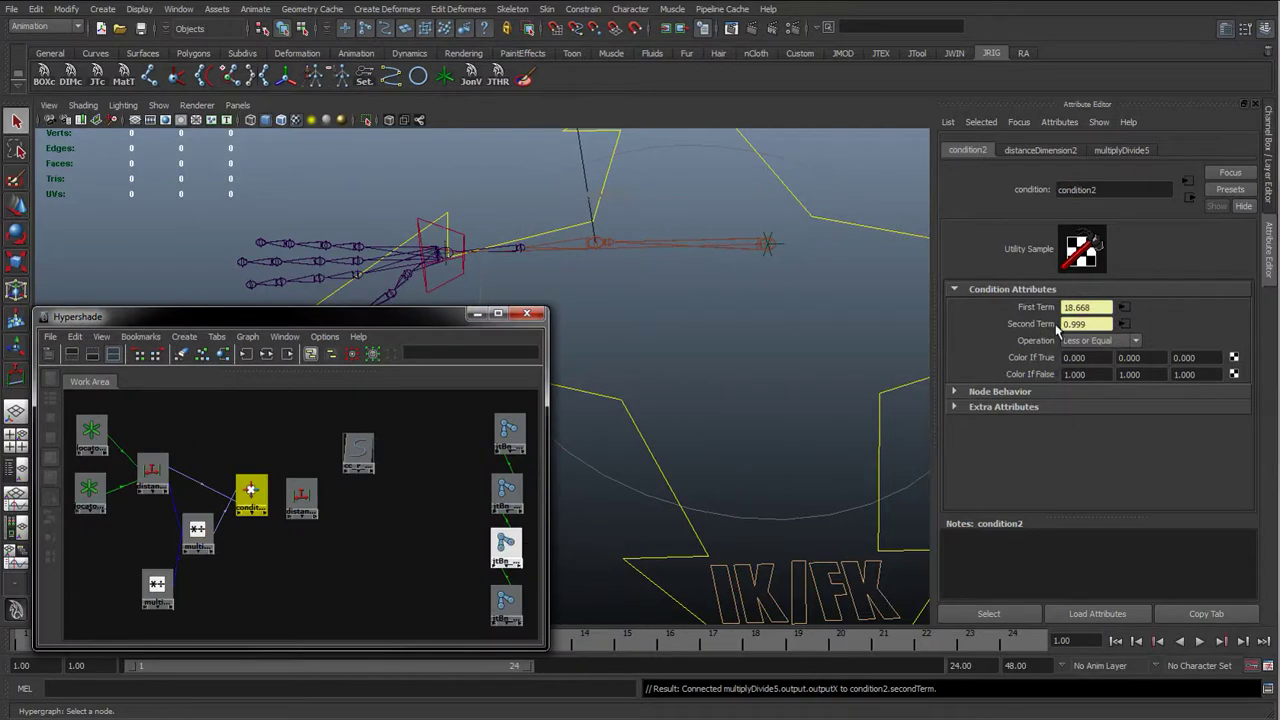
{"action": "left_click", "coordinate": [1096, 357]}
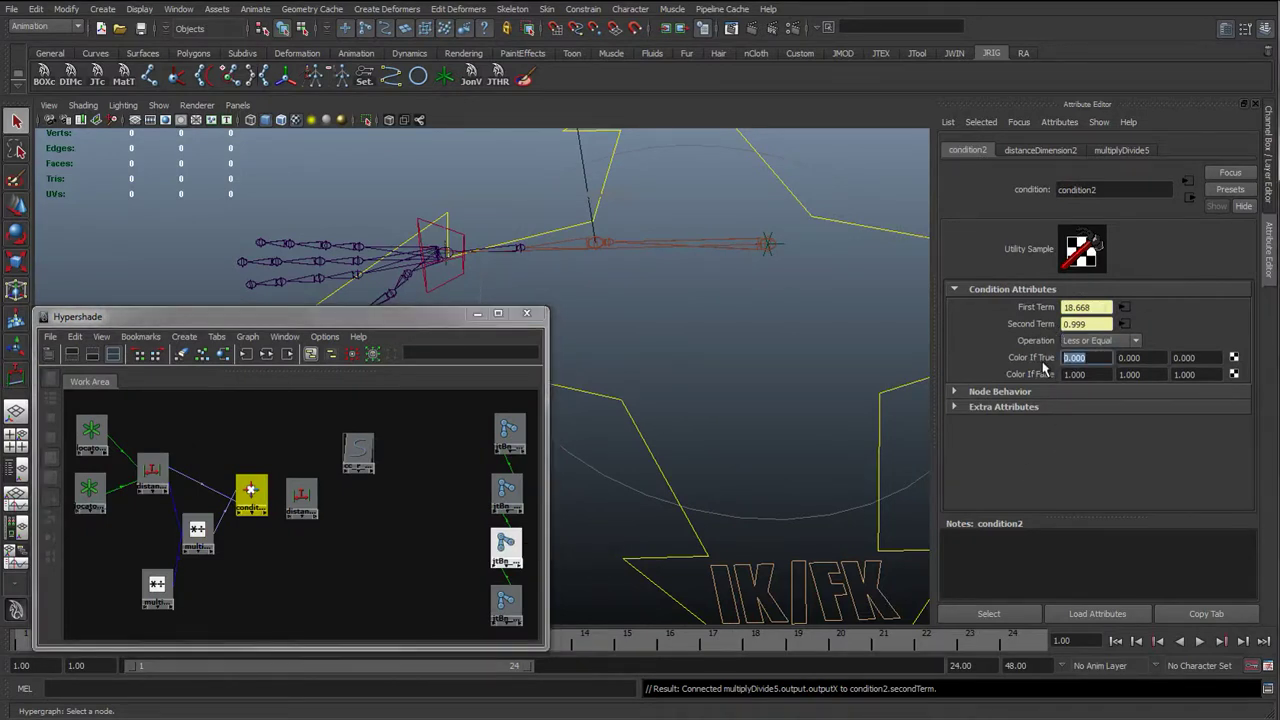
{"action": "type", "text": "1"}
{"action": "key", "text": "Tab"}
{"action": "type", "text": "1"}
{"action": "key", "text": "Tab"}
{"action": "type", "text": "1"}
{"action": "left_click", "coordinate": [1149, 359]}
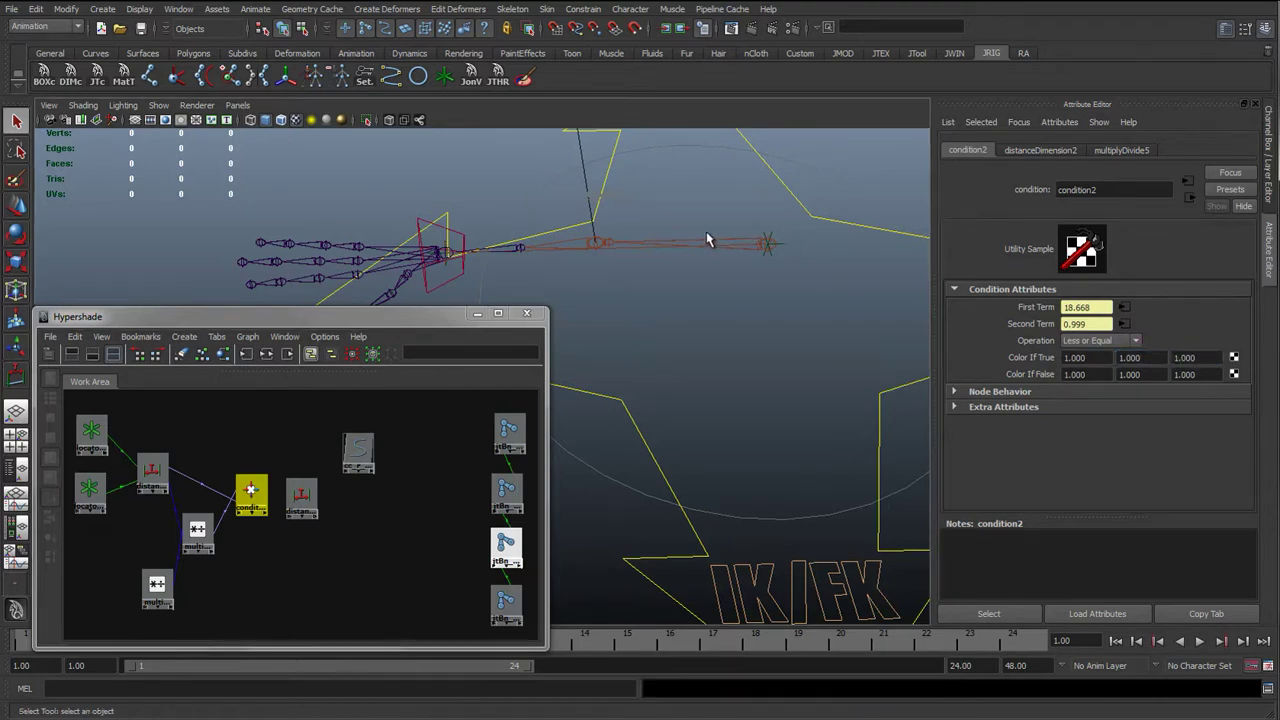
{"action": "left_click", "coordinate": [706, 231]}
{"action": "left_click", "coordinate": [251, 491]}
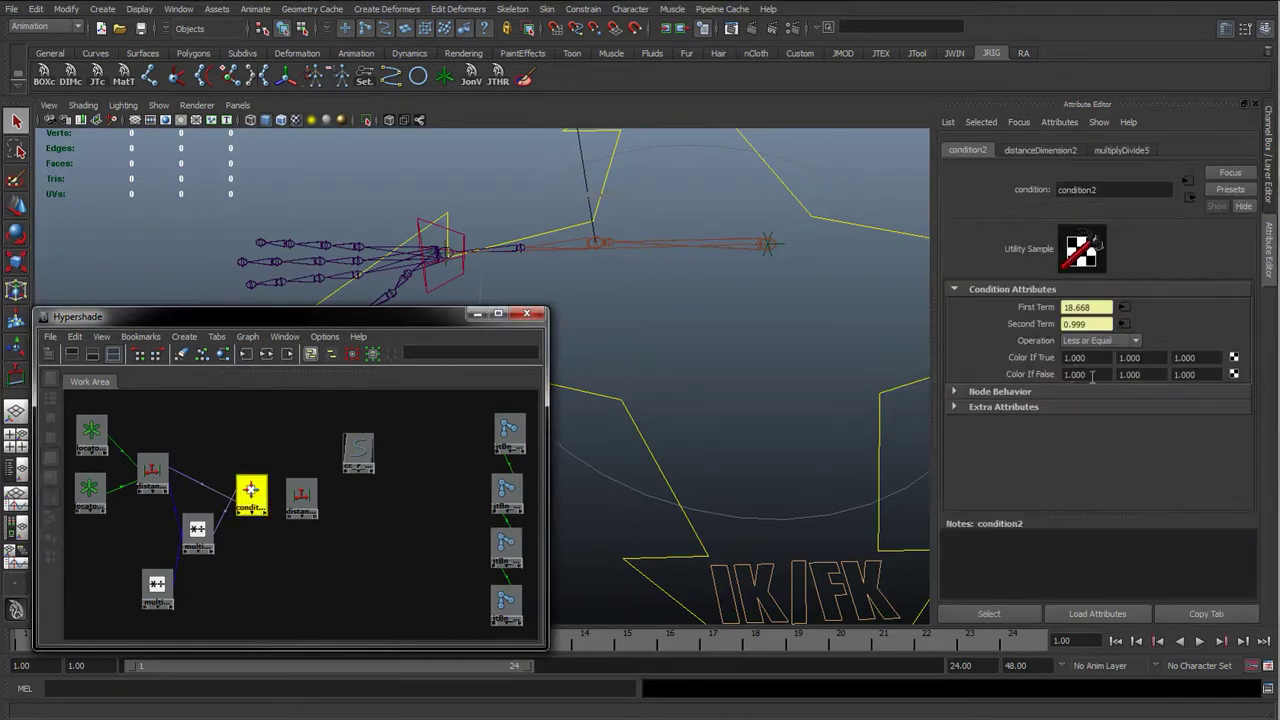
{"action": "left_click", "coordinate": [1017, 375]}
{"action": "left_click", "coordinate": [1075, 374]}
Step: Rearrange multiplyDivide5 and multiplyDivide6 in the Hypershade work area, placing them below the distance dimension and locator nodes
{"action": "left_click", "coordinate": [193, 532]}
{"action": "left_click_drag", "start_coordinate": [196, 536], "coordinate": [180, 536]}
{"action": "left_click_drag", "start_coordinate": [157, 586], "coordinate": [90, 590]}
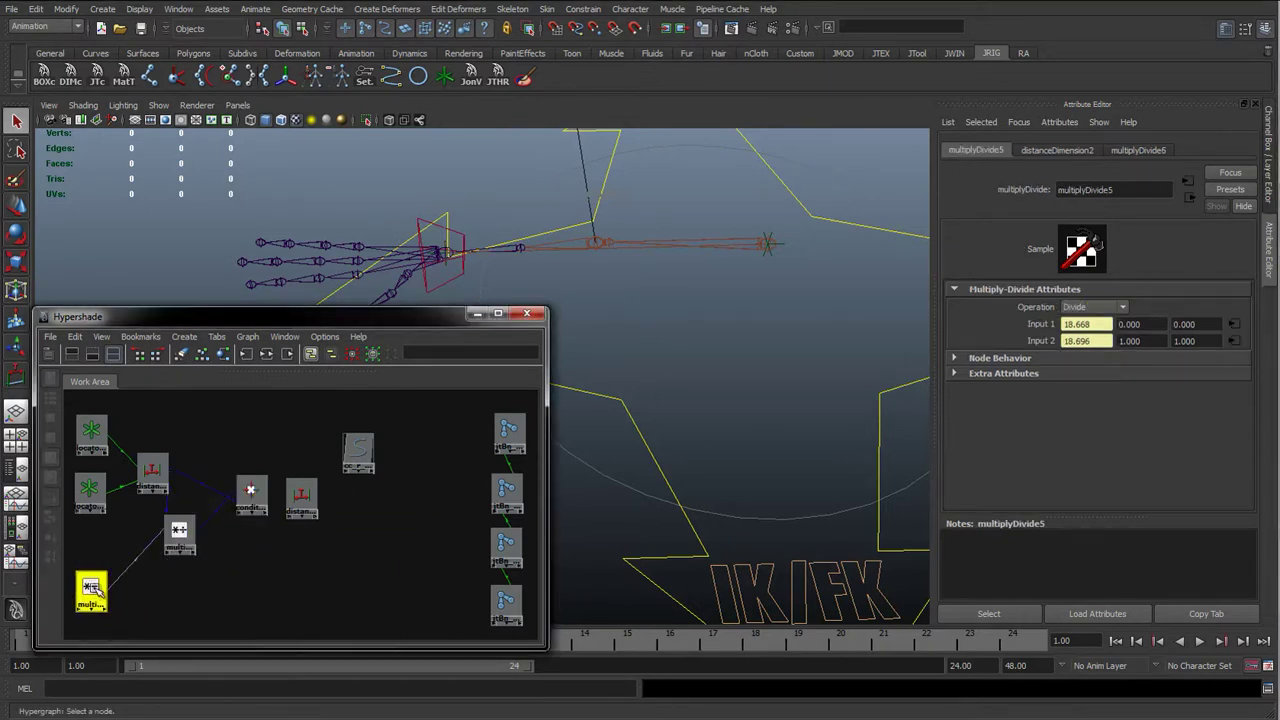
{"action": "left_click_drag", "start_coordinate": [180, 530], "coordinate": [157, 537]}
{"action": "left_click_drag", "start_coordinate": [91, 588], "coordinate": [97, 585]}
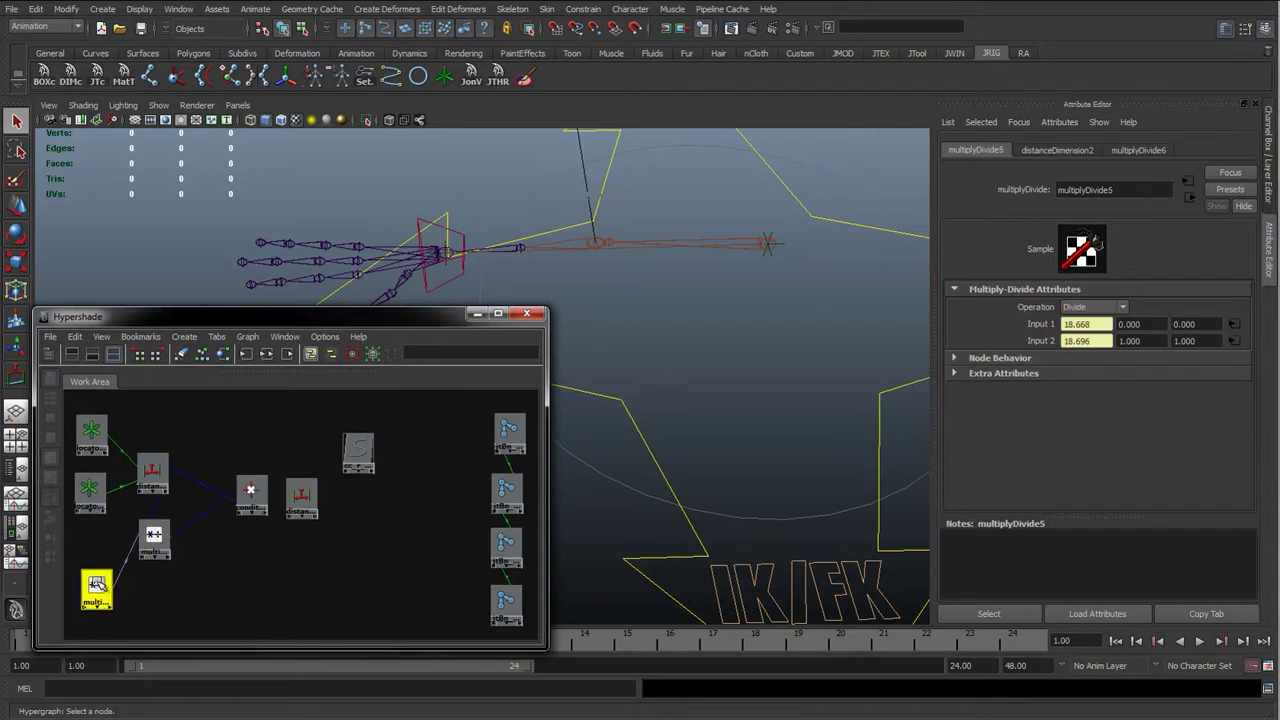
{"action": "left_click", "coordinate": [97, 586]}
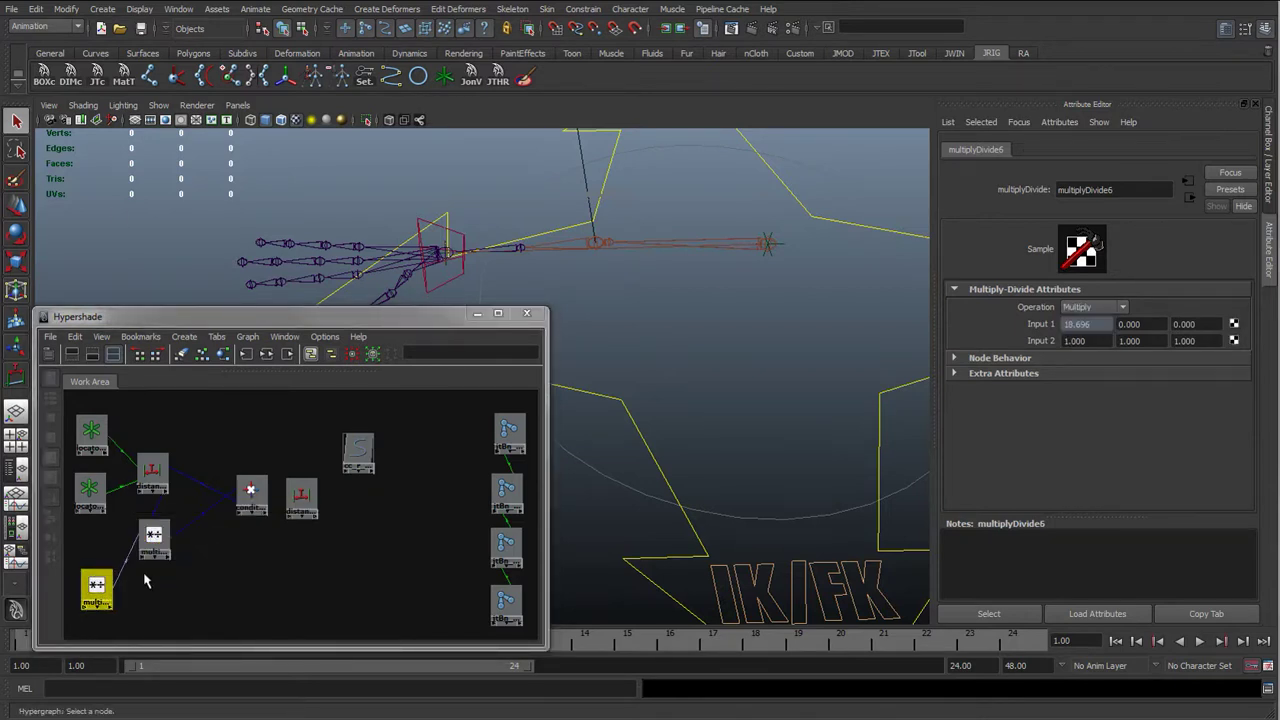
Step: Inspect condition2's Second Term and delete the connection from multiplyDivide5's outputX to condition2's secondTerm
{"action": "left_click_drag", "start_coordinate": [154, 548], "coordinate": [156, 561]}
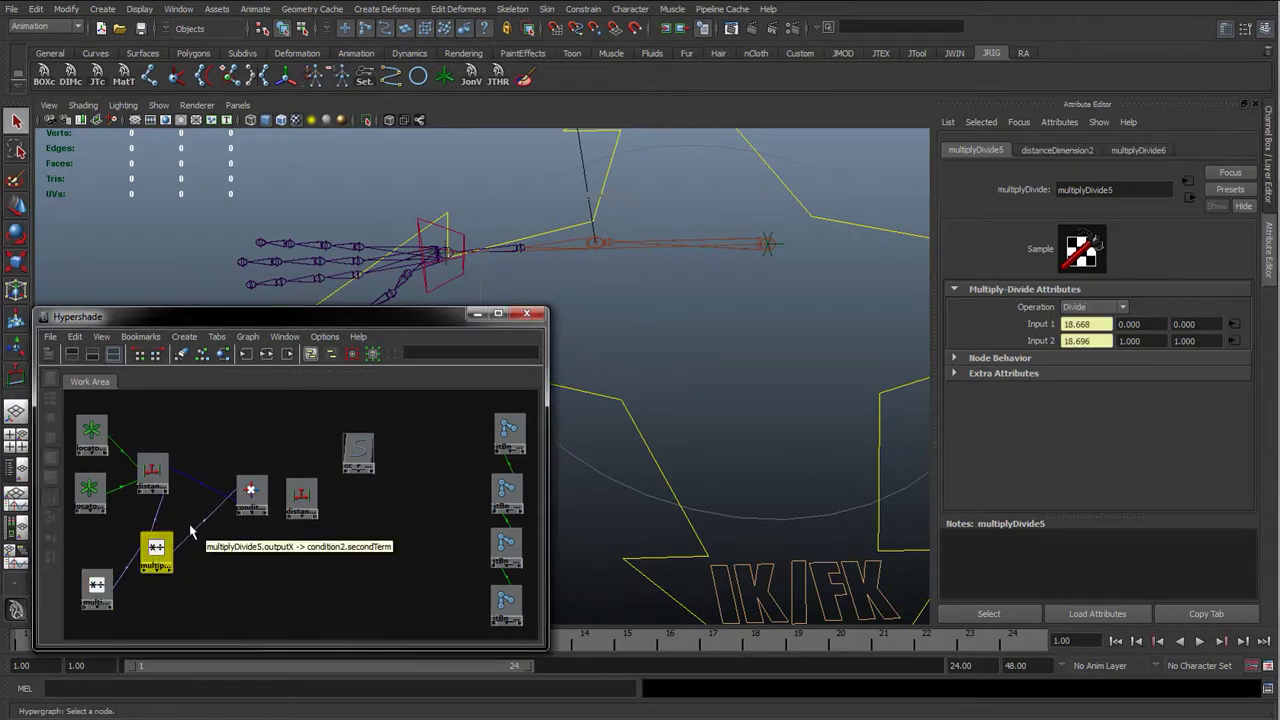
{"action": "left_click", "coordinate": [197, 530]}
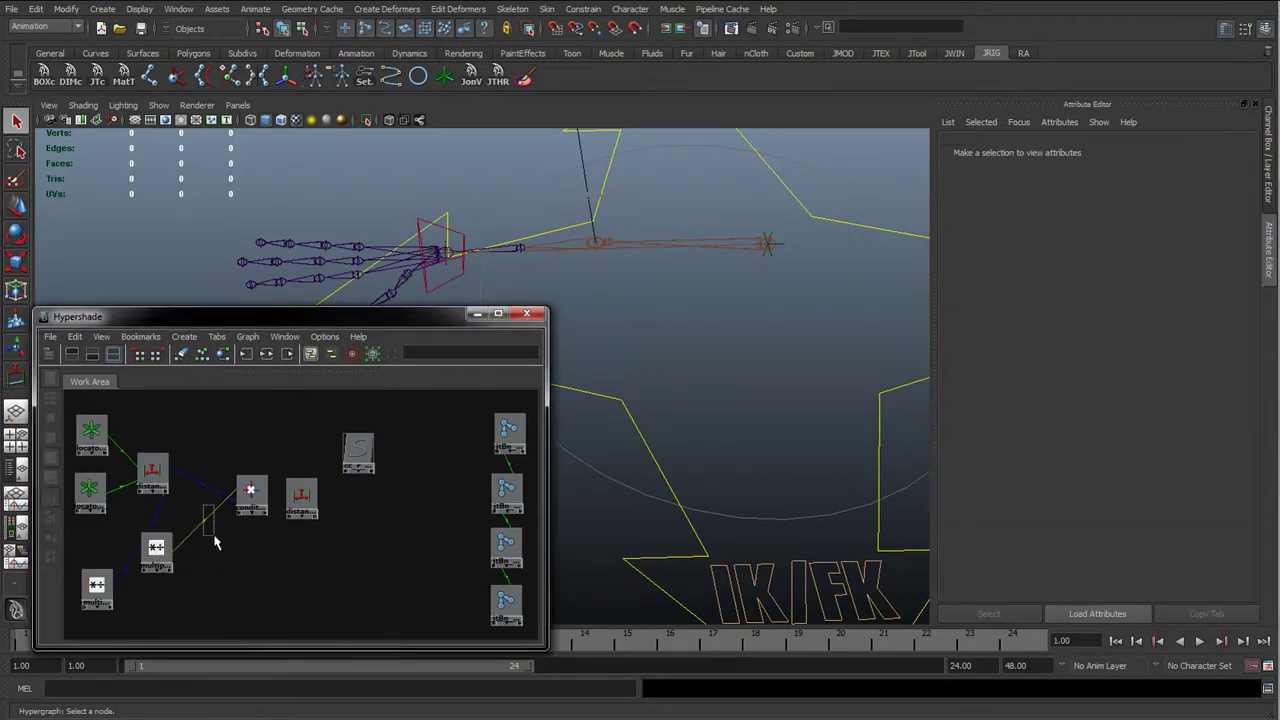
{"action": "left_click", "coordinate": [251, 491]}
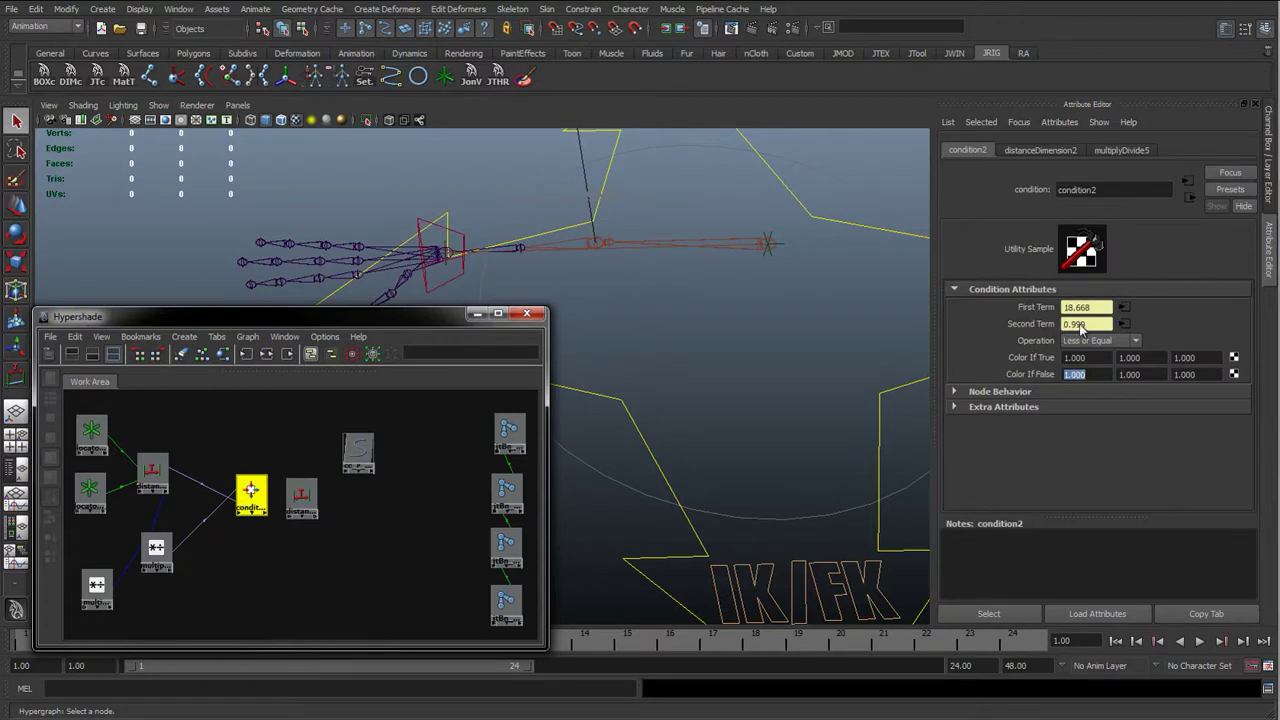
{"action": "double_click", "coordinate": [1076, 326]}
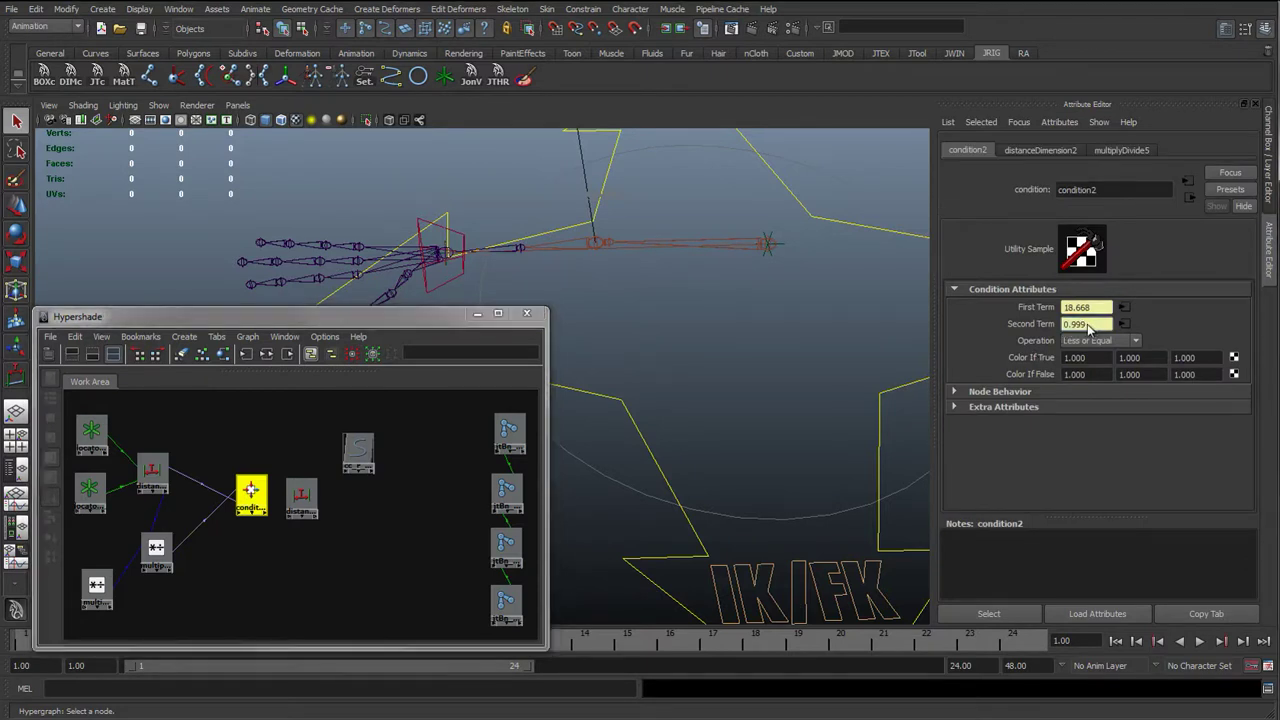
{"action": "left_click", "coordinate": [219, 516]}
{"action": "key", "text": "Delete"}
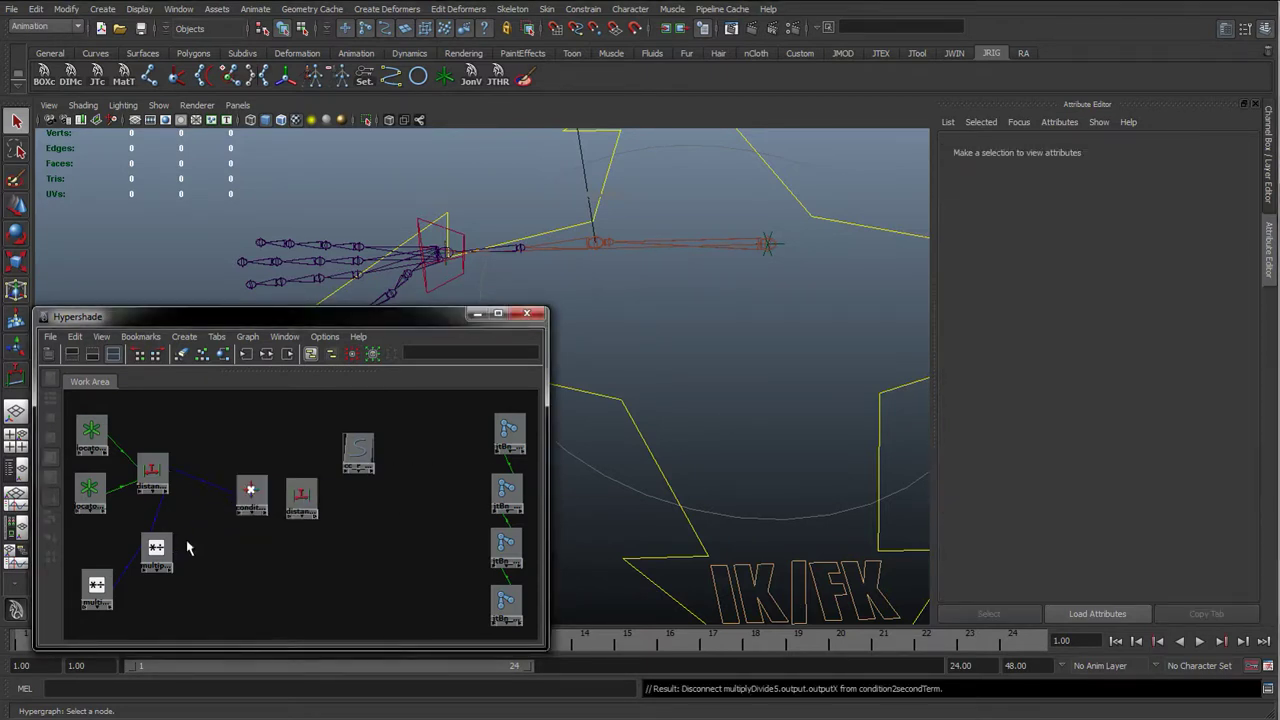
Step: Place multiplyDivide6 directly below multiplyDivide5 in the Hypershade work area and check its input values
{"action": "left_click", "coordinate": [155, 545]}
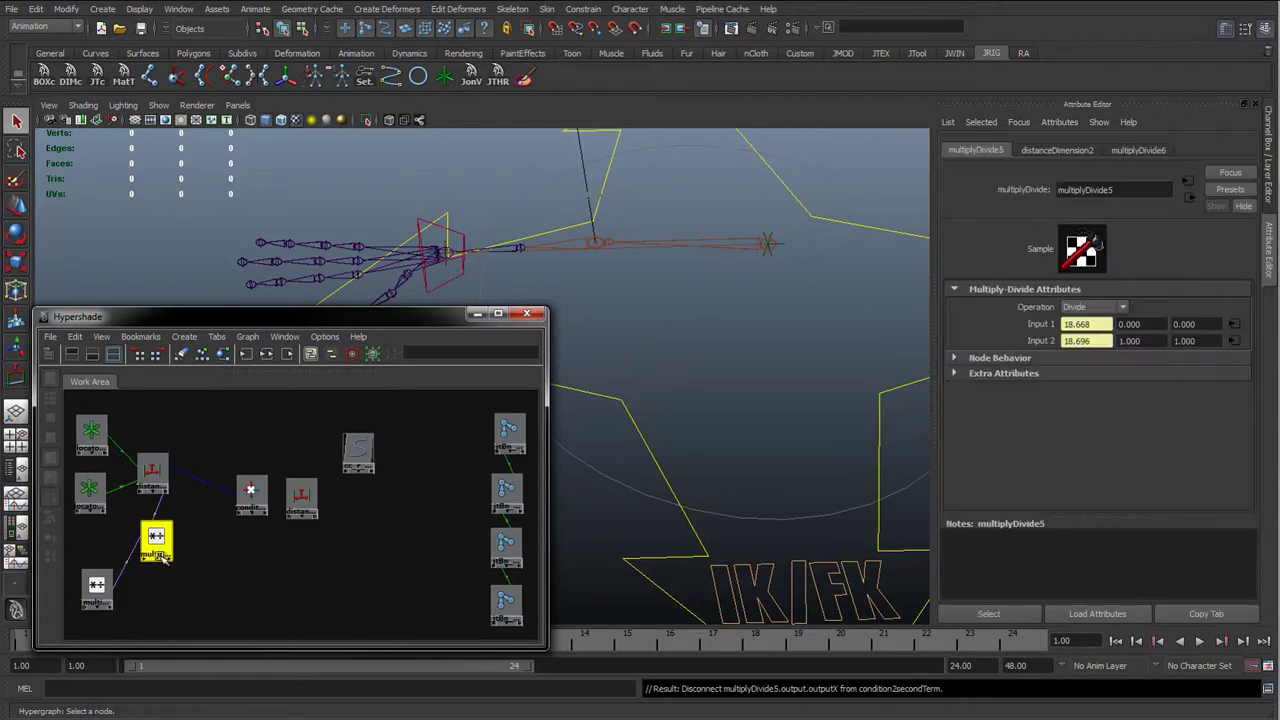
{"action": "left_click", "coordinate": [95, 586]}
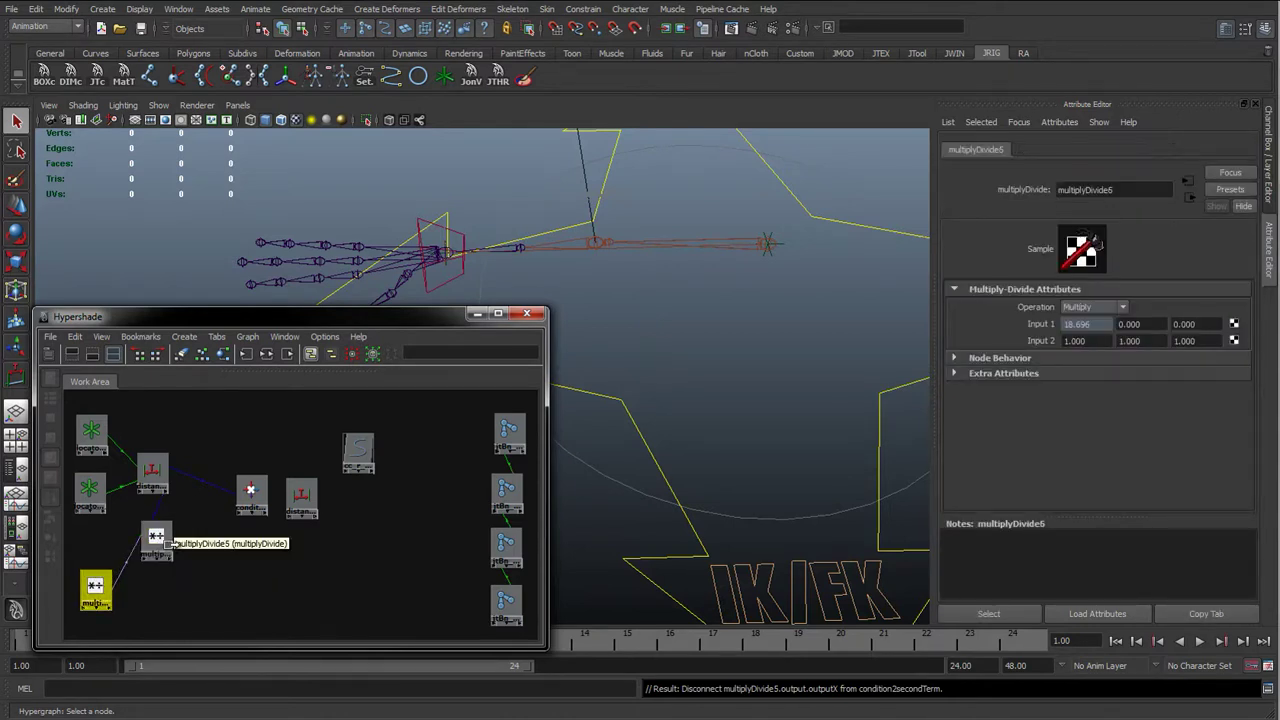
{"action": "left_click_drag", "start_coordinate": [95, 586], "coordinate": [147, 601]}
{"action": "mouse_move", "coordinate": [144, 602]}
{"action": "middle_mouse_down"}
{"action": "mouse_move", "coordinate": [194, 597]}
{"action": "mouse_move", "coordinate": [251, 497]}
{"action": "mouse_move", "coordinate": [189, 580]}
{"action": "mouse_move", "coordinate": [124, 606]}
{"action": "mouse_move", "coordinate": [148, 605]}
{"action": "middle_mouse_up"}
{"action": "left_click", "coordinate": [138, 598]}
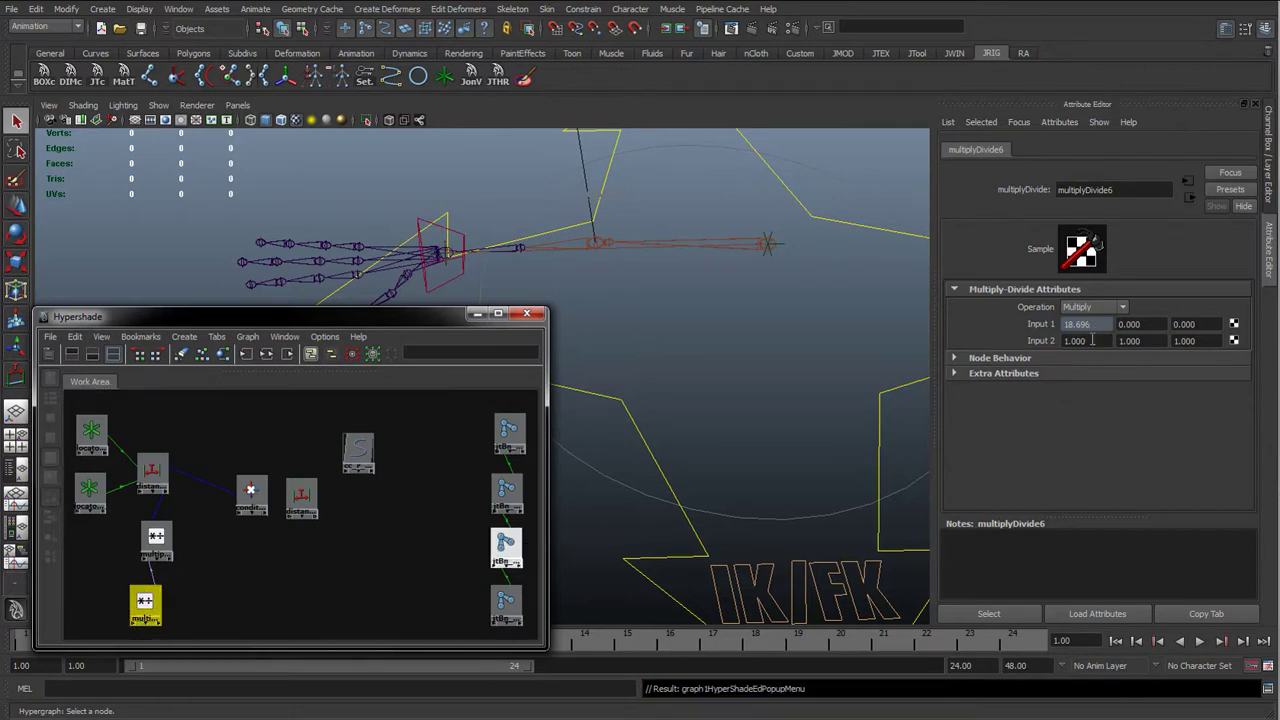
{"action": "left_click", "coordinate": [306, 571]}
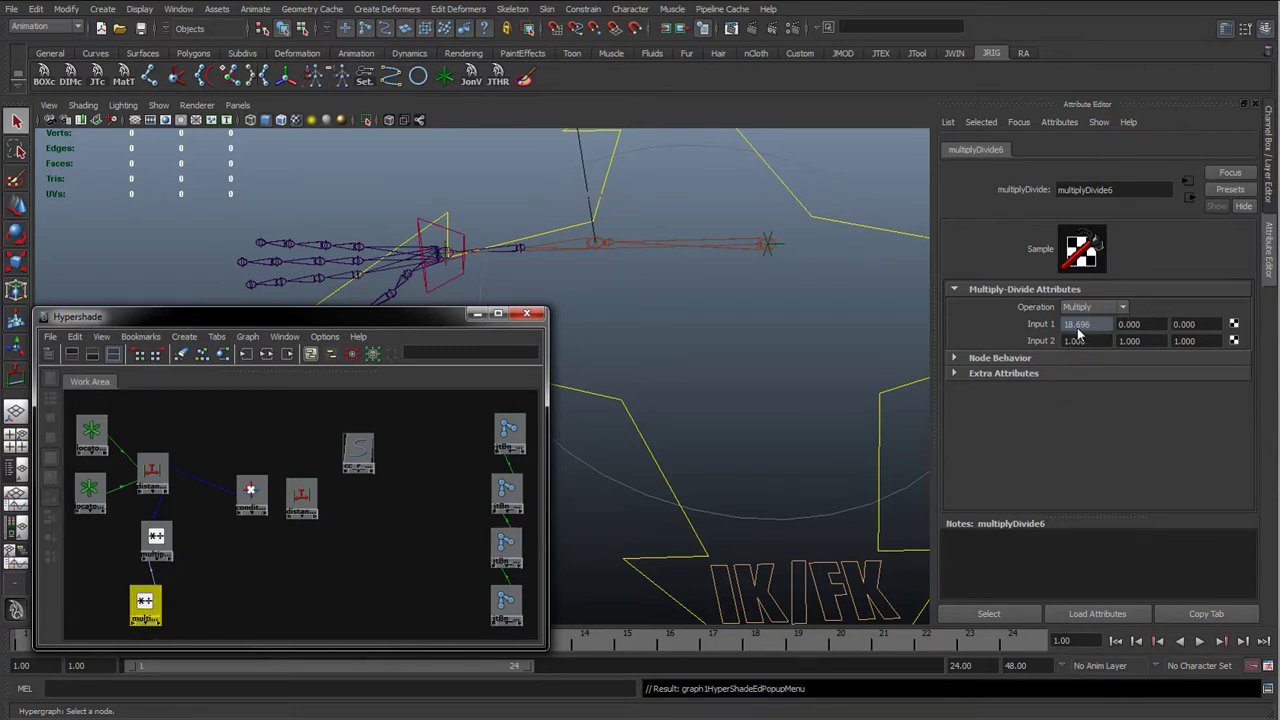
Step: Connect outputX of multiplyDivide6 to the secondTerm of condition2 in the Connection Editor
{"action": "middle_click_drag", "start_coordinate": [145, 603], "coordinate": [252, 497]}
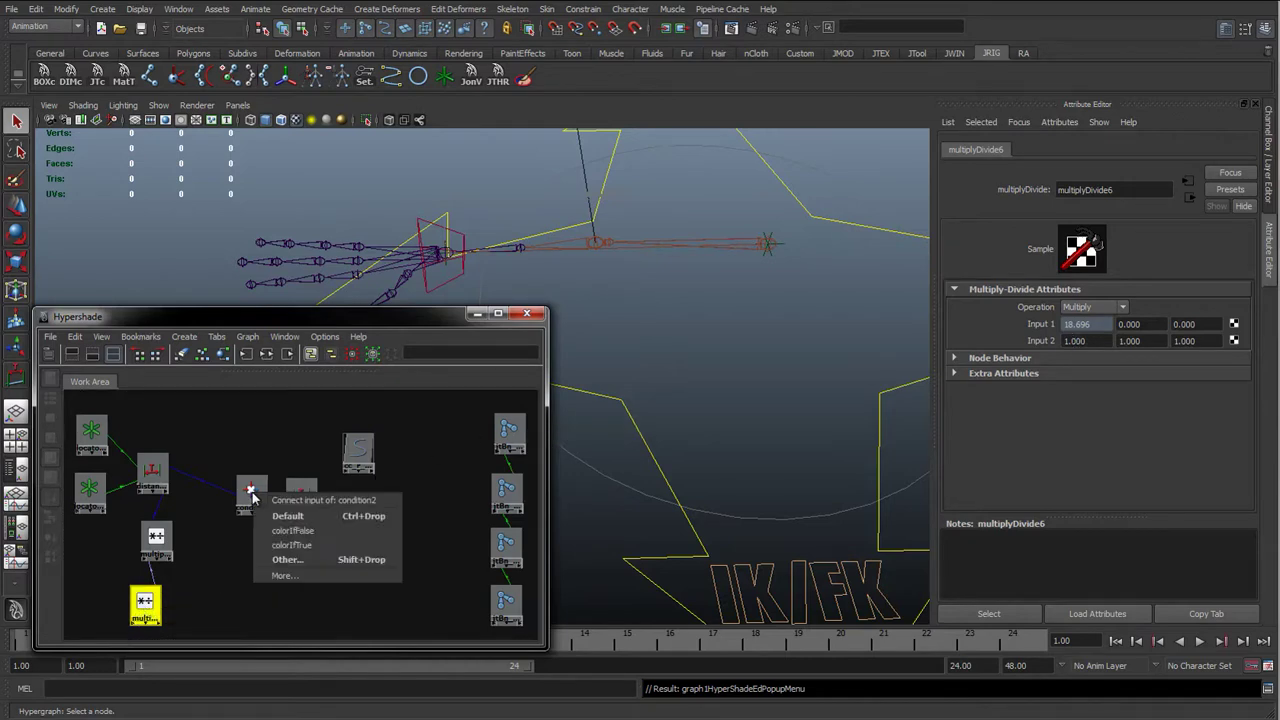
{"action": "left_click", "coordinate": [292, 562]}
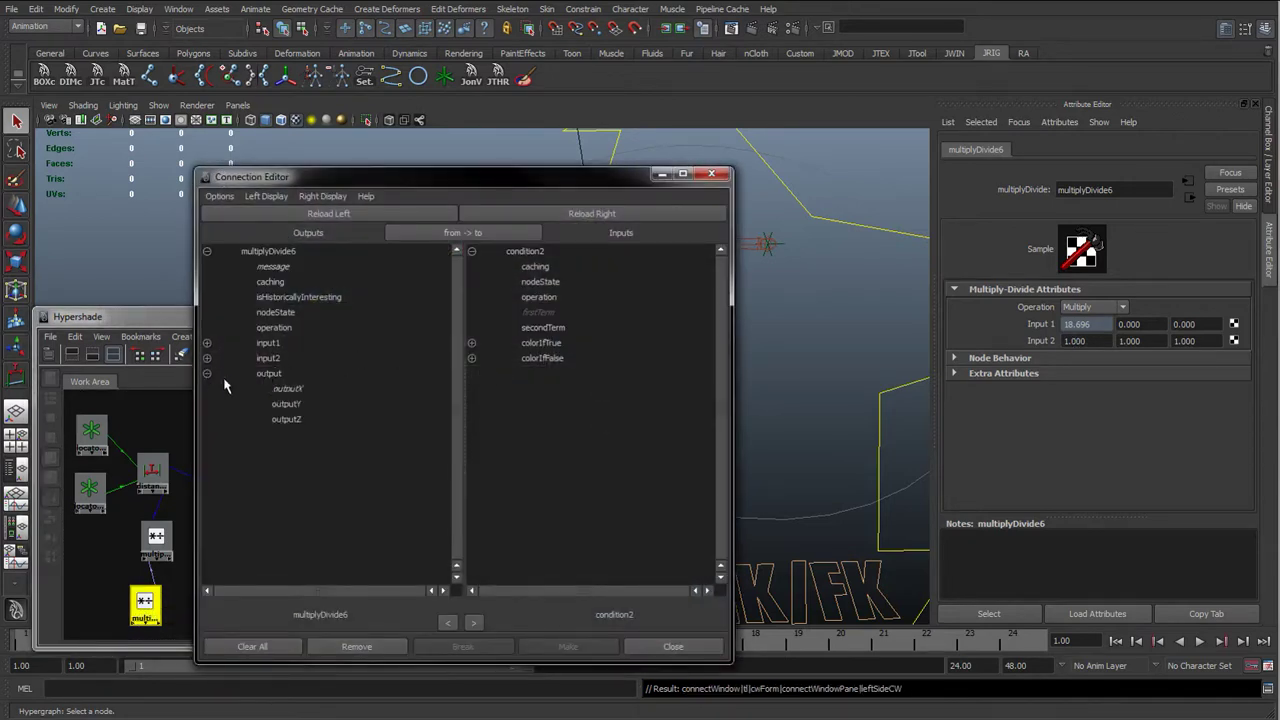
{"action": "left_click", "coordinate": [280, 390]}
{"action": "left_click", "coordinate": [561, 328]}
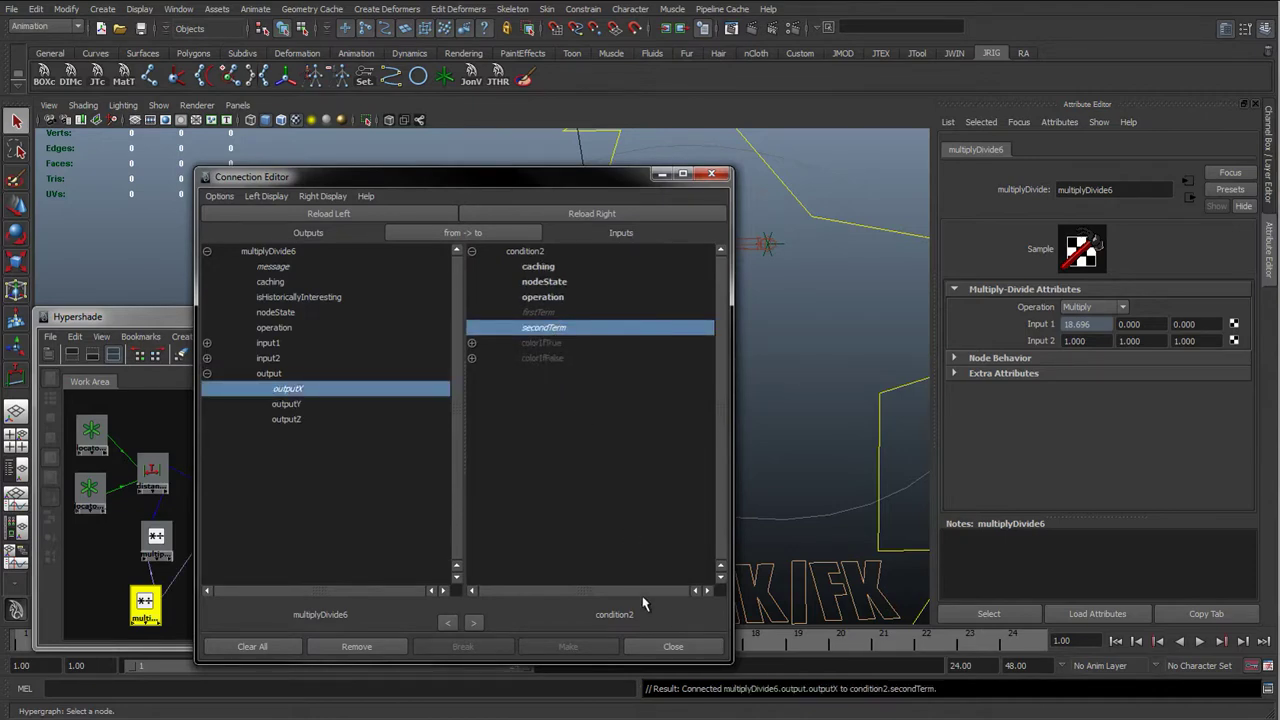
{"action": "left_click", "coordinate": [673, 646]}
Step: Check condition2's Color If False values and spread multiplyDivide5 and multiplyDivide6 apart in the work area
{"action": "left_click_drag", "start_coordinate": [156, 540], "coordinate": [167, 538]}
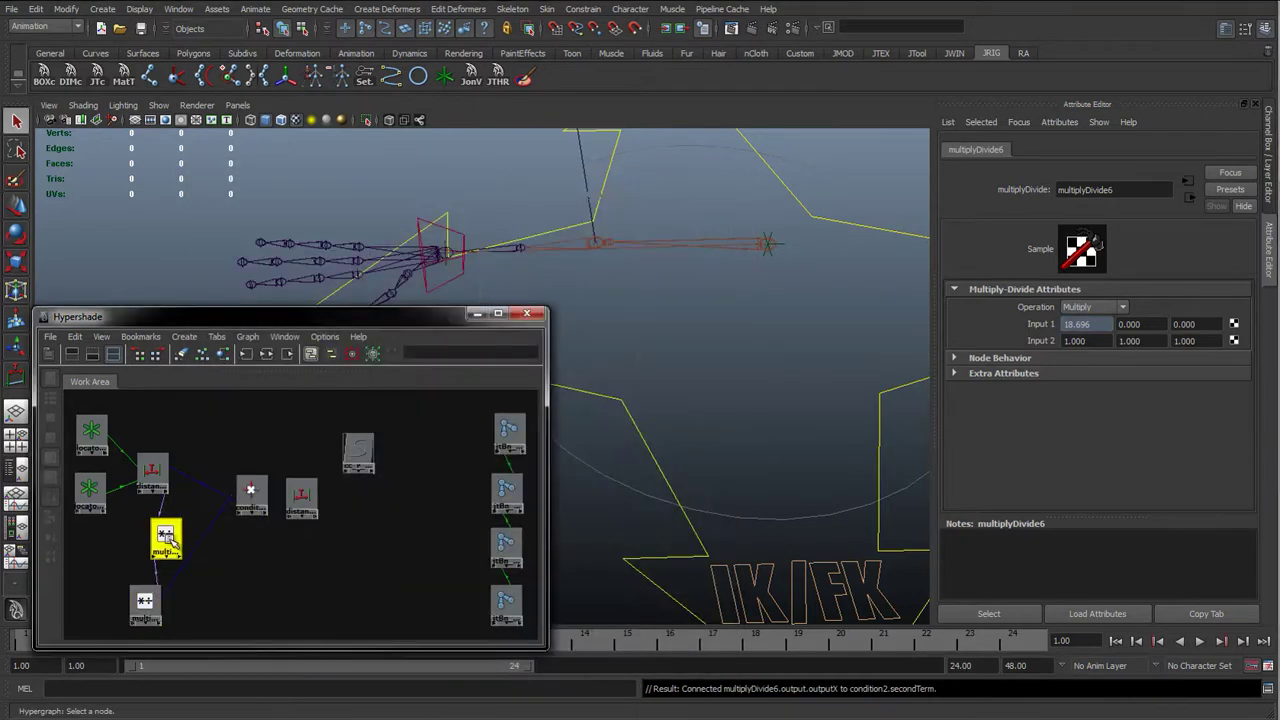
{"action": "left_click", "coordinate": [252, 500]}
{"action": "double_click", "coordinate": [1083, 374]}
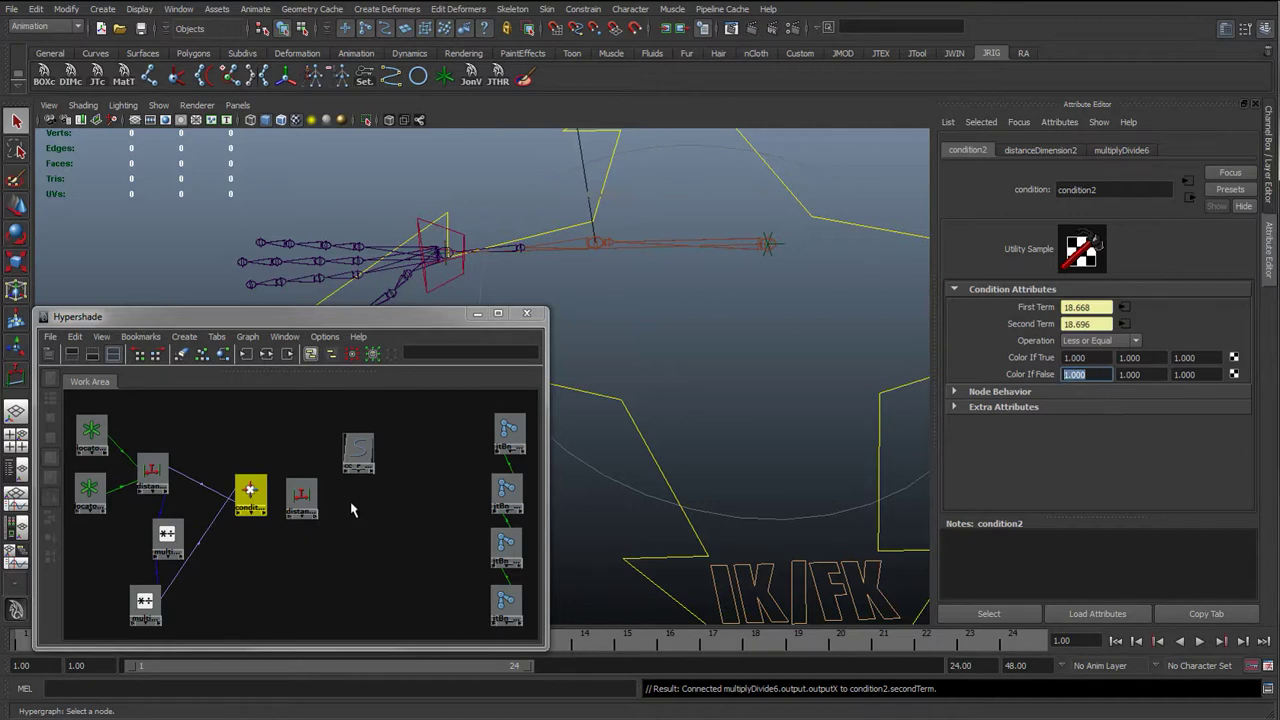
{"action": "left_click_drag", "start_coordinate": [162, 530], "coordinate": [190, 527]}
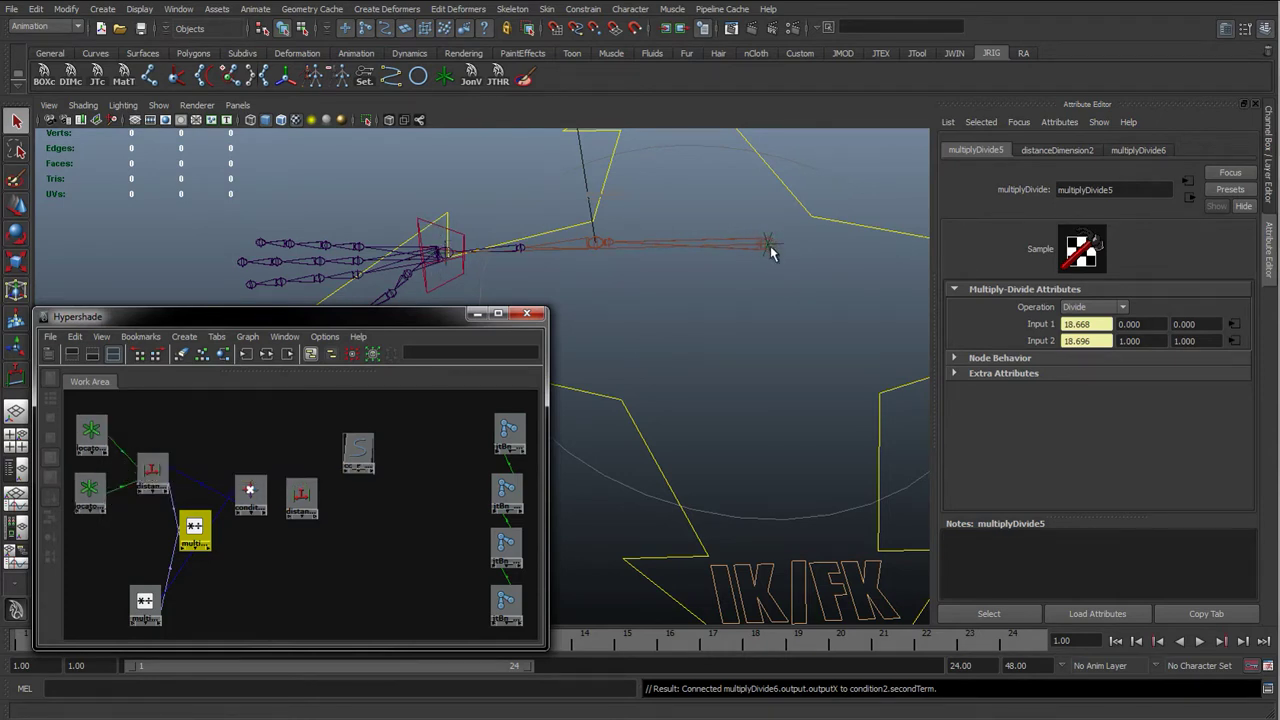
{"action": "left_click_drag", "start_coordinate": [140, 598], "coordinate": [116, 598]}
{"action": "left_click_drag", "start_coordinate": [195, 527], "coordinate": [176, 537]}
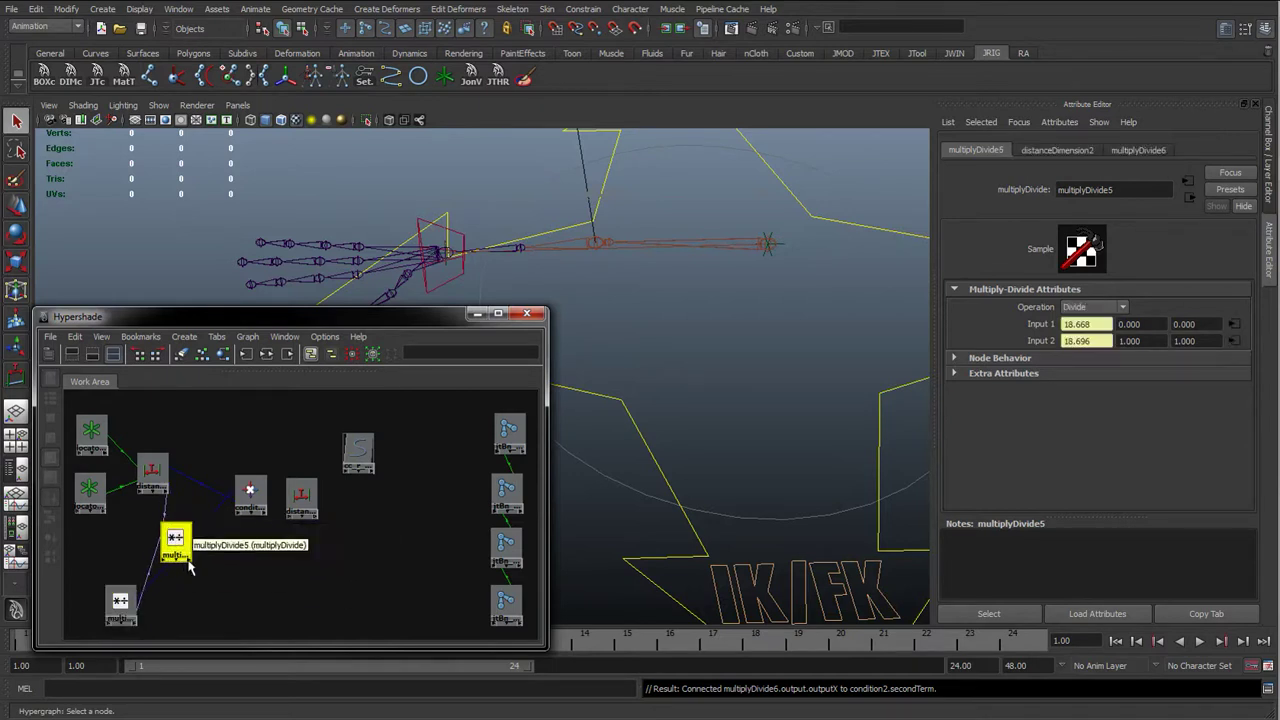
Step: Connect outputX of multiplyDivide5 to colorIfFalseR, colorIfFalseG and colorIfFalseB of condition2, and check the node's attributes
{"action": "middle_click_drag", "start_coordinate": [250, 495], "coordinate": [252, 500]}
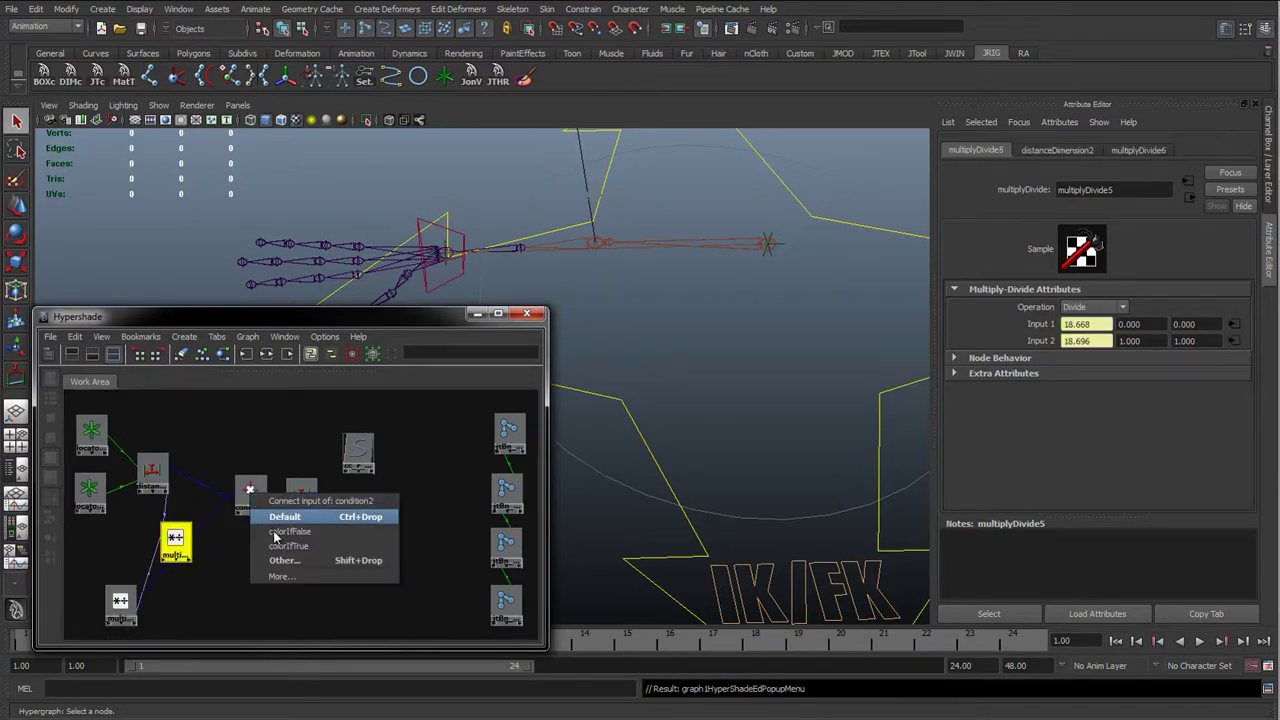
{"action": "left_click", "coordinate": [286, 560]}
{"action": "left_click", "coordinate": [207, 374]}
{"action": "left_click", "coordinate": [305, 389]}
{"action": "left_click", "coordinate": [471, 358]}
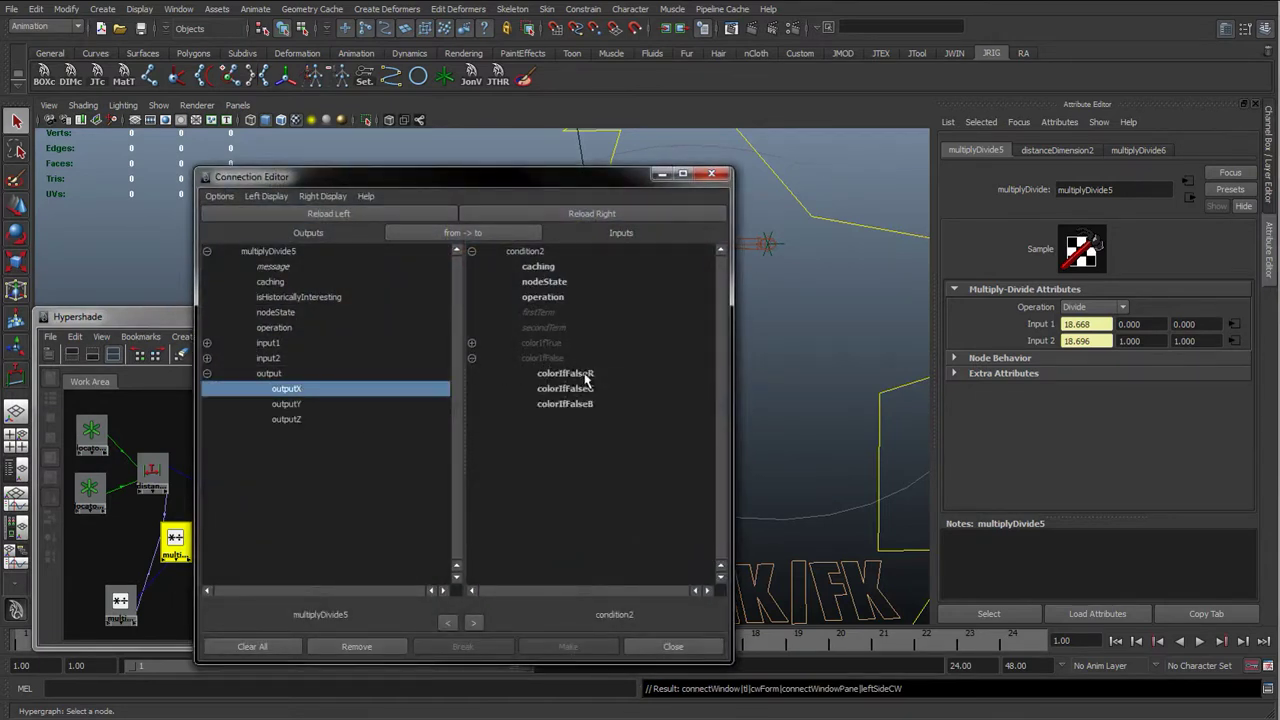
{"action": "left_click_drag", "start_coordinate": [586, 376], "coordinate": [580, 411]}
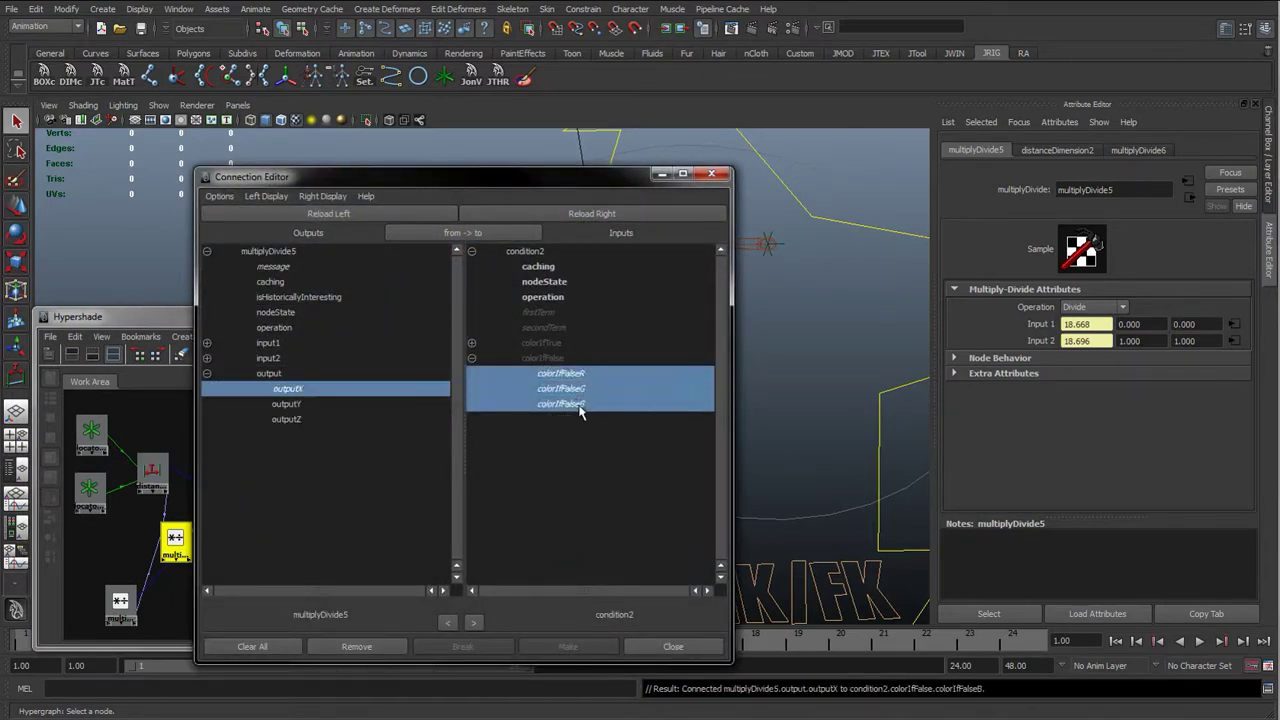
{"action": "left_click", "coordinate": [671, 648]}
{"action": "left_click", "coordinate": [248, 493]}
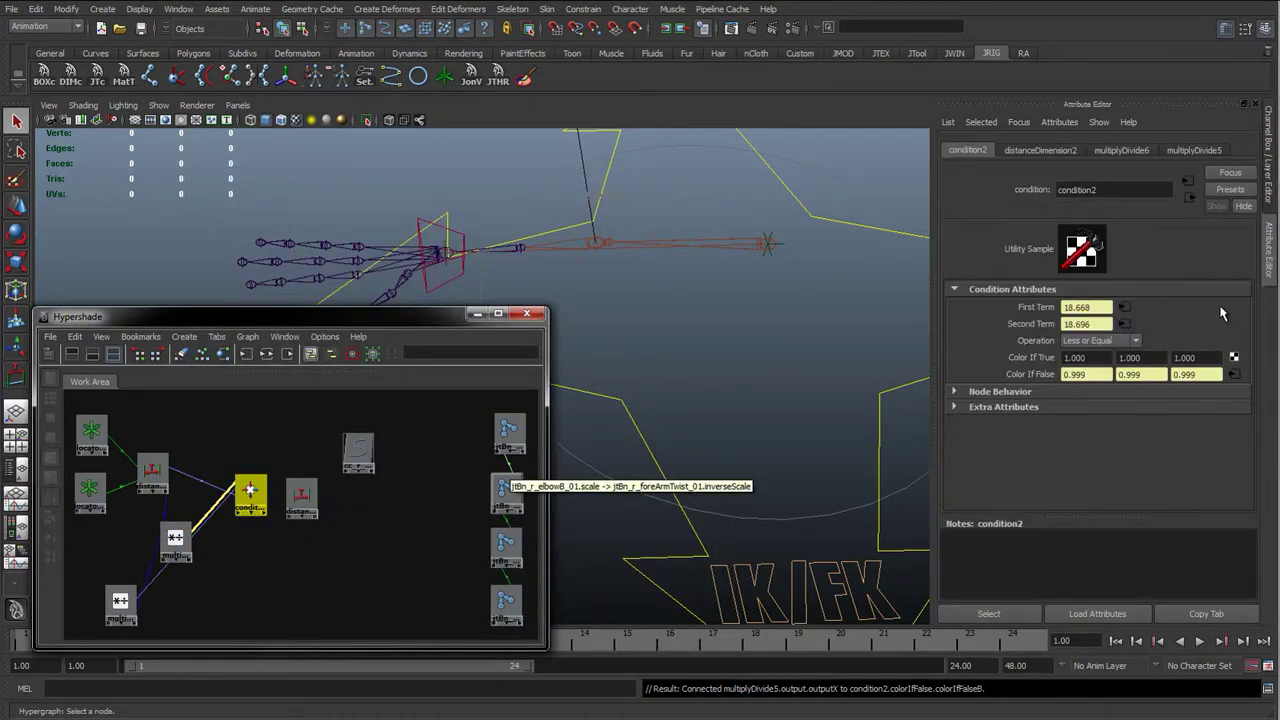
Step: Move the right wrist control cc_r_wrist_01 inward toward the shoulder to bend the arm, and check condition2's values
{"action": "left_click", "coordinate": [420, 250]}
{"action": "key", "text": "w"}
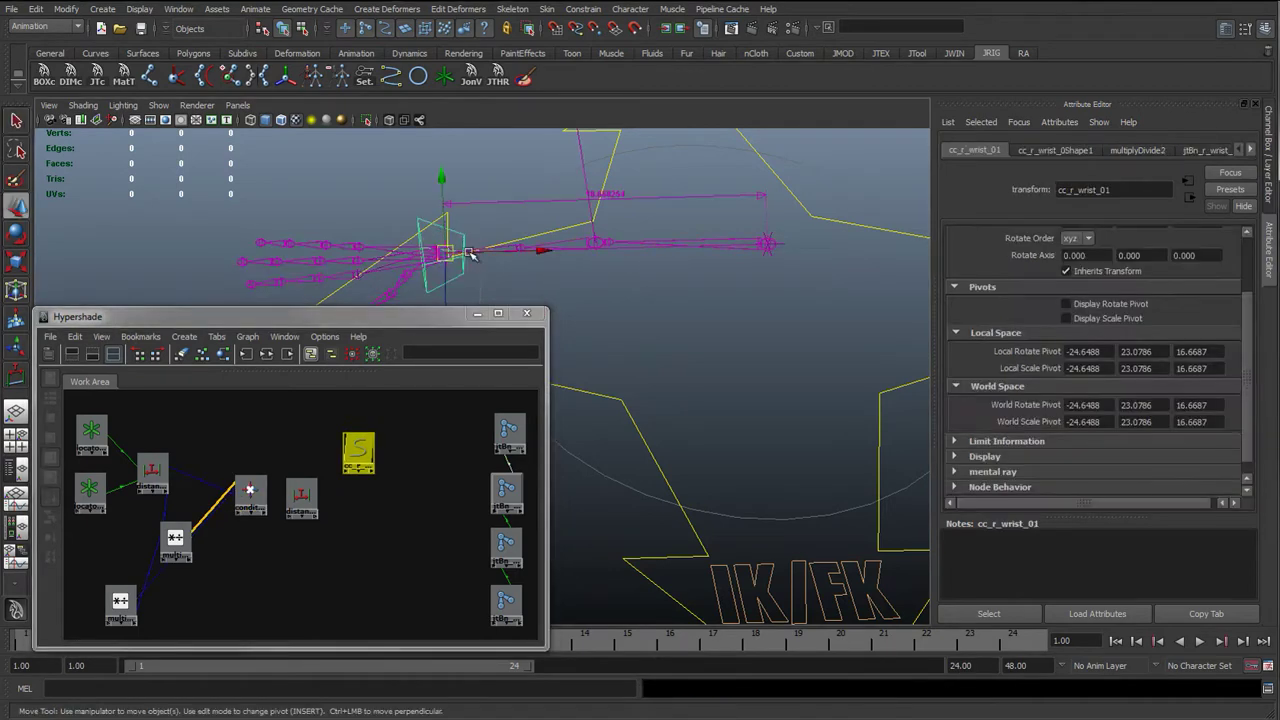
{"action": "left_click_drag", "start_coordinate": [551, 252], "coordinate": [666, 251]}
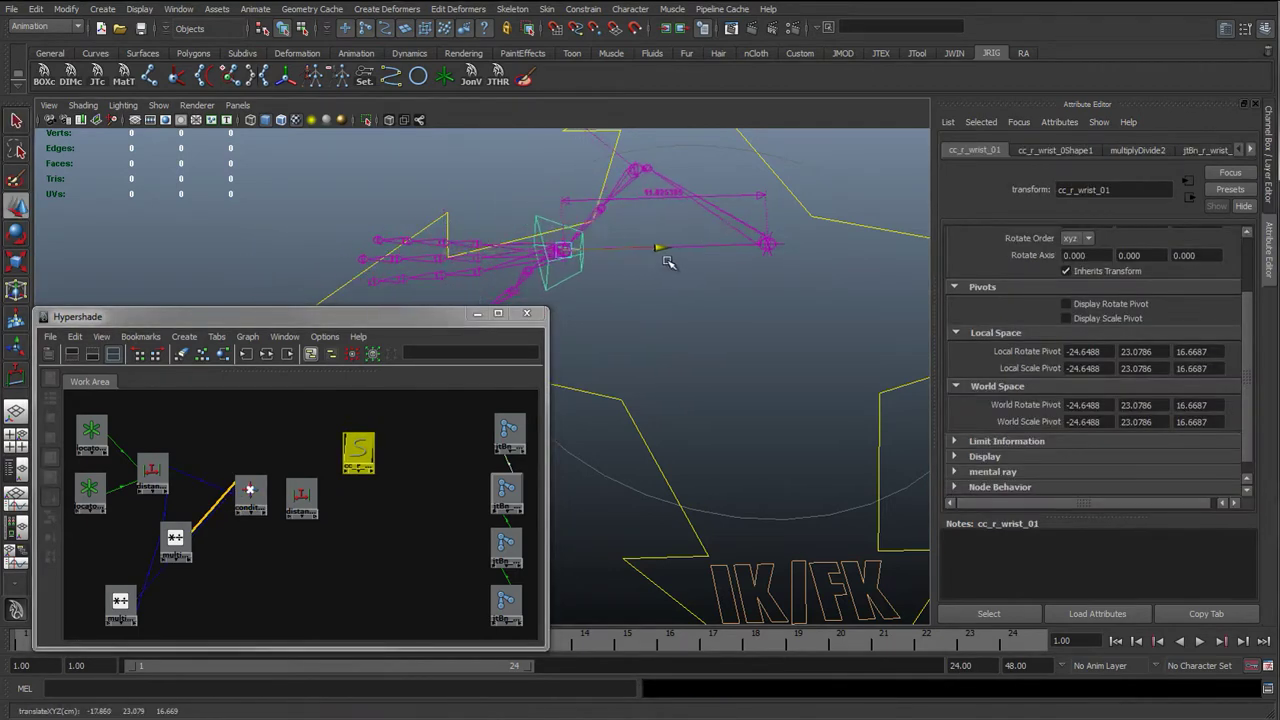
{"action": "left_click", "coordinate": [301, 497]}
{"action": "left_click", "coordinate": [250, 490]}
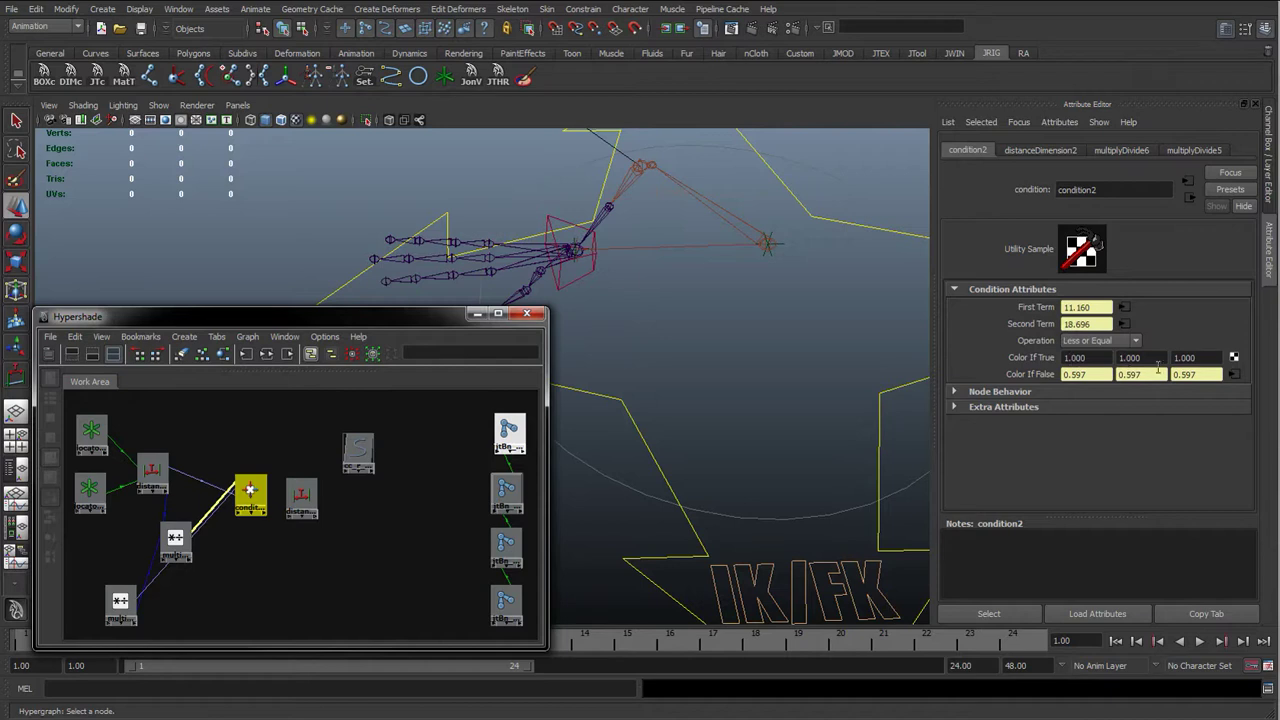
Step: Move the right wrist control outward past the fingertips to about -42.8 in world X, and compare condition2's terms and Color If False
{"action": "left_click", "coordinate": [598, 270]}
{"action": "left_click_drag", "start_coordinate": [660, 250], "coordinate": [195, 262]}
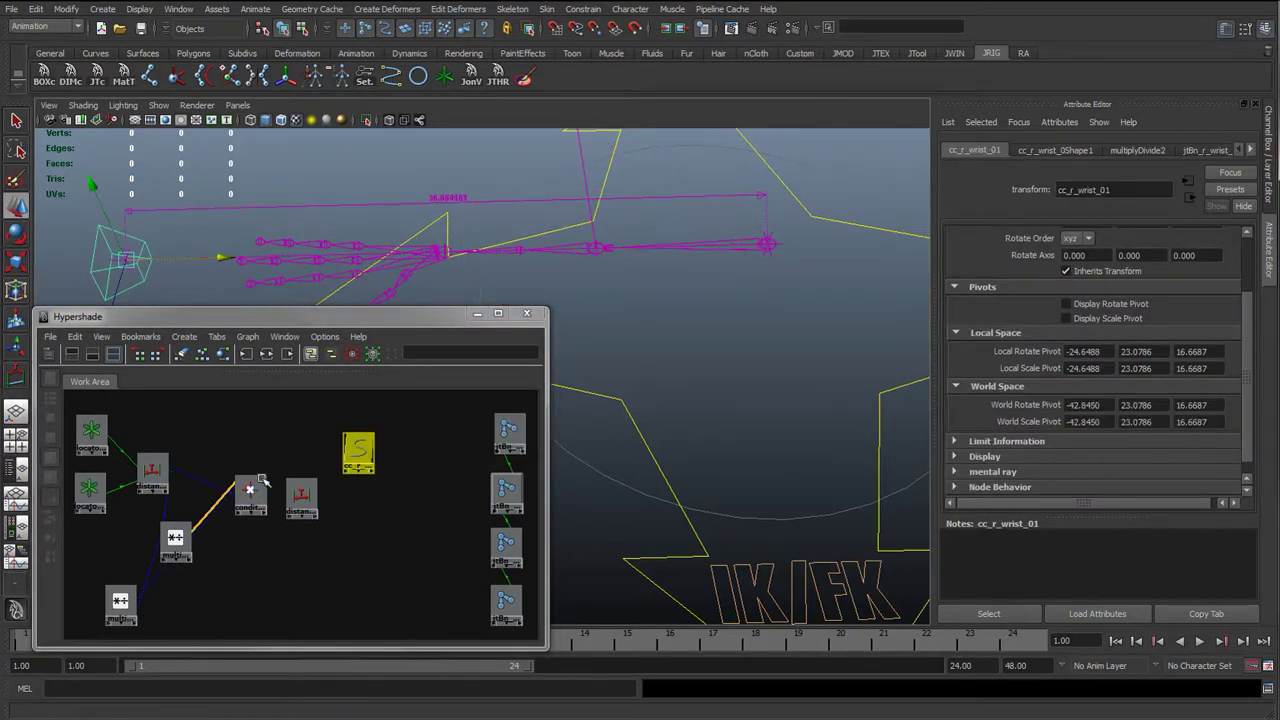
{"action": "left_click", "coordinate": [250, 490]}
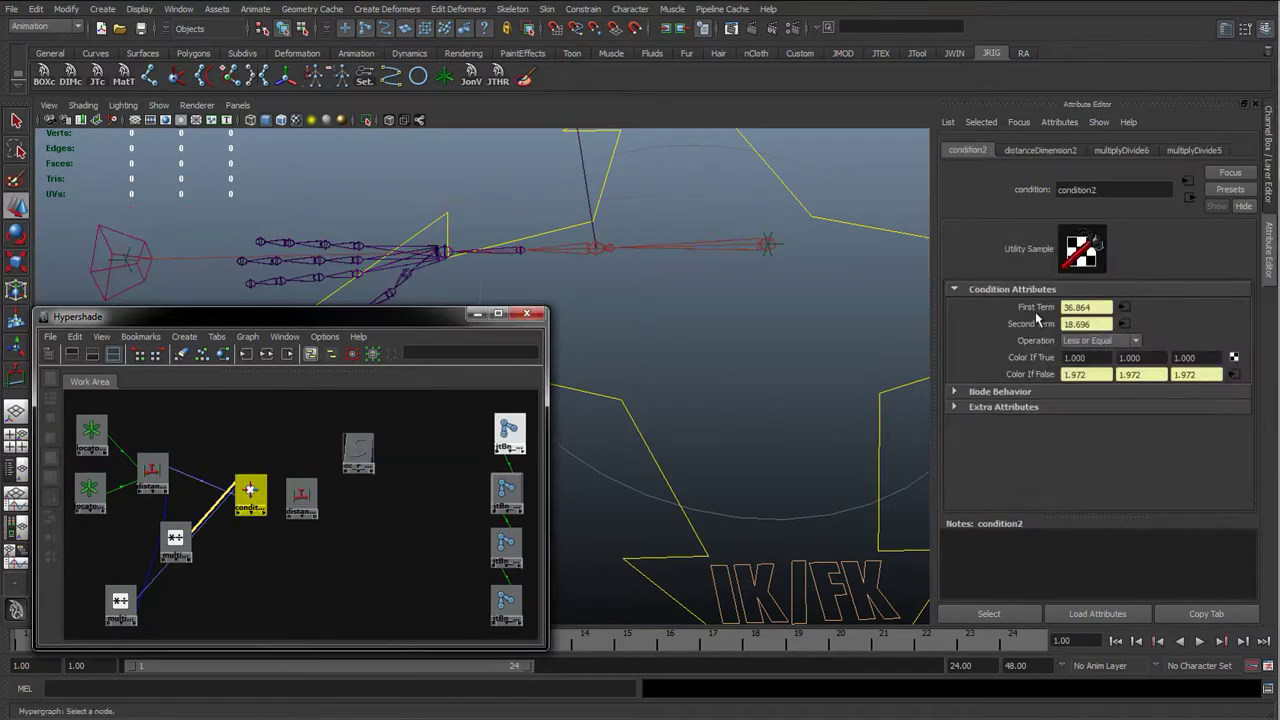
{"action": "left_click_drag", "start_coordinate": [1066, 309], "coordinate": [1093, 327]}
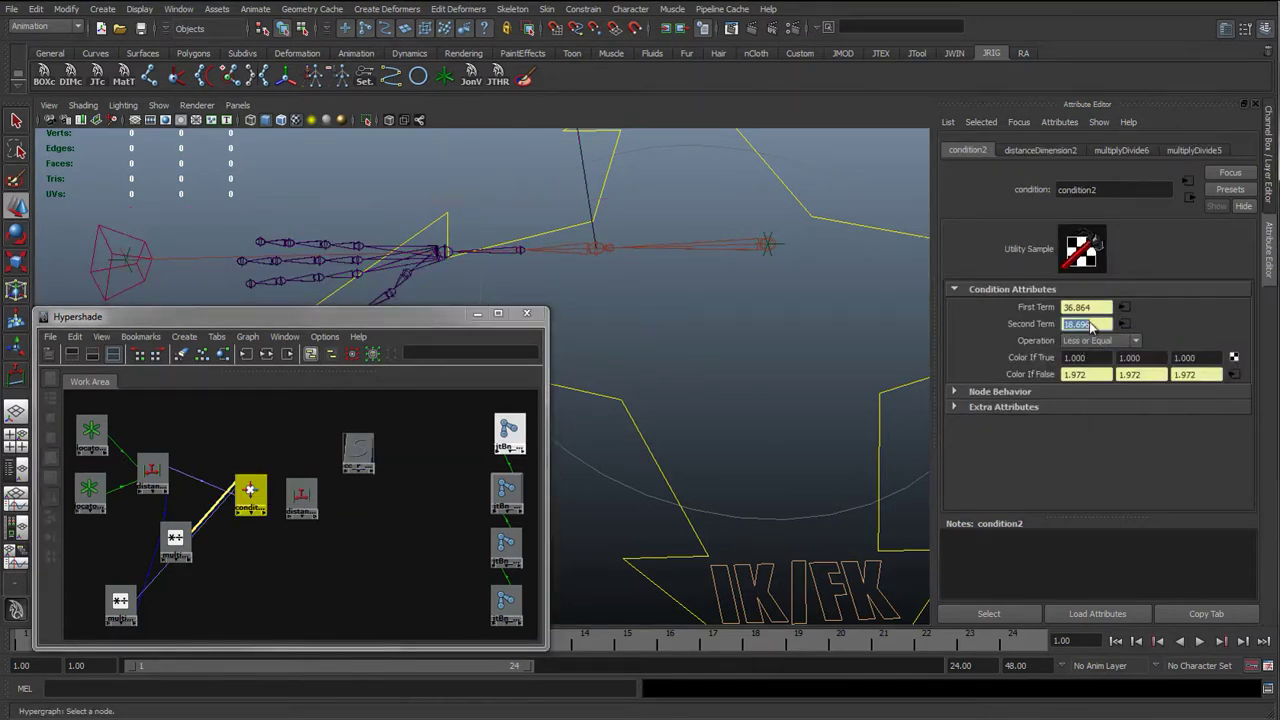
{"action": "left_click_drag", "start_coordinate": [1066, 373], "coordinate": [1097, 374]}
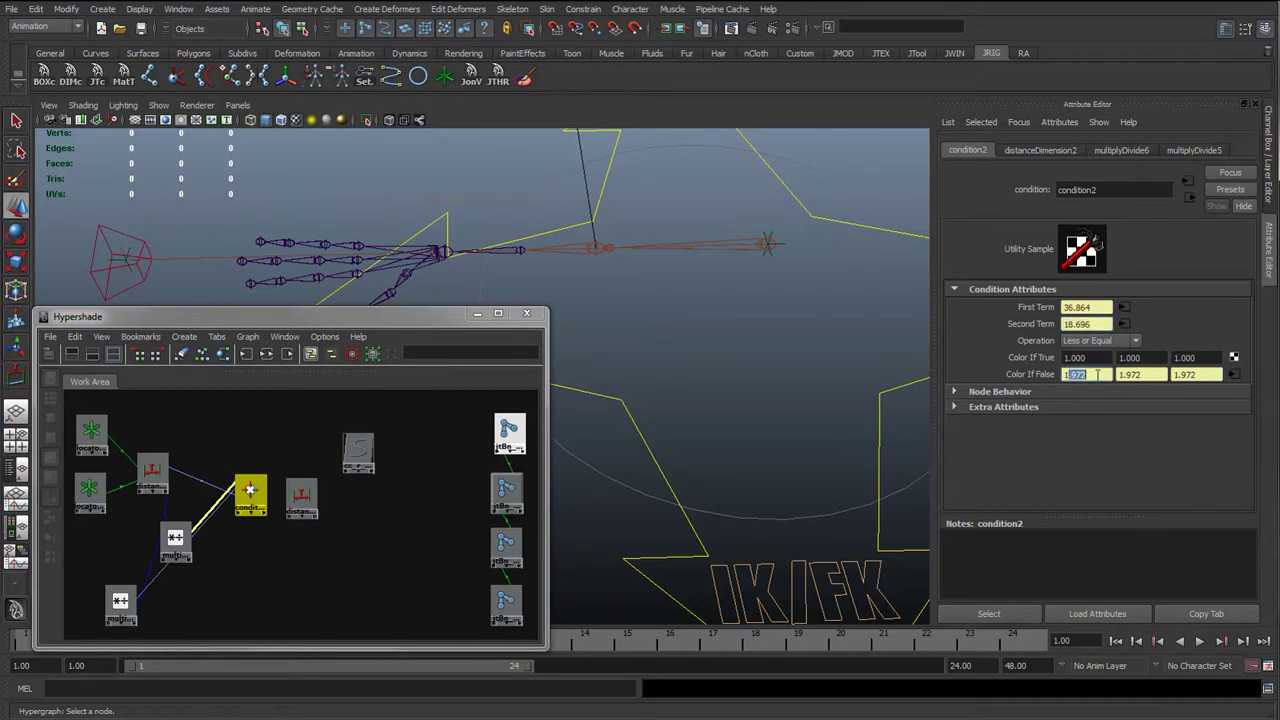
{"action": "double_click", "coordinate": [1063, 374]}
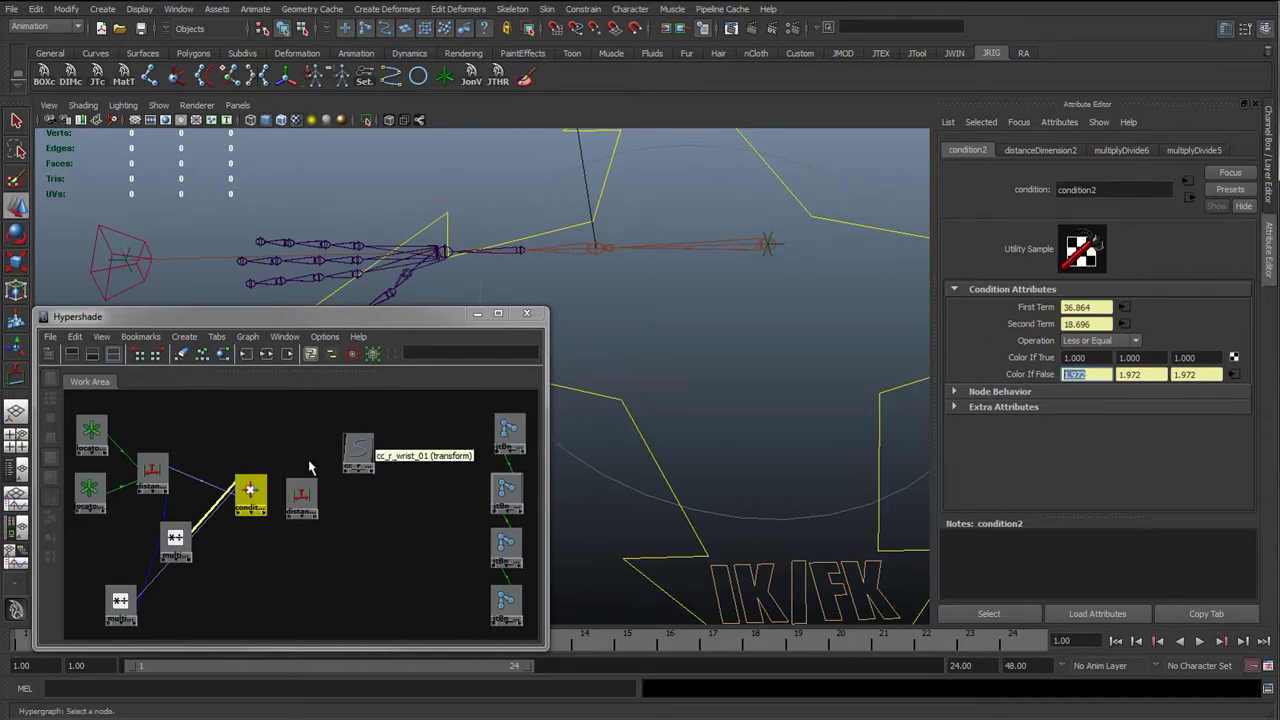
Step: Place the distanceDimension2 node above its shape node and create a Blend Colors utility node by filtering for "ble"
{"action": "left_click_drag", "start_coordinate": [252, 489], "coordinate": [45, 405]}
{"action": "left_click", "coordinate": [50, 353]}
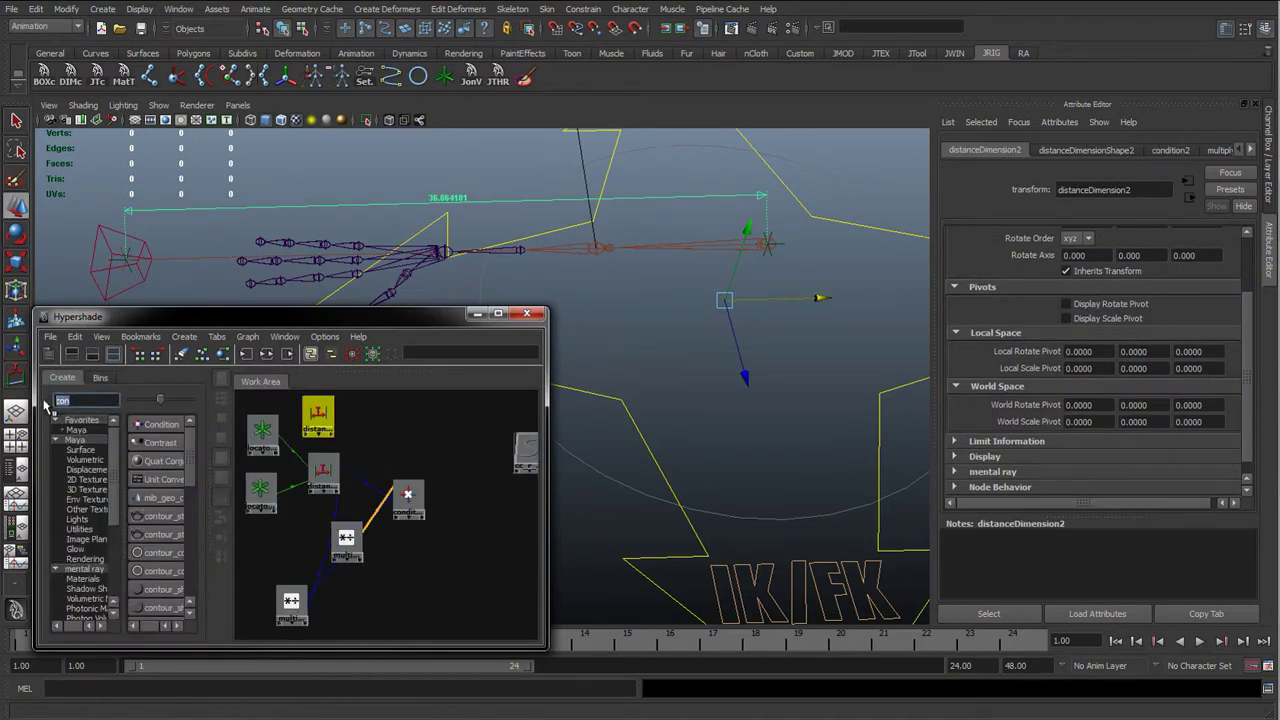
{"action": "type", "text": "ble"}
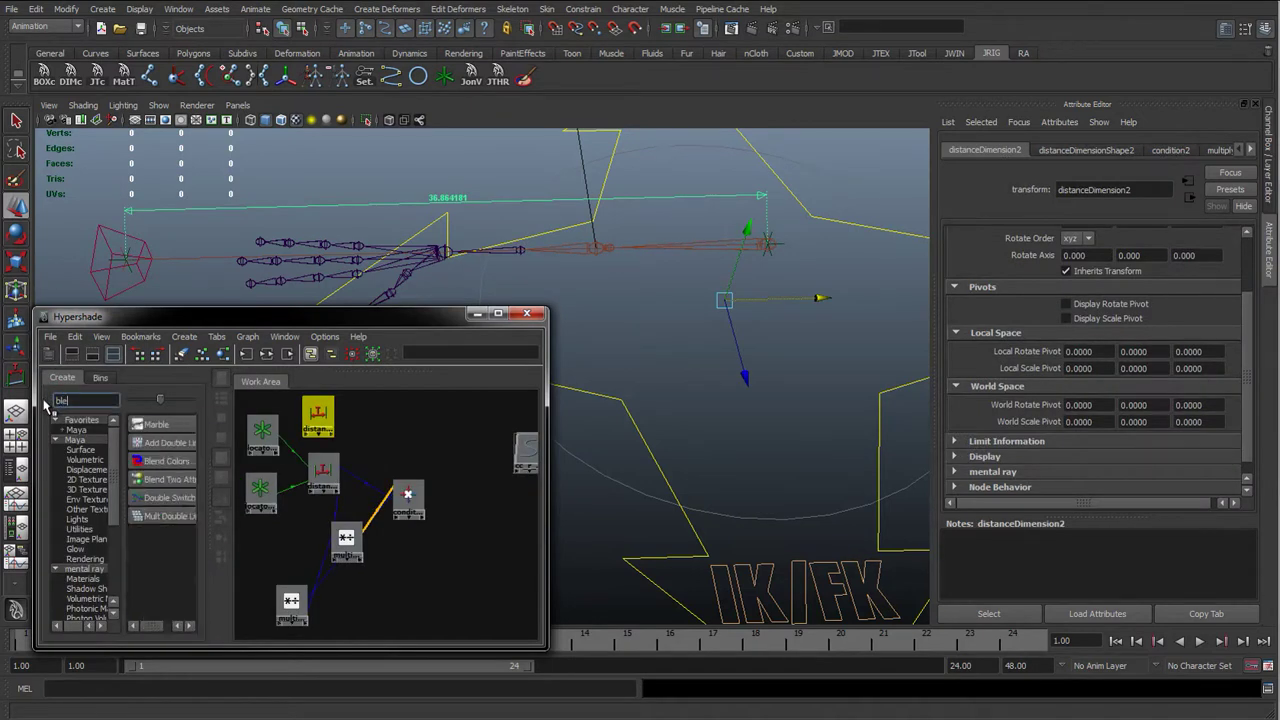
{"action": "left_click", "coordinate": [155, 462]}
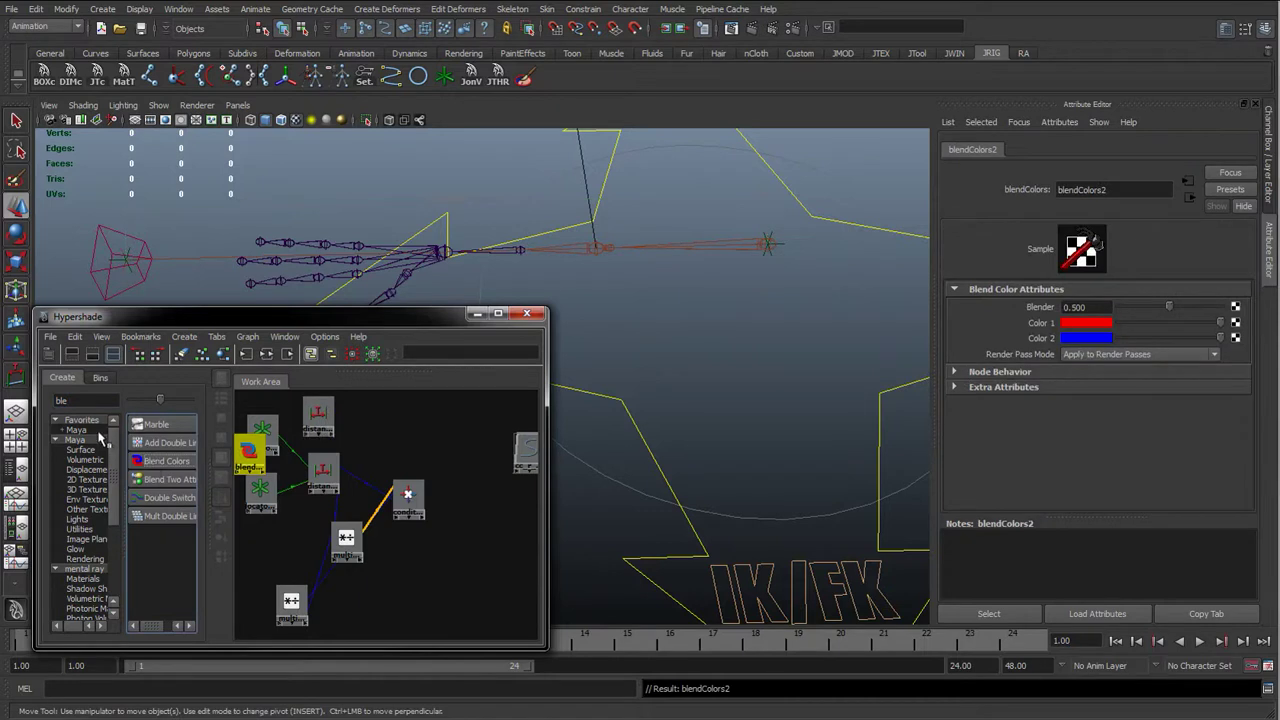
{"action": "left_click", "coordinate": [80, 529]}
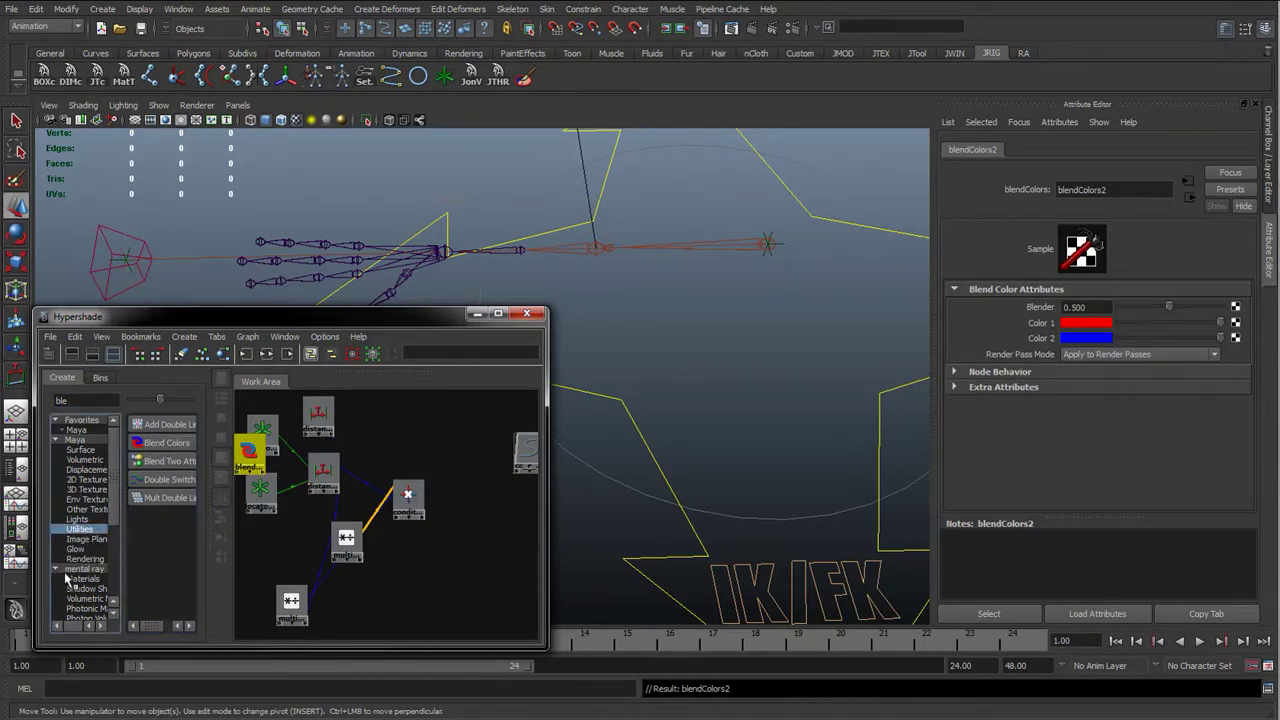
{"action": "left_click", "coordinate": [79, 530]}
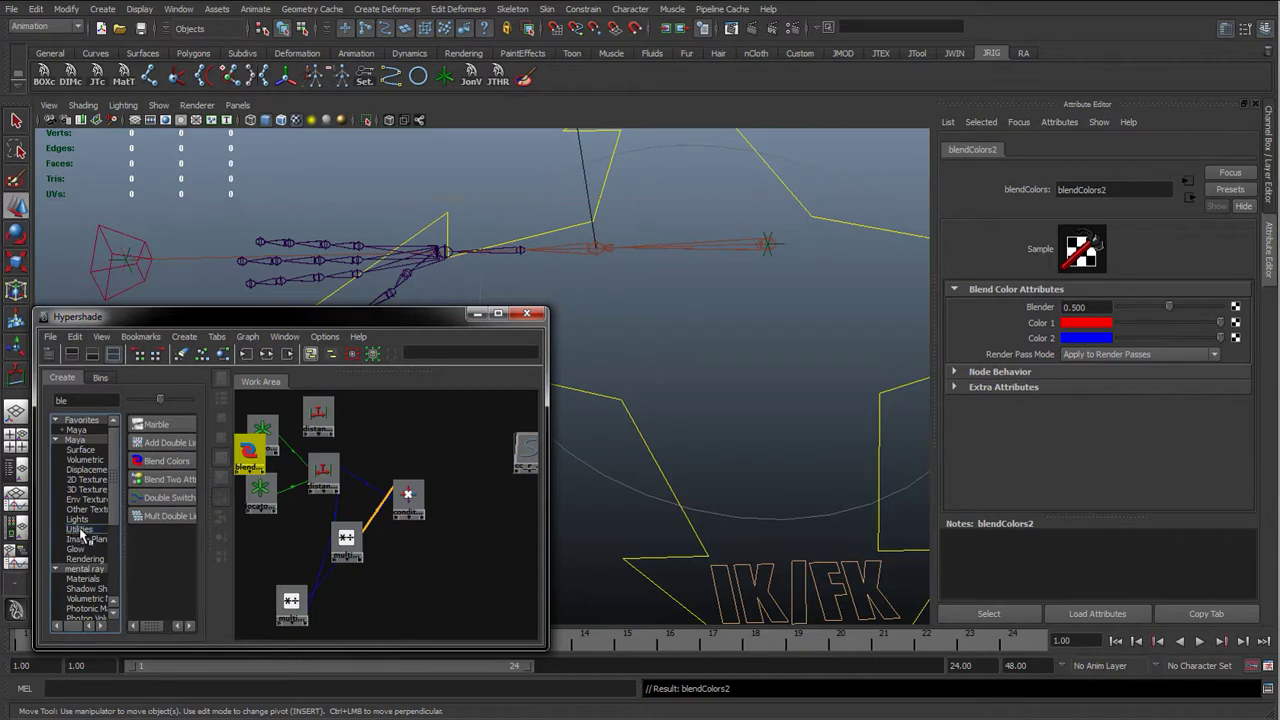
{"action": "double_click", "coordinate": [82, 398]}
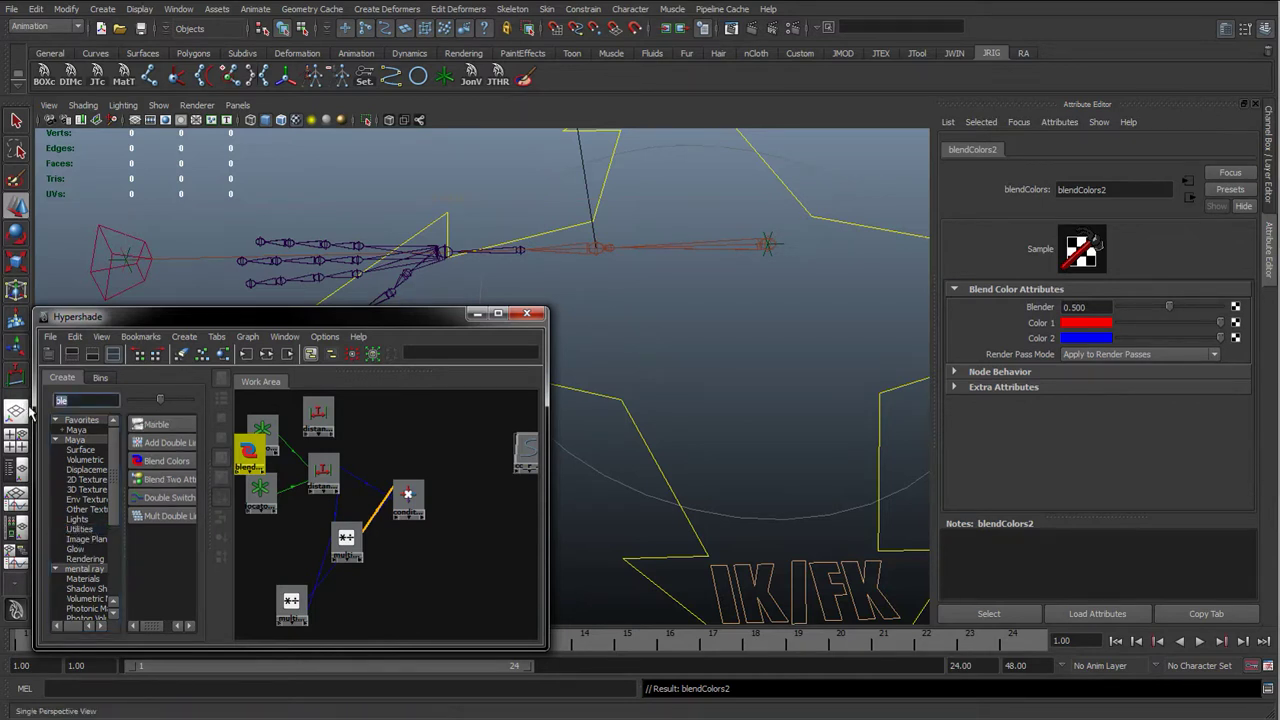
{"action": "left_click", "coordinate": [50, 353]}
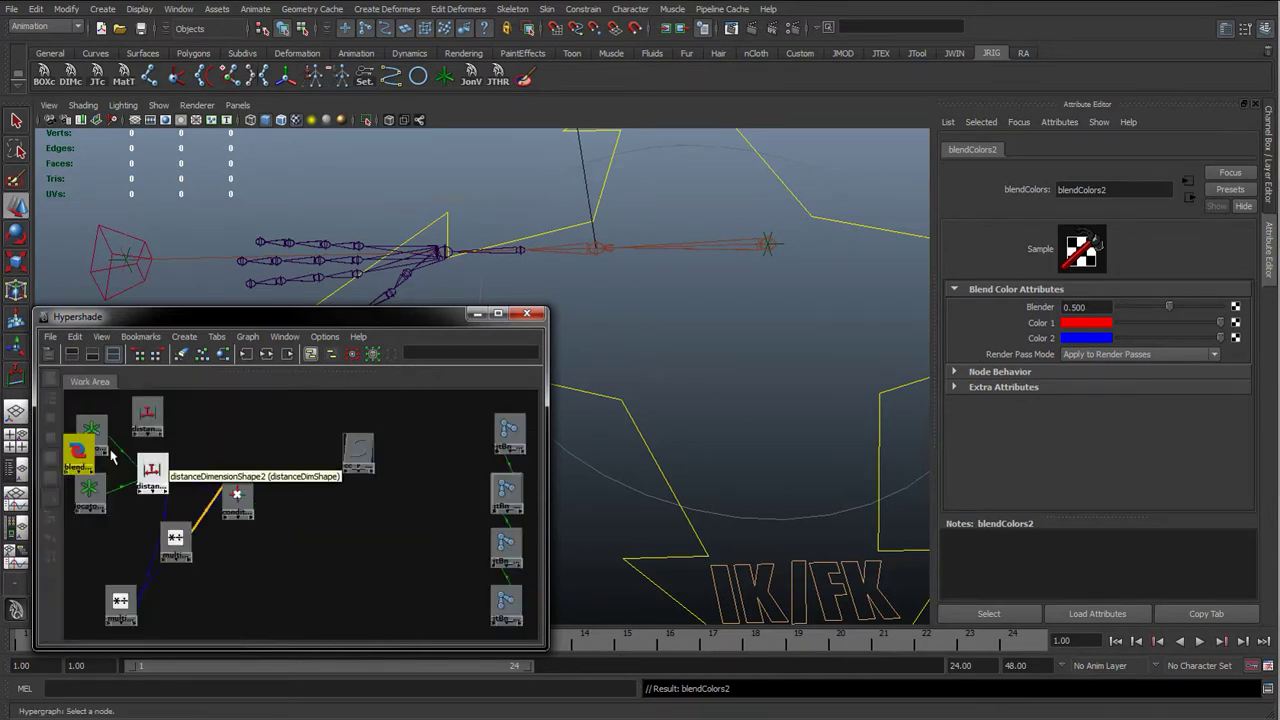
Step: Place the blendColors2 node just below the cc_r_wrist_01 node, between condition2 and the joint nodes
{"action": "left_click_drag", "start_coordinate": [78, 449], "coordinate": [321, 487]}
{"action": "left_click_drag", "start_coordinate": [353, 446], "coordinate": [347, 432]}
{"action": "left_click_drag", "start_coordinate": [323, 485], "coordinate": [344, 495]}
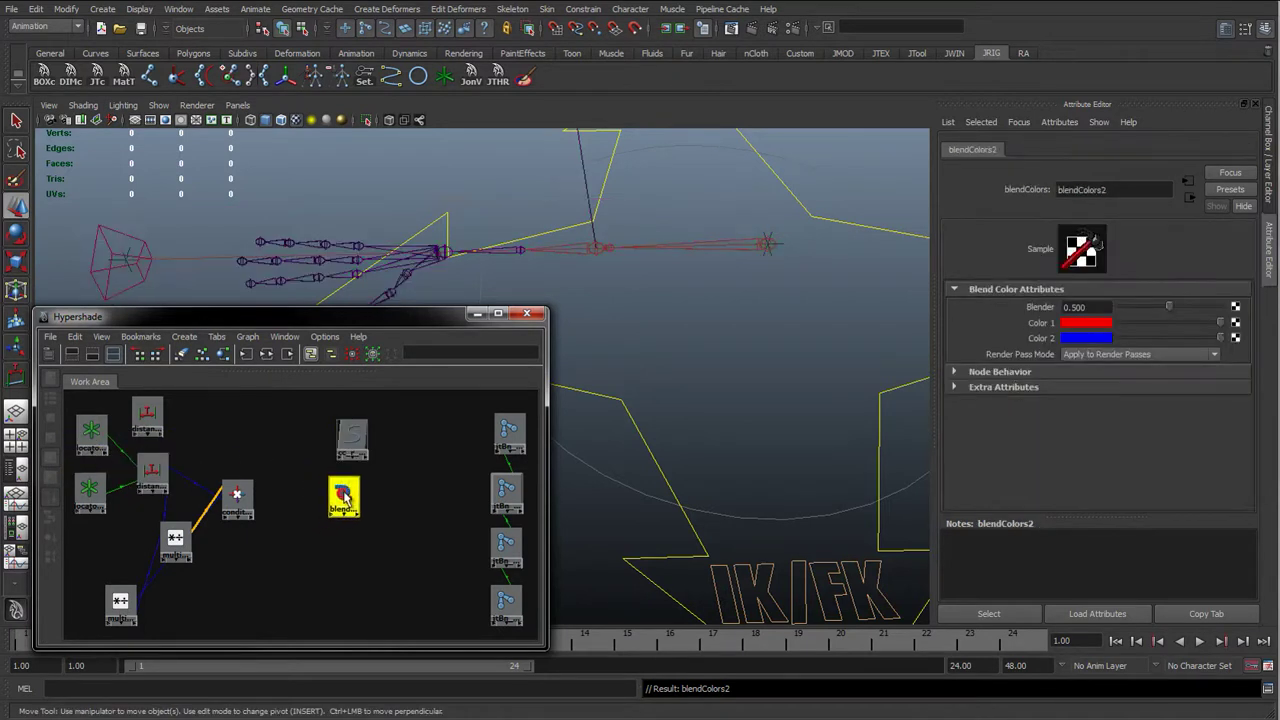
{"action": "left_click", "coordinate": [350, 437]}
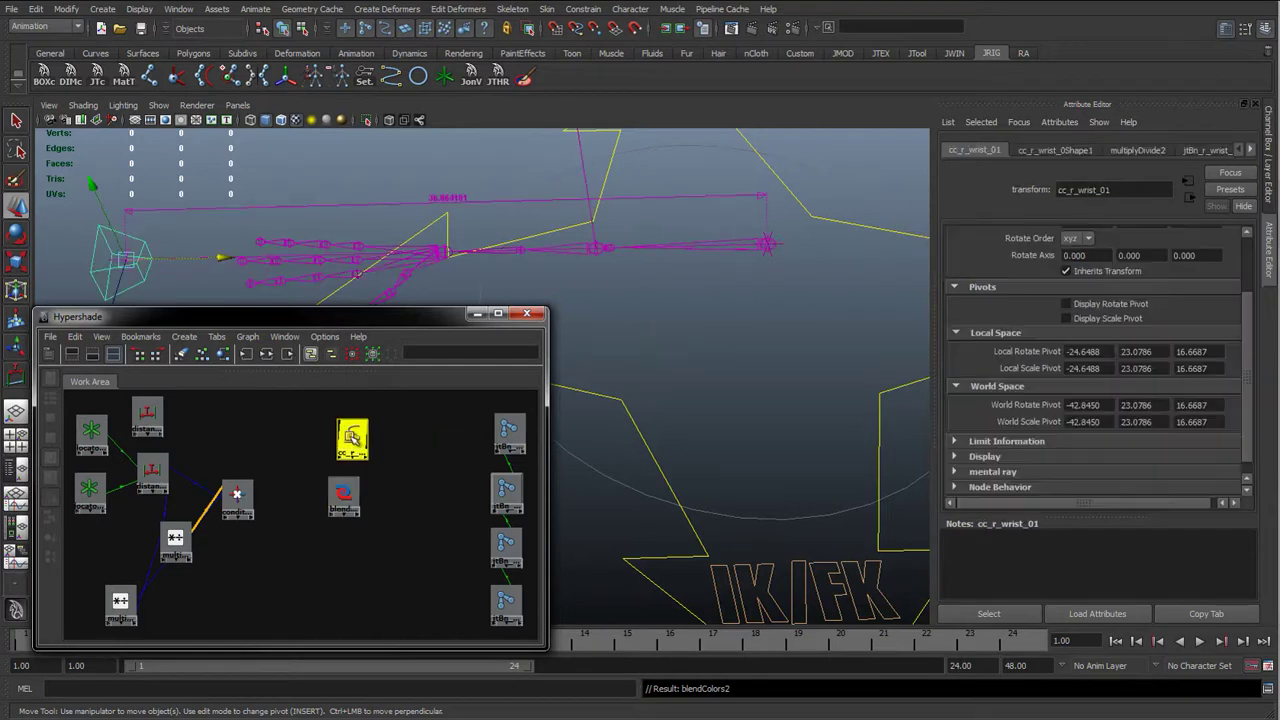
{"action": "left_click_drag", "start_coordinate": [352, 437], "coordinate": [336, 437]}
Step: Add a keyable float attribute named stretch to cc_r_wrist_01 with minimum 0, maximum 1 and default 0
{"action": "left_click", "coordinate": [1269, 186]}
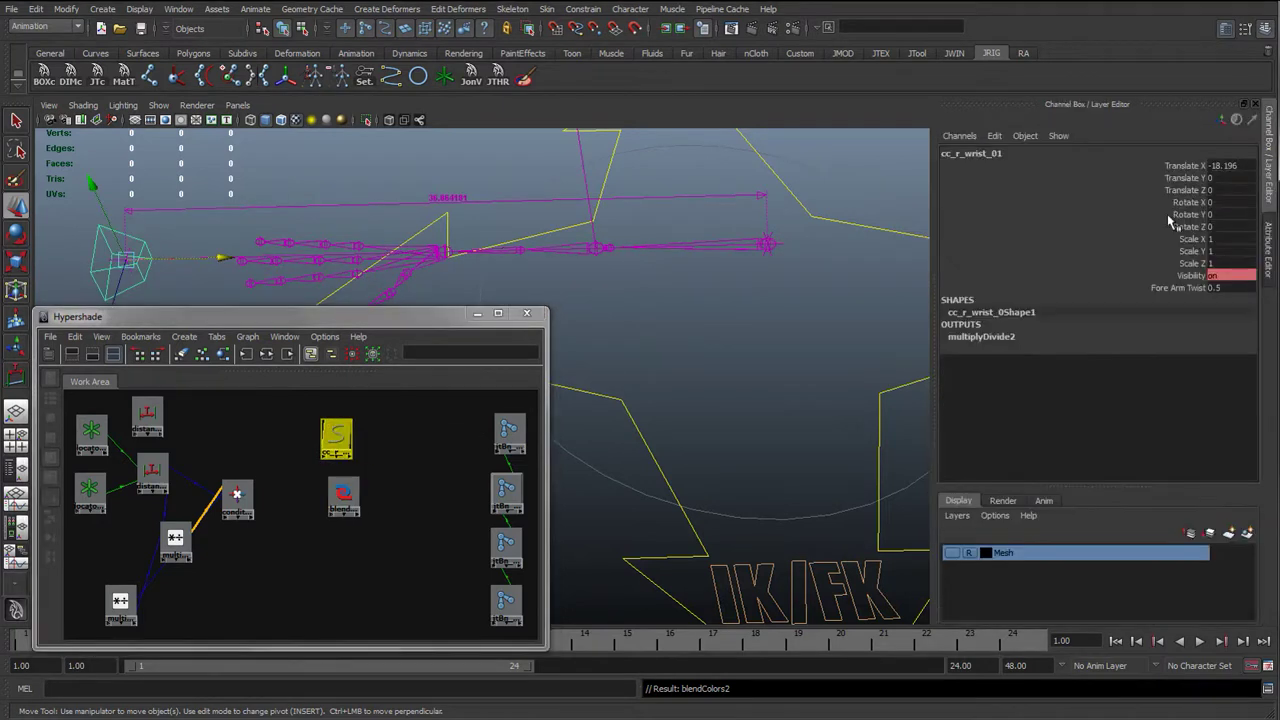
{"action": "left_click", "coordinate": [995, 137]}
{"action": "left_click", "coordinate": [1040, 258]}
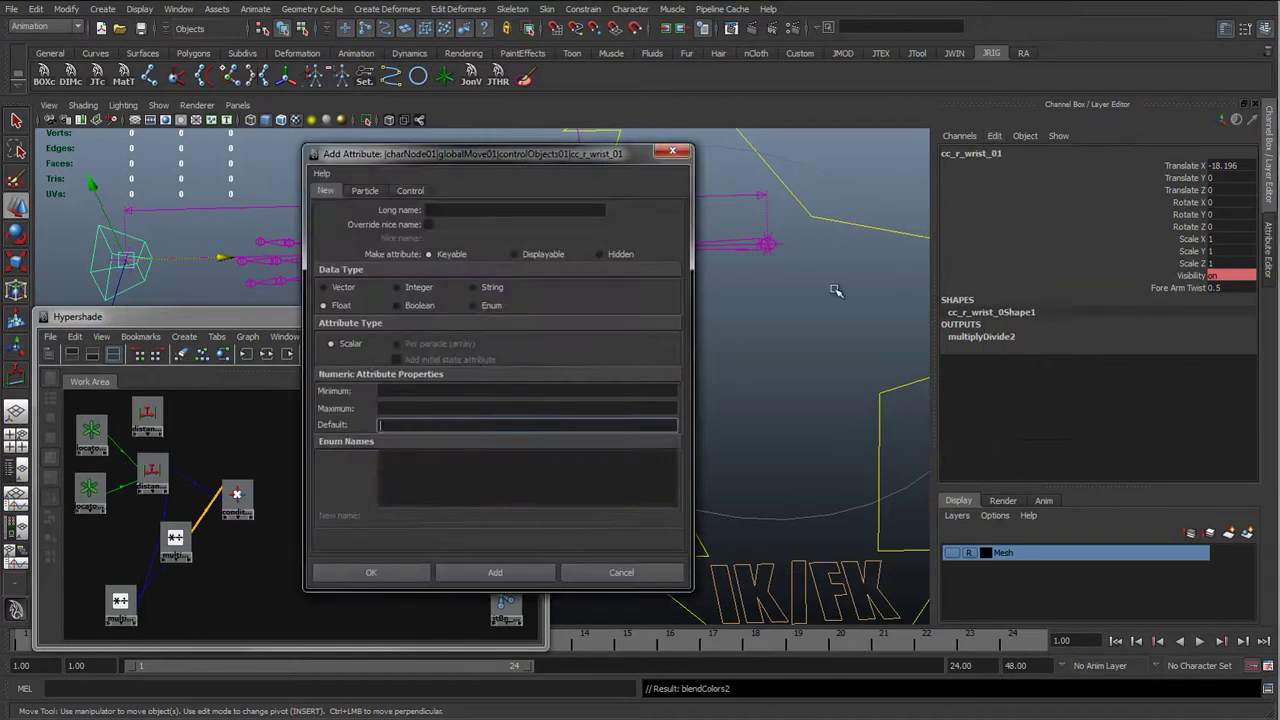
{"action": "left_click", "coordinate": [452, 212]}
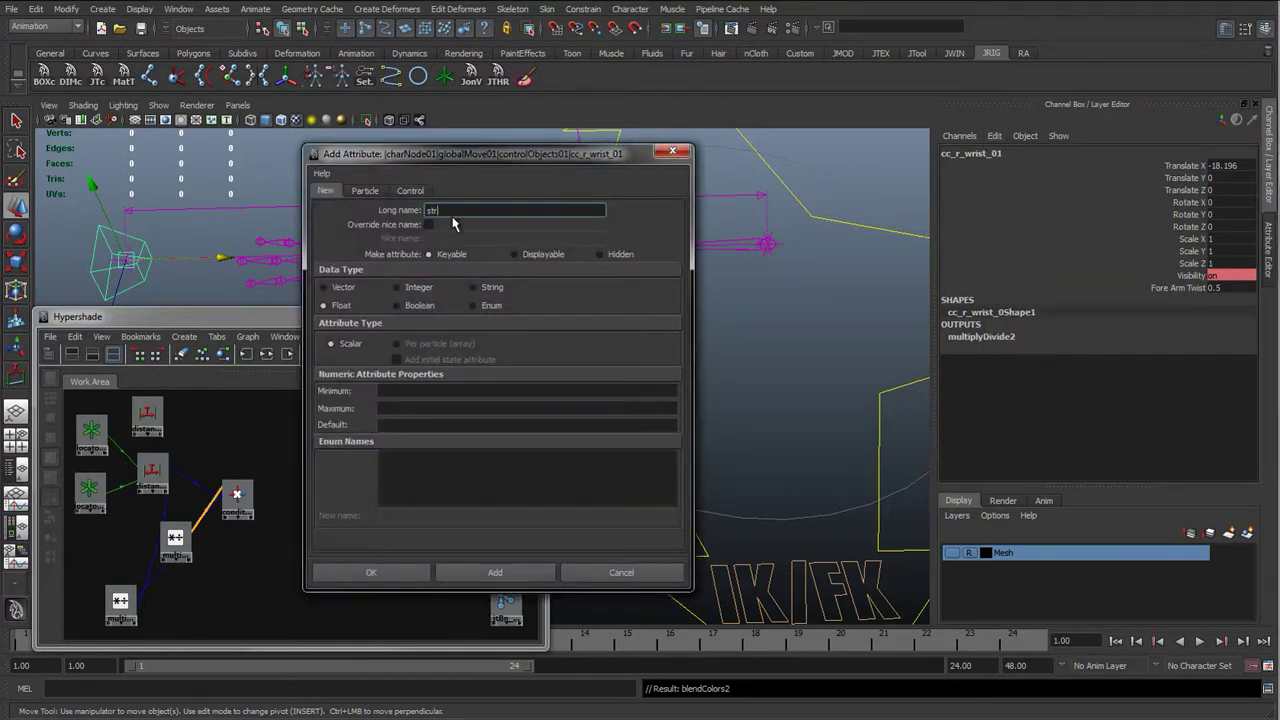
{"action": "left_click", "coordinate": [406, 390]}
{"action": "type", "text": "0"}
{"action": "left_click", "coordinate": [404, 410]}
{"action": "type", "text": "1"}
{"action": "left_click", "coordinate": [403, 425]}
{"action": "type", "text": "0"}
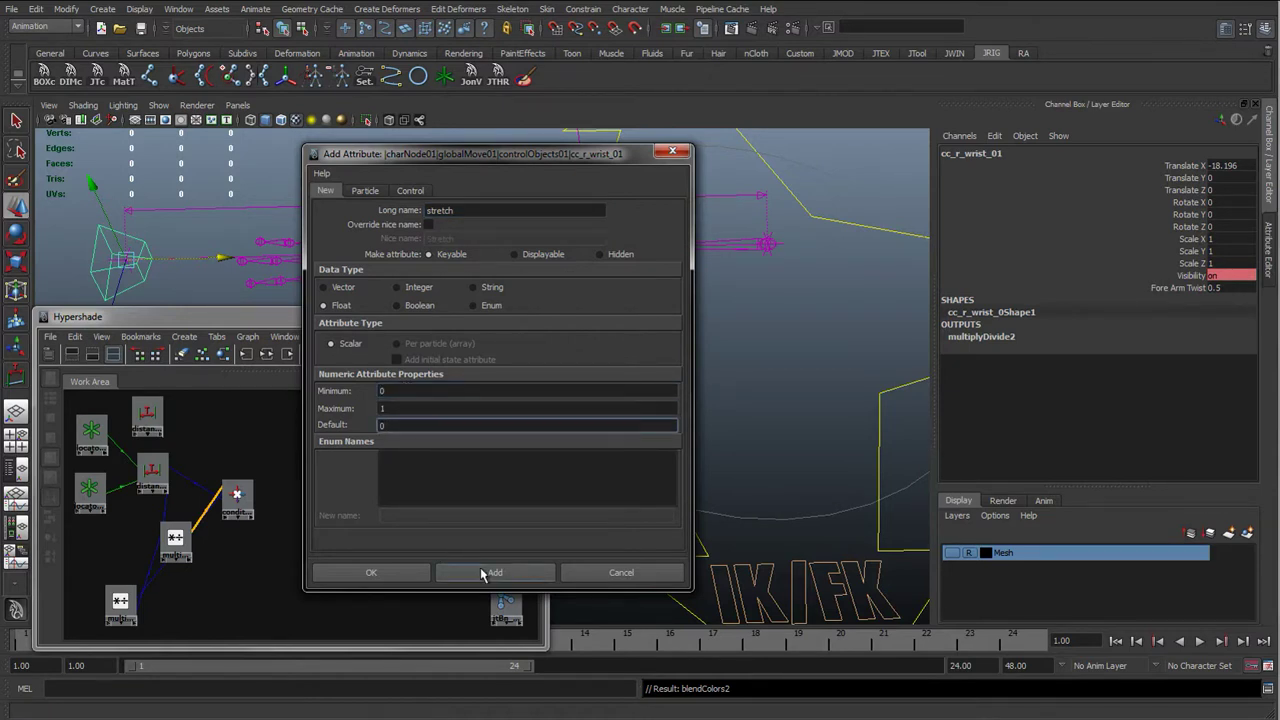
{"action": "left_click", "coordinate": [488, 573]}
{"action": "left_click", "coordinate": [588, 580]}
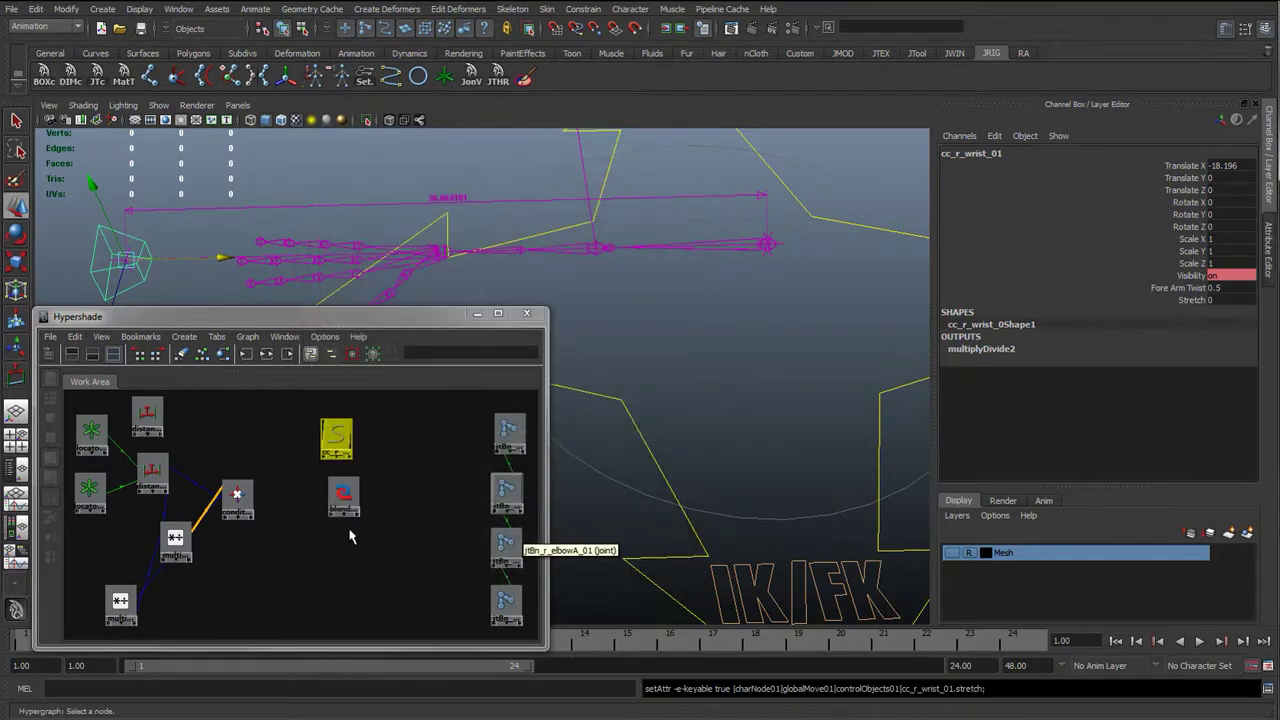
Step: Connect the stretch attribute of cc_r_wrist_01 to the blender input of blendColors2
{"action": "left_click", "coordinate": [333, 497]}
{"action": "left_click", "coordinate": [337, 443]}
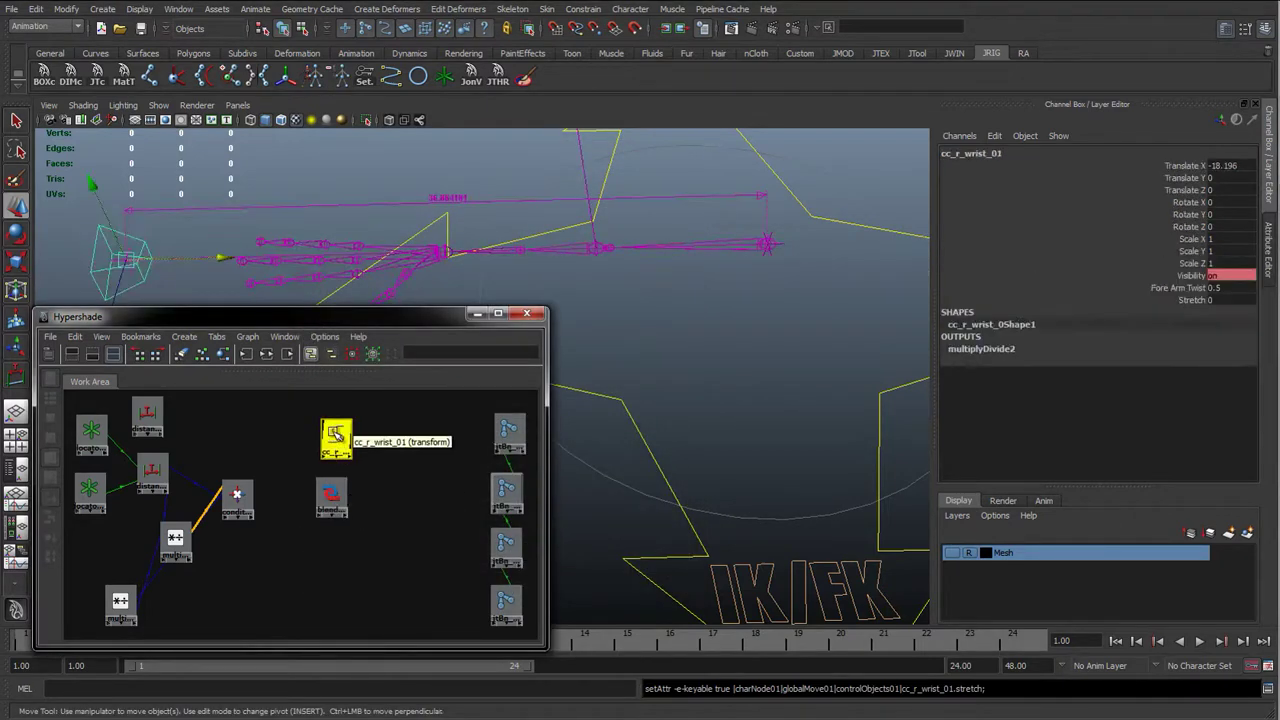
{"action": "left_click", "coordinate": [336, 437]}
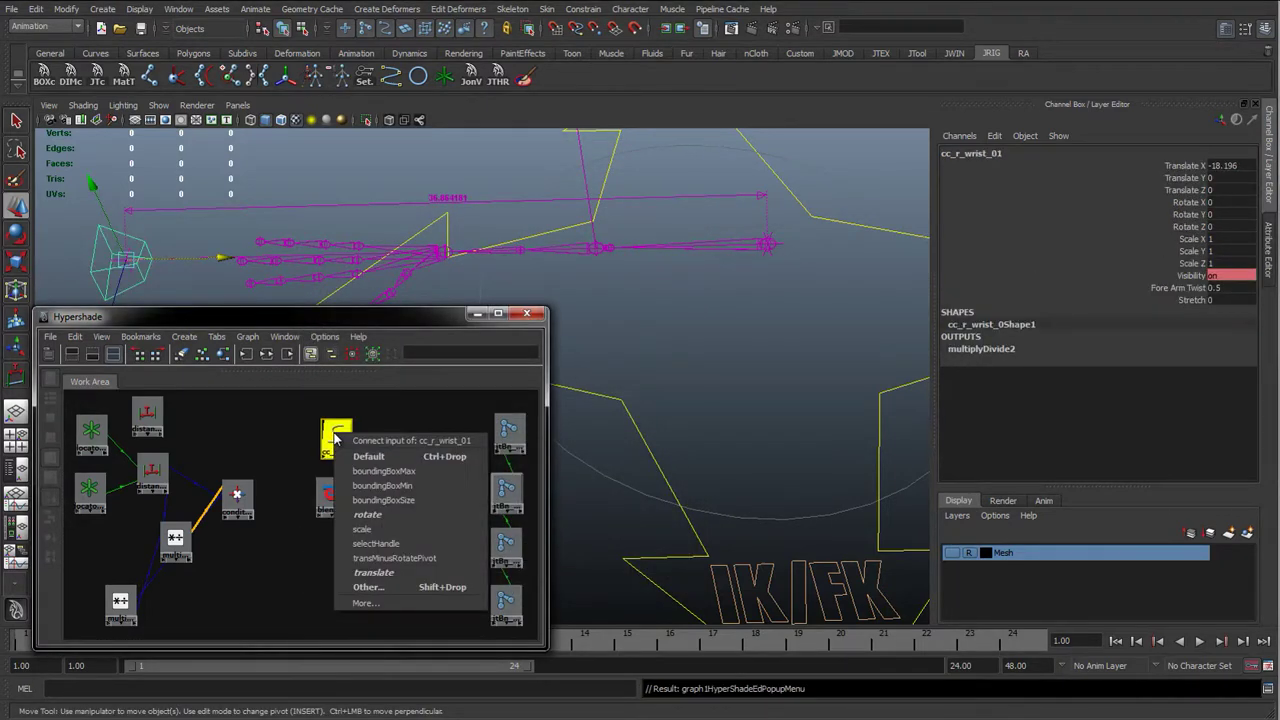
{"action": "left_click", "coordinate": [309, 430]}
{"action": "middle_click_drag", "start_coordinate": [337, 436], "coordinate": [336, 511]}
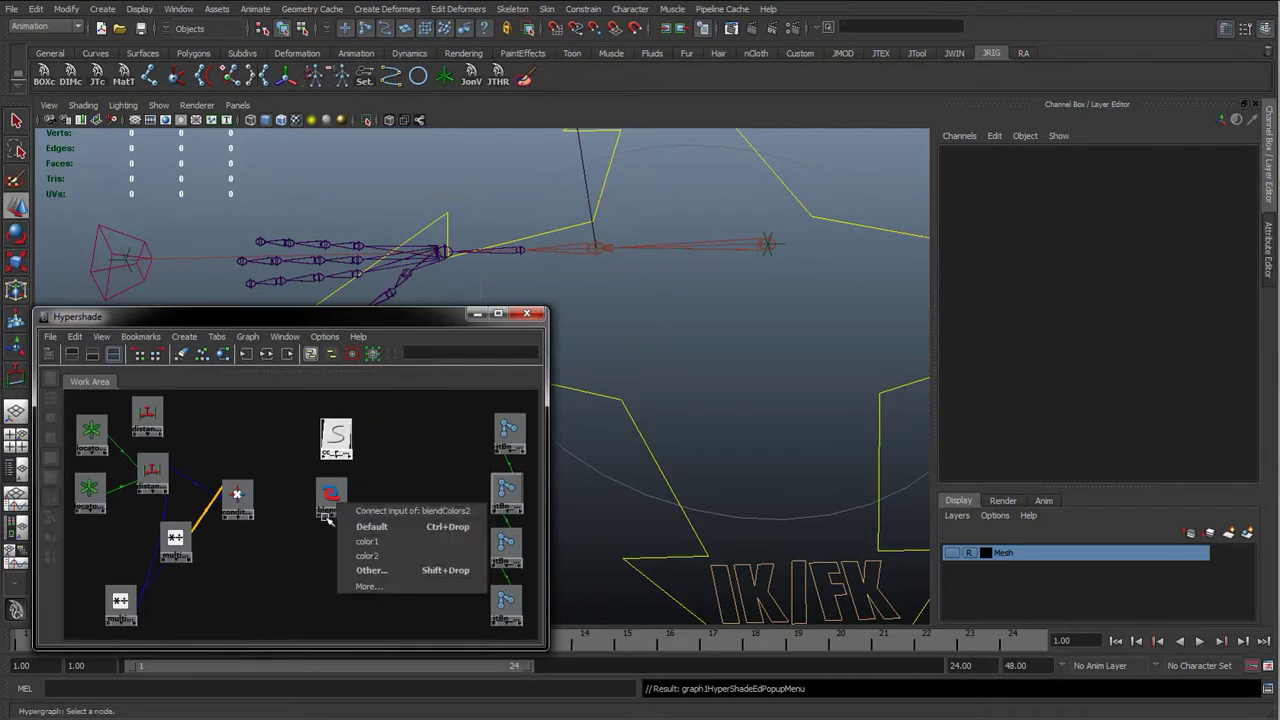
{"action": "left_click", "coordinate": [429, 571]}
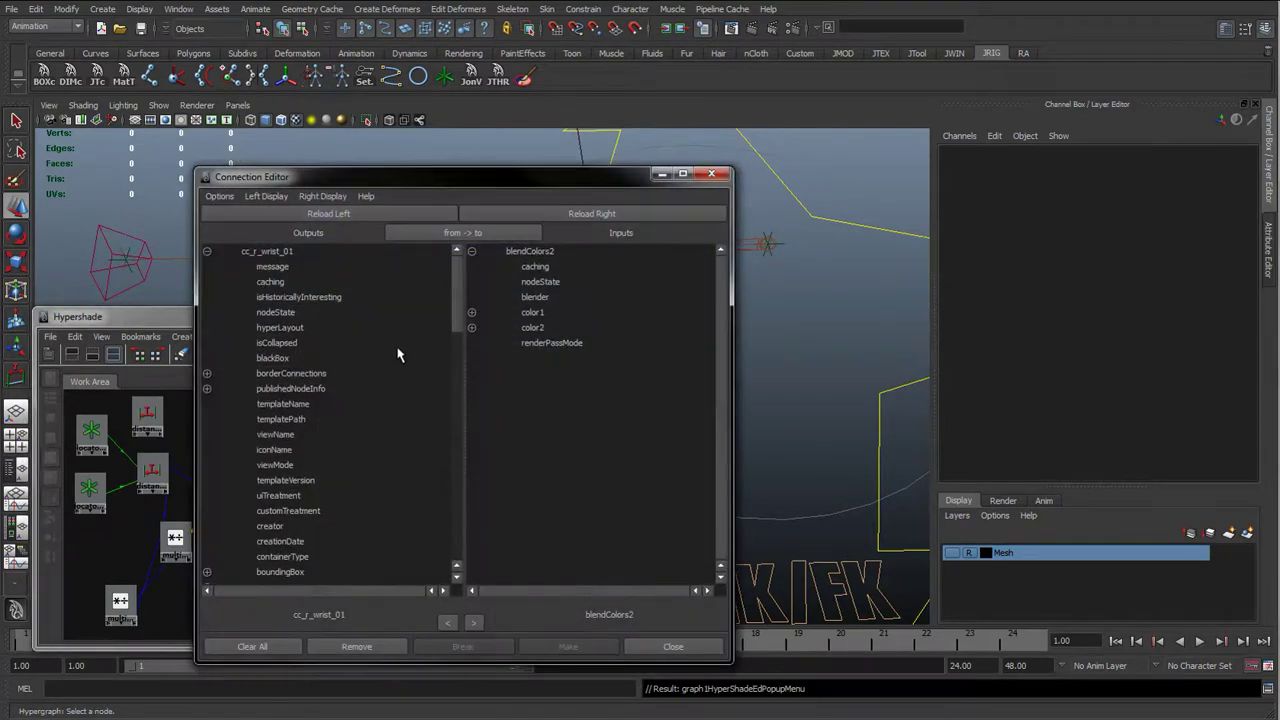
{"action": "left_click_drag", "start_coordinate": [450, 293], "coordinate": [447, 552]}
{"action": "left_click", "coordinate": [295, 574]}
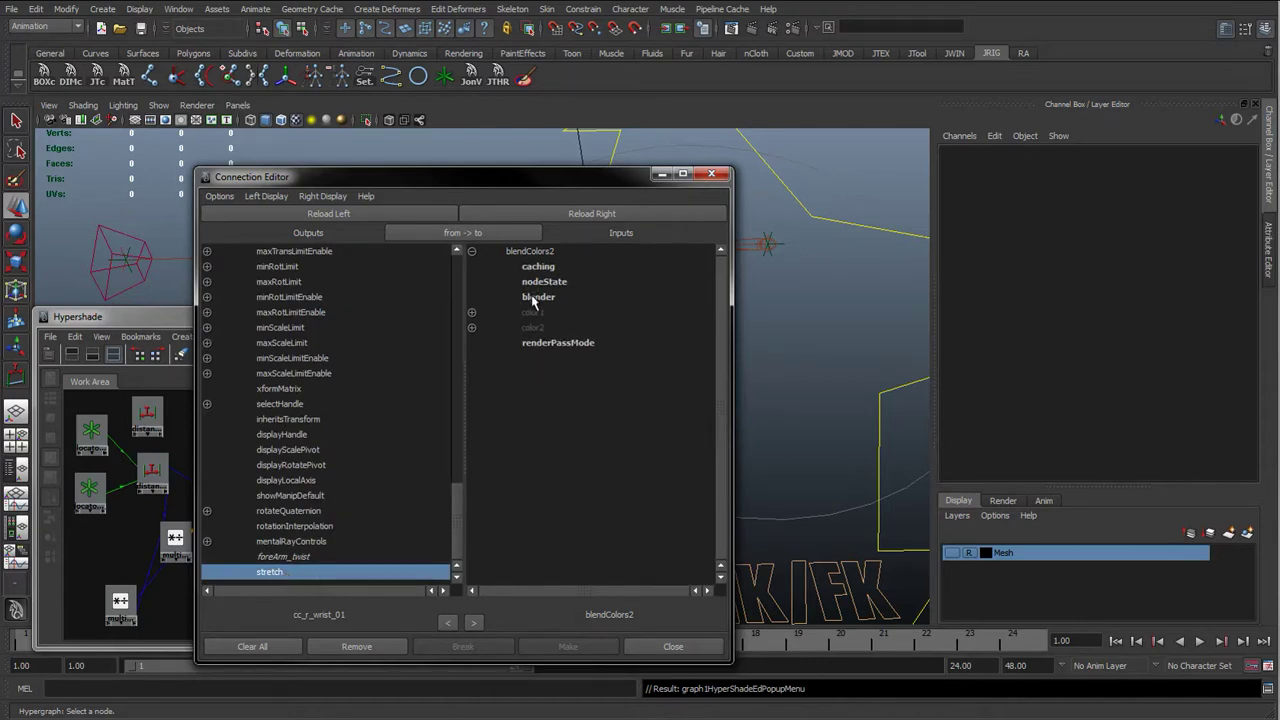
{"action": "left_click", "coordinate": [536, 298]}
{"action": "left_click", "coordinate": [673, 646]}
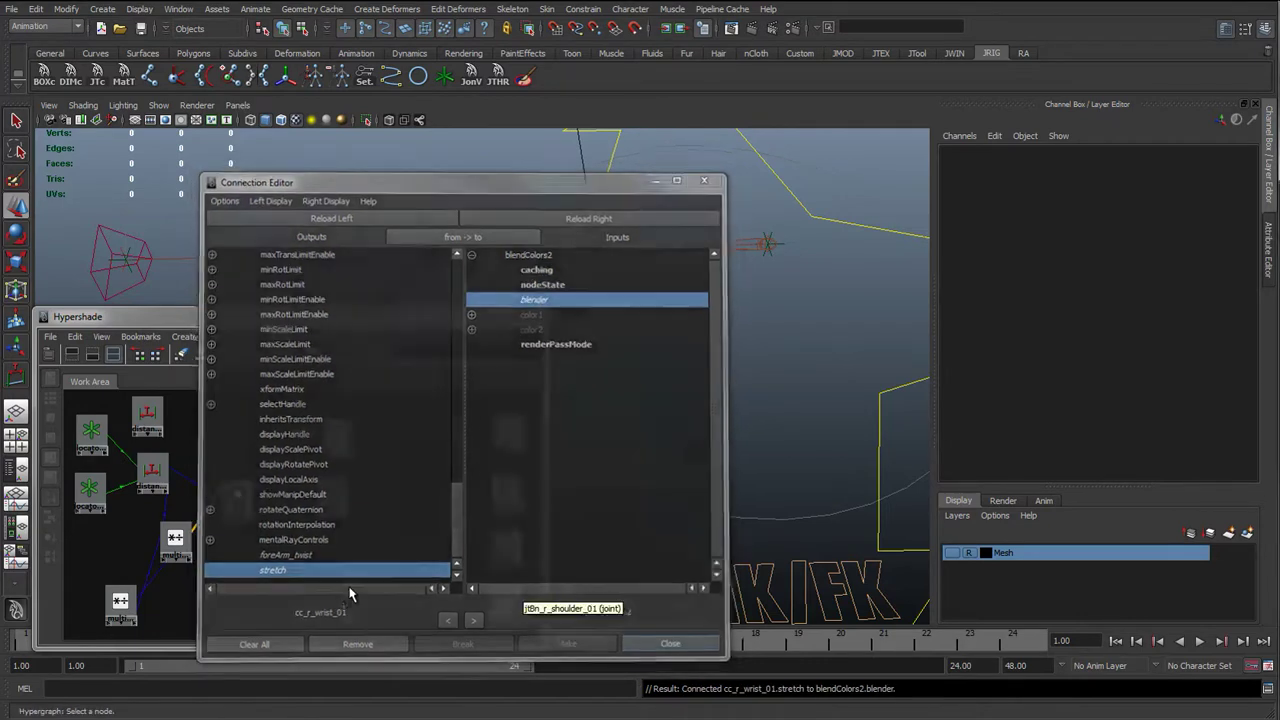
Step: Connect outColorR, outColorG and outColorB of condition2 to color1R, color1G and color1B of blendColors2
{"action": "left_click_drag", "start_coordinate": [343, 497], "coordinate": [341, 530]}
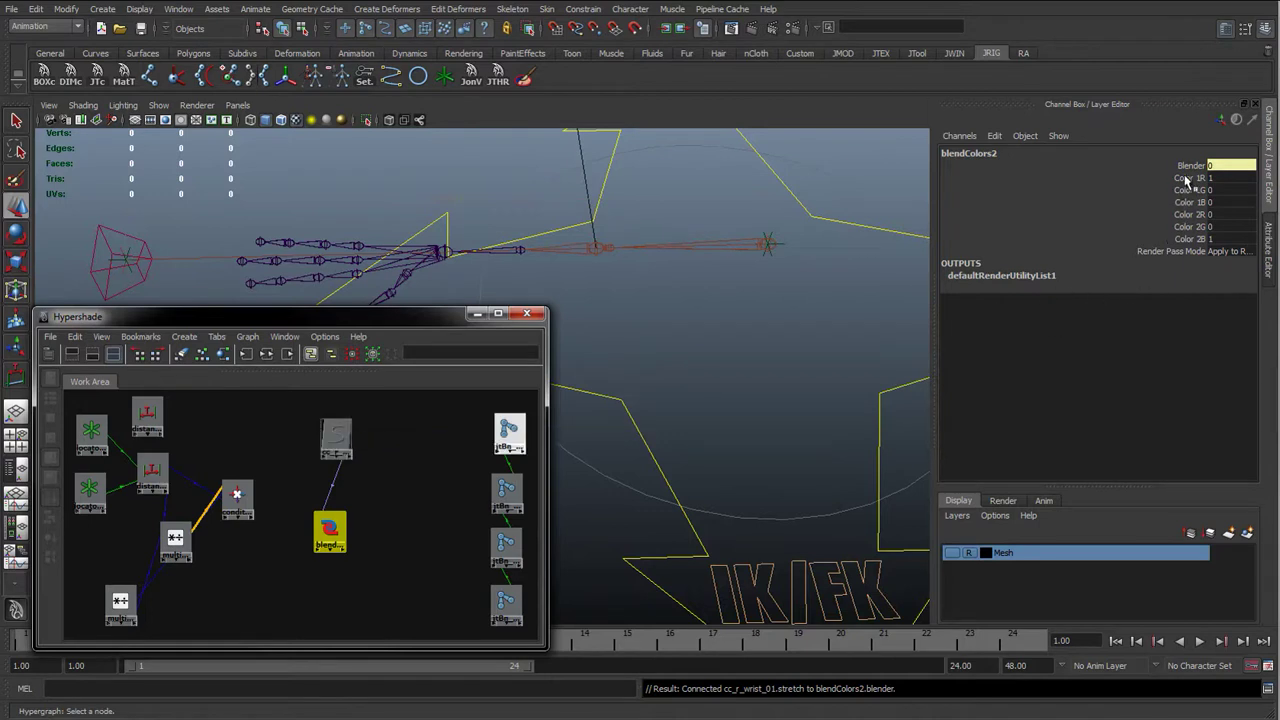
{"action": "left_click_drag", "start_coordinate": [1186, 178], "coordinate": [1187, 203]}
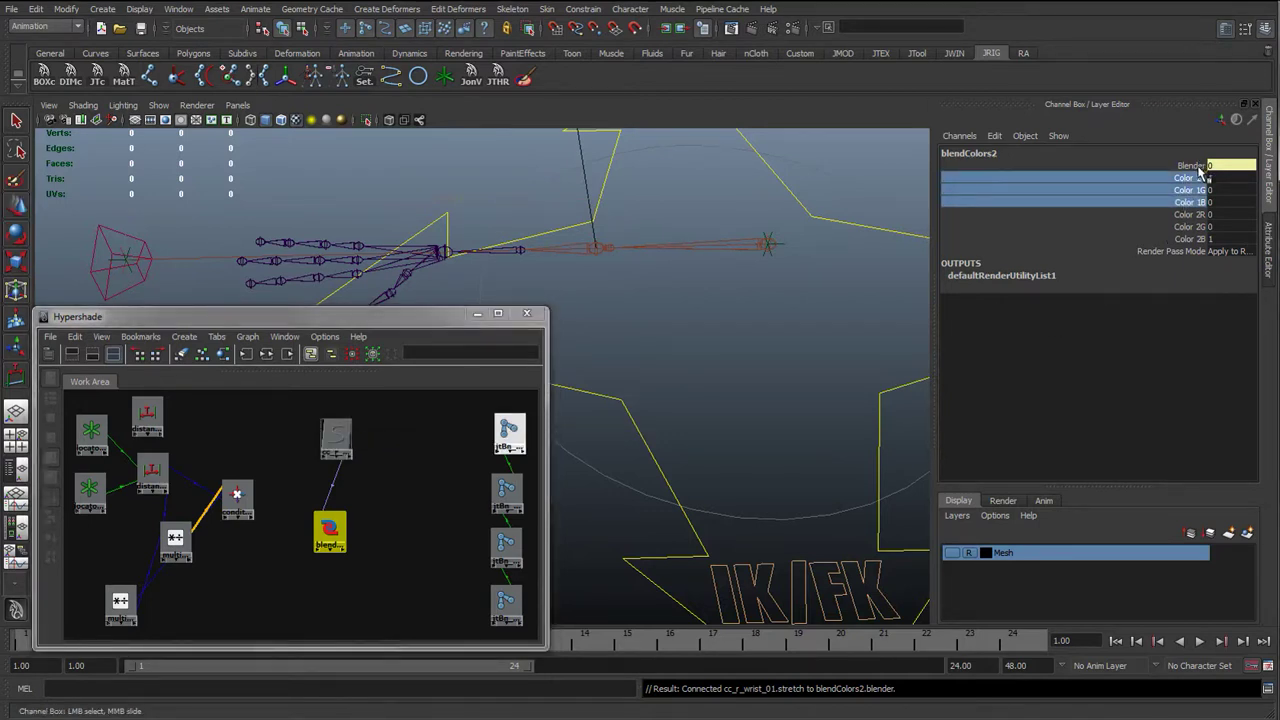
{"action": "middle_click_drag", "start_coordinate": [238, 497], "coordinate": [330, 534]}
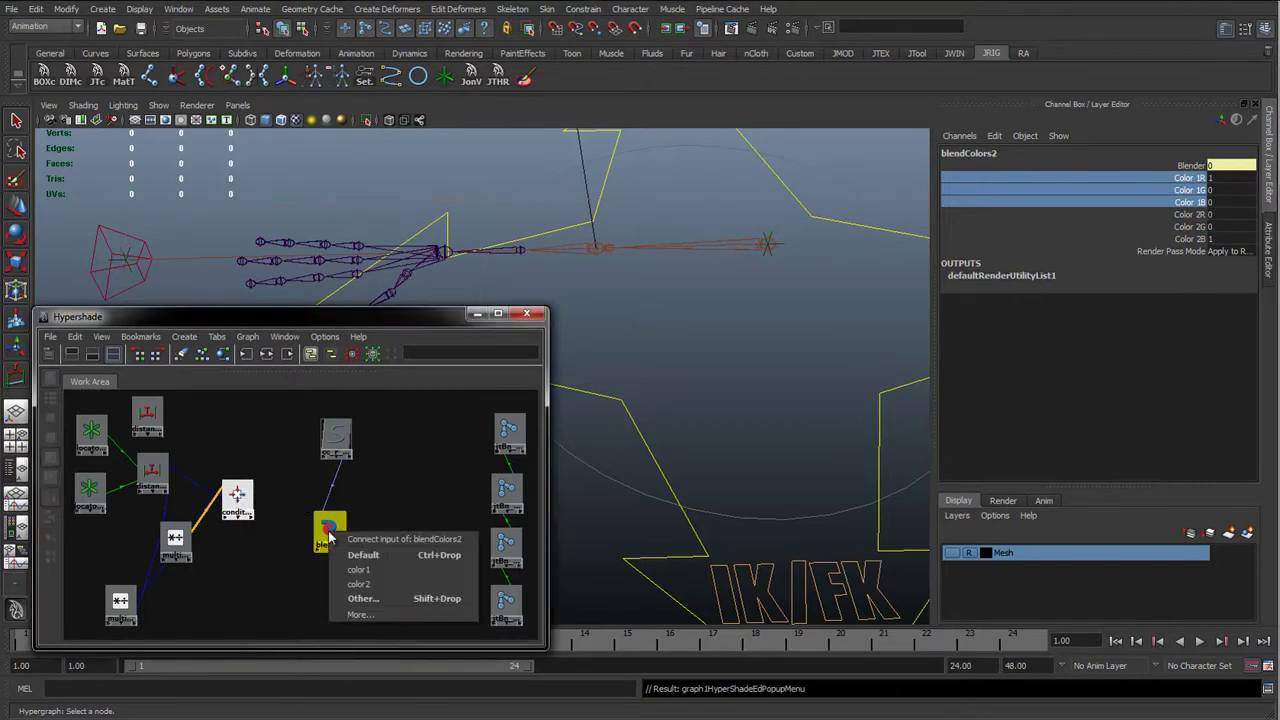
{"action": "left_click", "coordinate": [362, 599]}
{"action": "left_click", "coordinate": [206, 404]}
{"action": "left_click", "coordinate": [289, 419]}
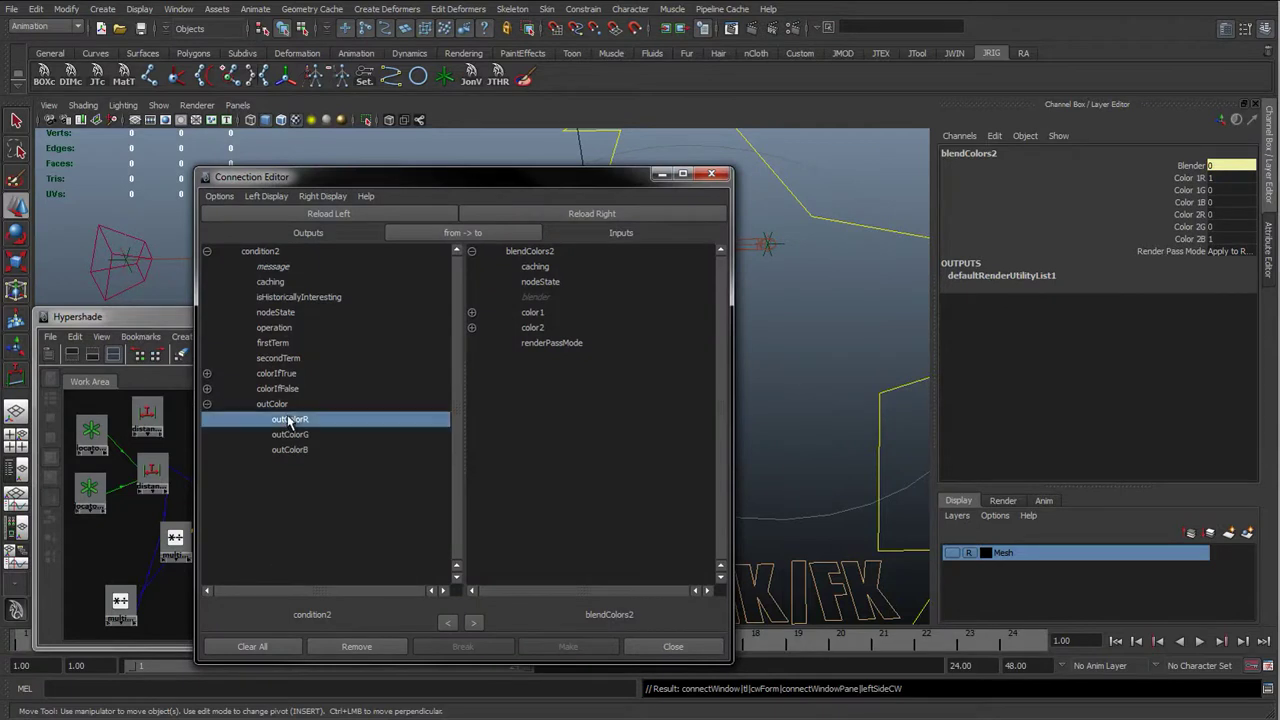
{"action": "left_click", "coordinate": [471, 312]}
{"action": "left_click", "coordinate": [550, 327]}
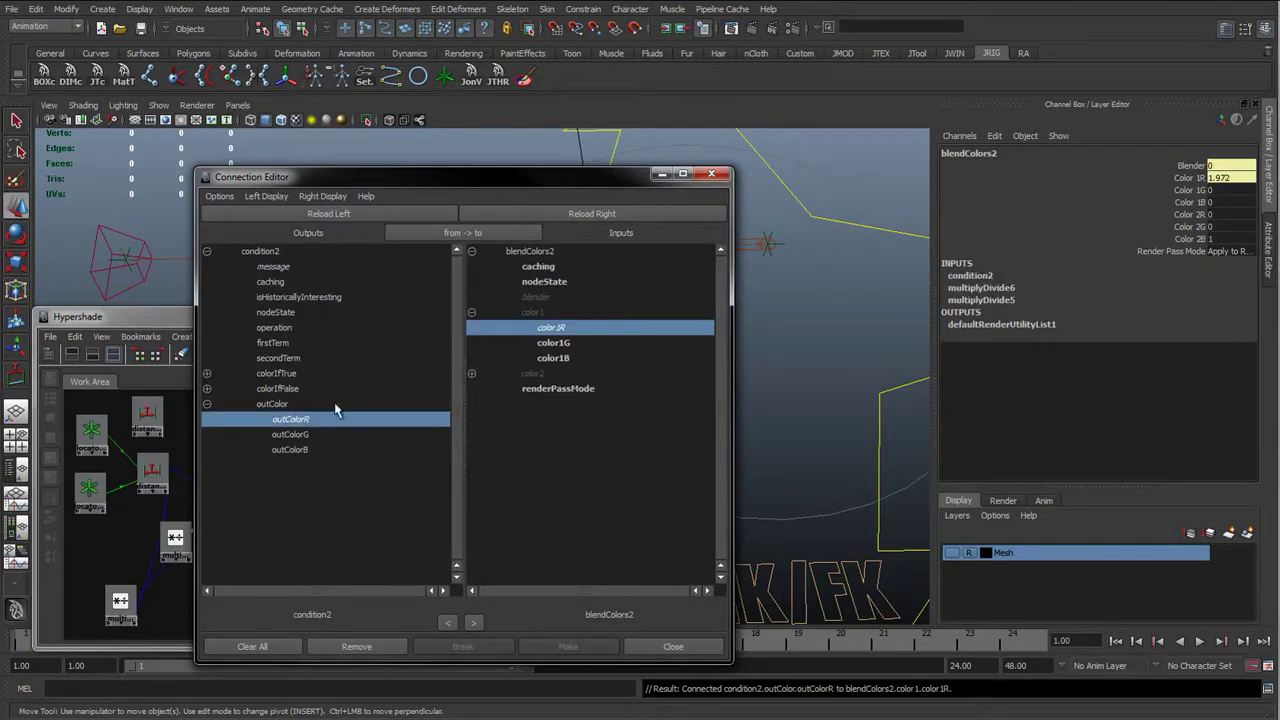
{"action": "left_click", "coordinate": [292, 434]}
{"action": "left_click", "coordinate": [558, 343]}
{"action": "left_click", "coordinate": [296, 450]}
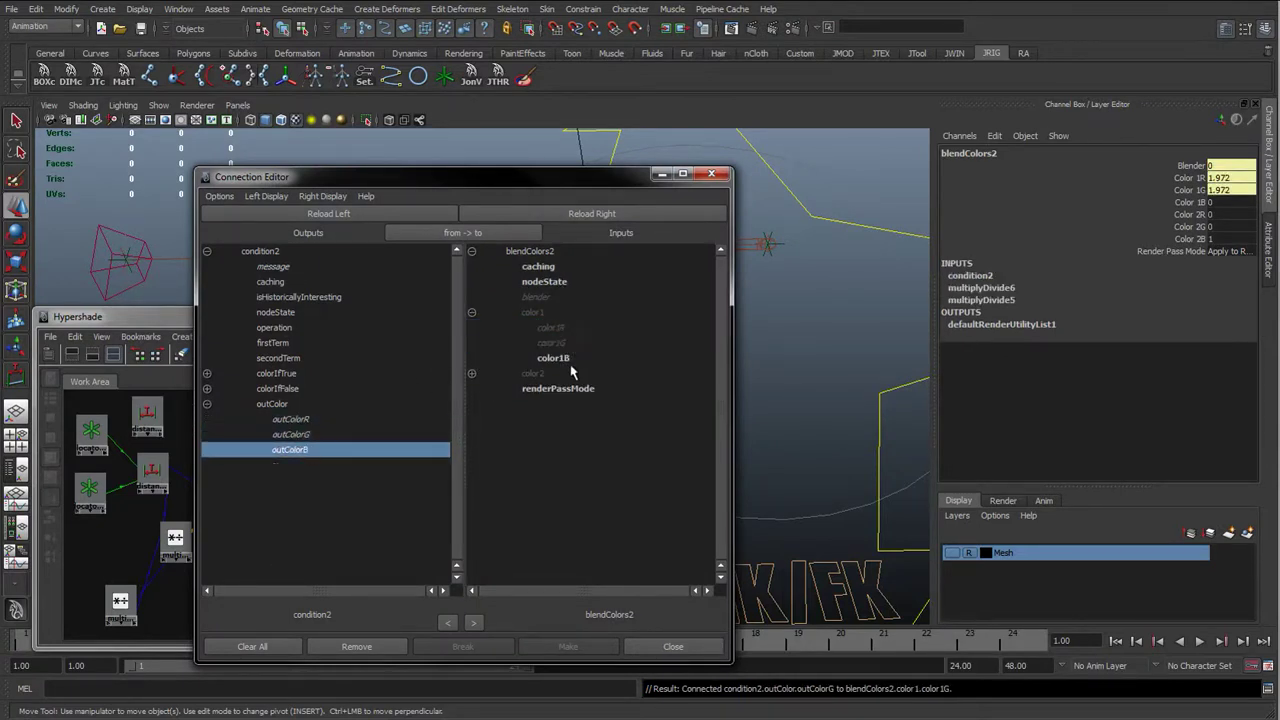
{"action": "left_click", "coordinate": [560, 358]}
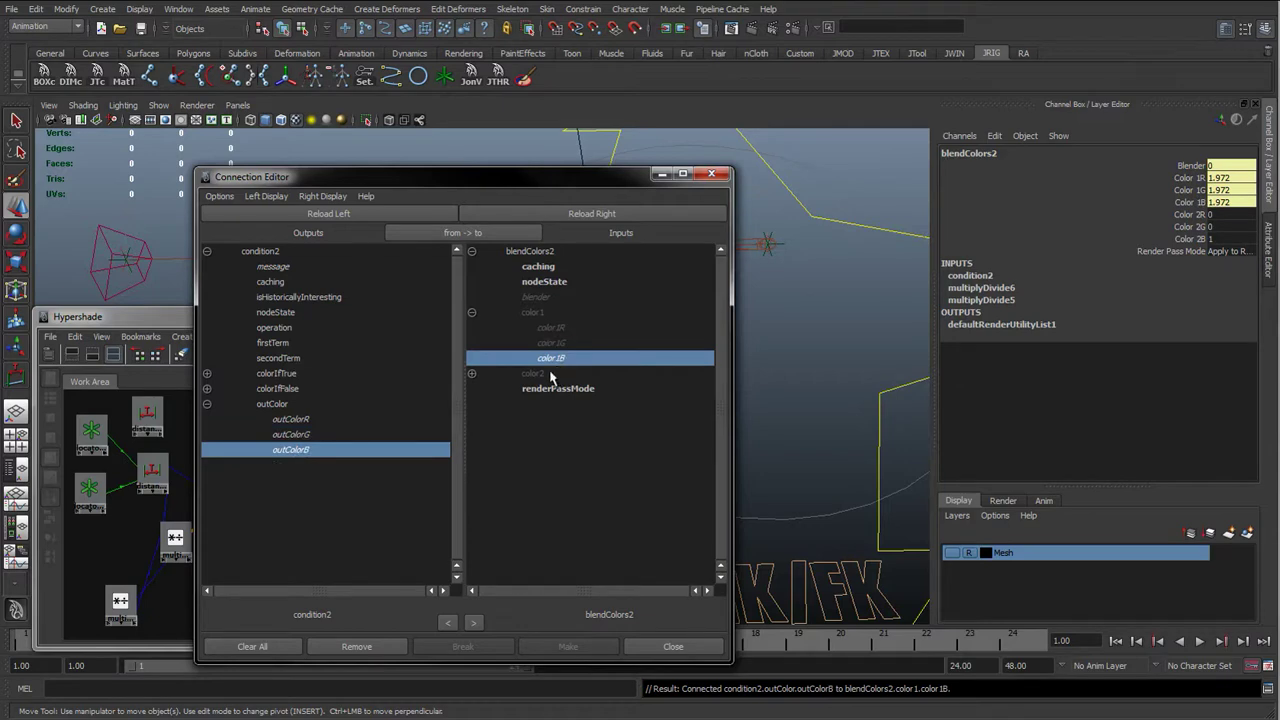
{"action": "left_click", "coordinate": [662, 647]}
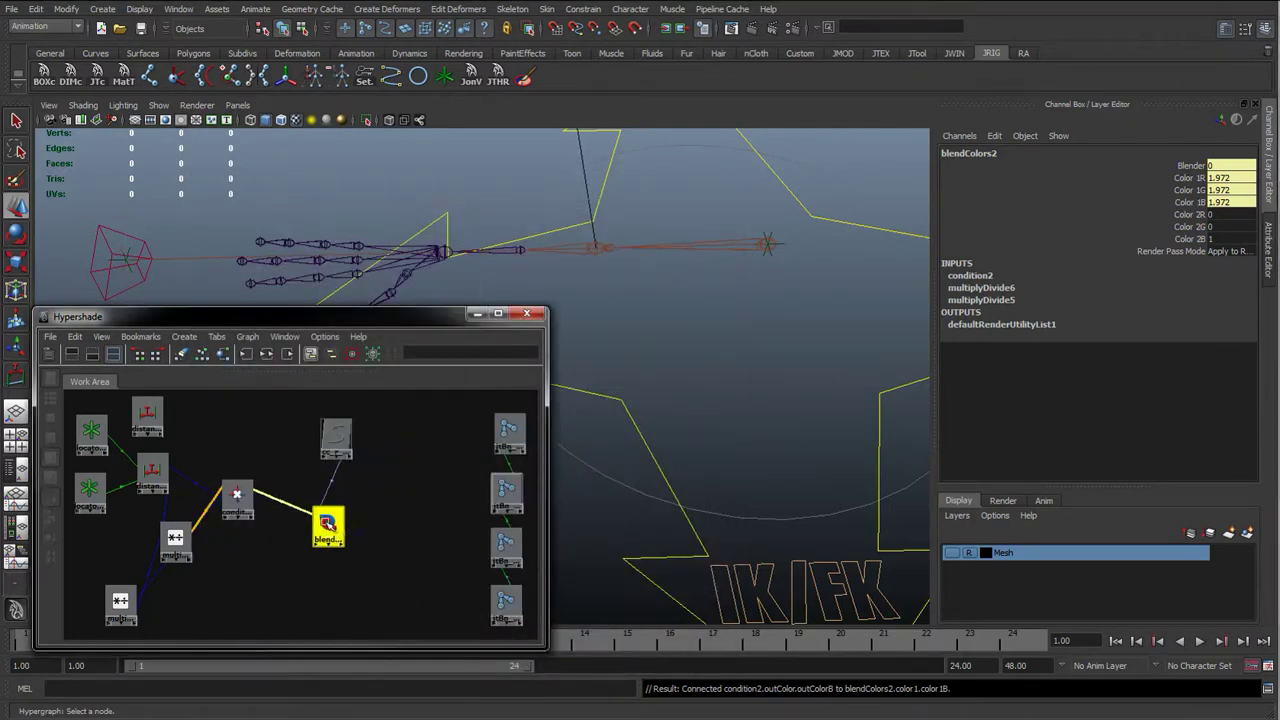
Step: Set Color 2R, Color 2G and Color 2B of blendColors2 to 1
{"action": "left_click", "coordinate": [1200, 228]}
{"action": "left_click", "coordinate": [1203, 217]}
{"action": "left_click_drag", "start_coordinate": [1220, 215], "coordinate": [1219, 238]}
{"action": "type", "text": "1"}
{"action": "key", "text": "Return"}
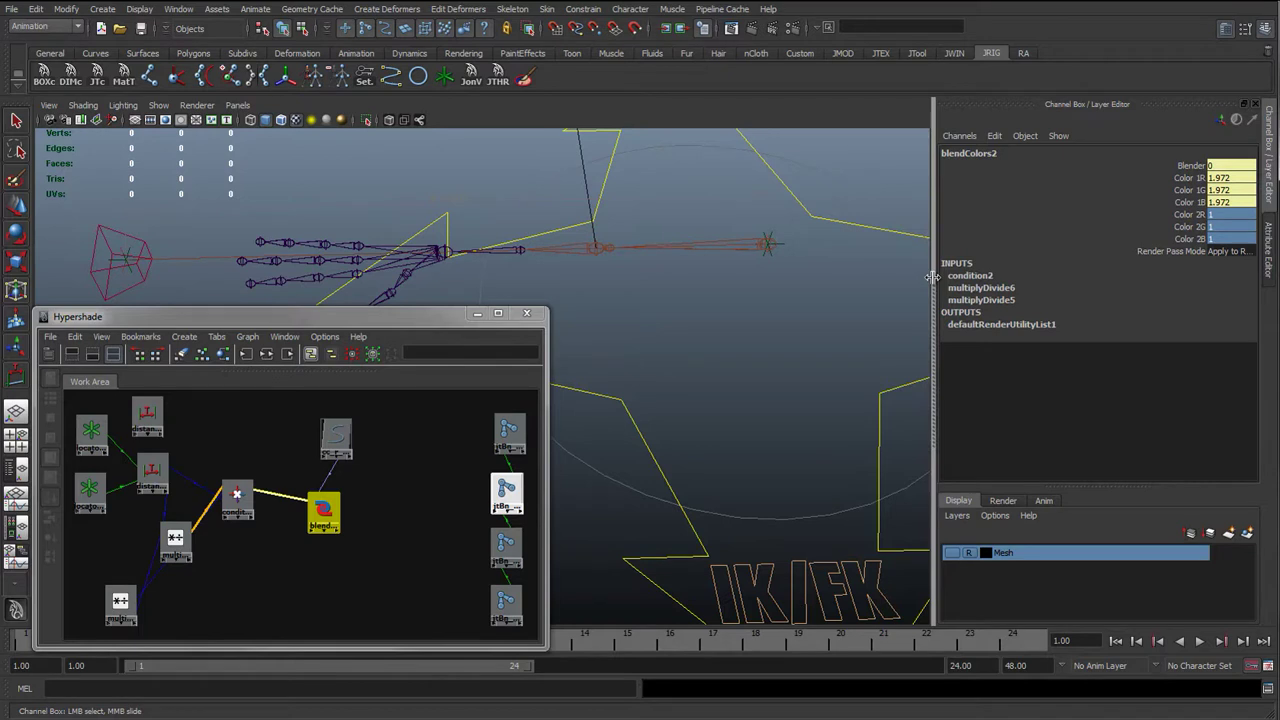
Step: Raise Stretch on cc_r_wrist_01 to 1 and check the Blender value of blendColors2
{"action": "left_click", "coordinate": [370, 523]}
{"action": "key", "text": "w"}
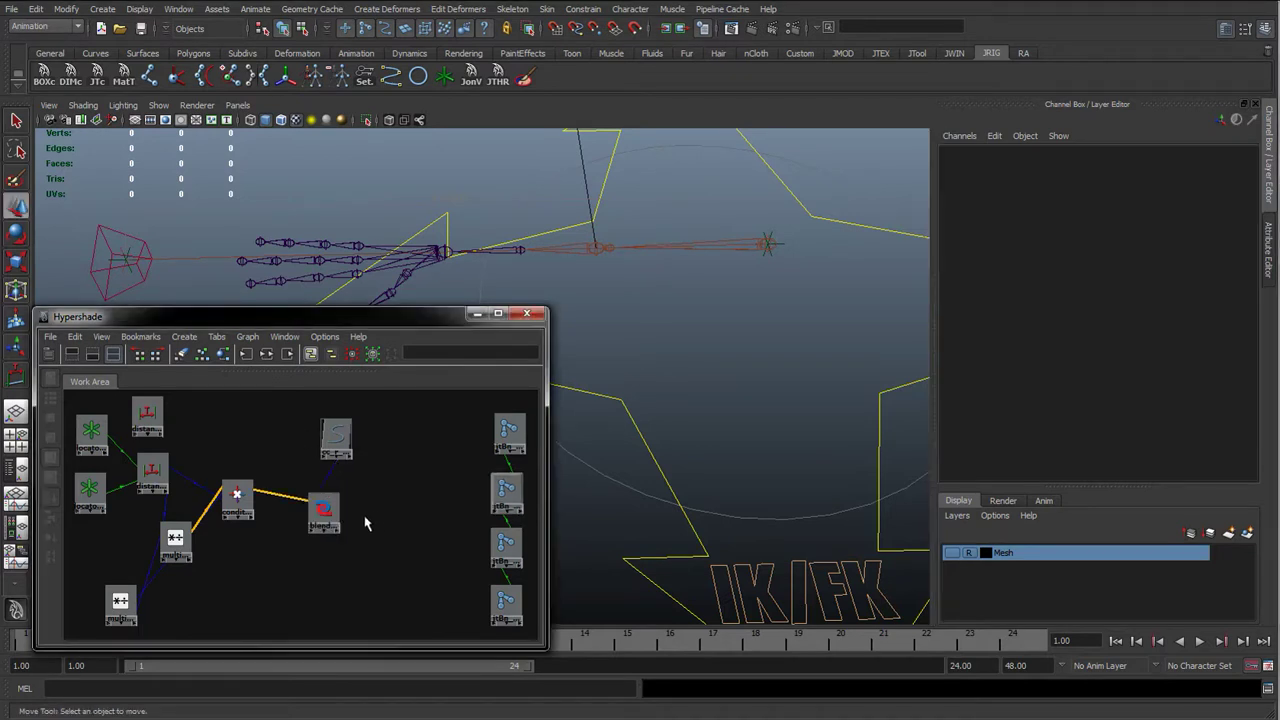
{"action": "left_click", "coordinate": [336, 437]}
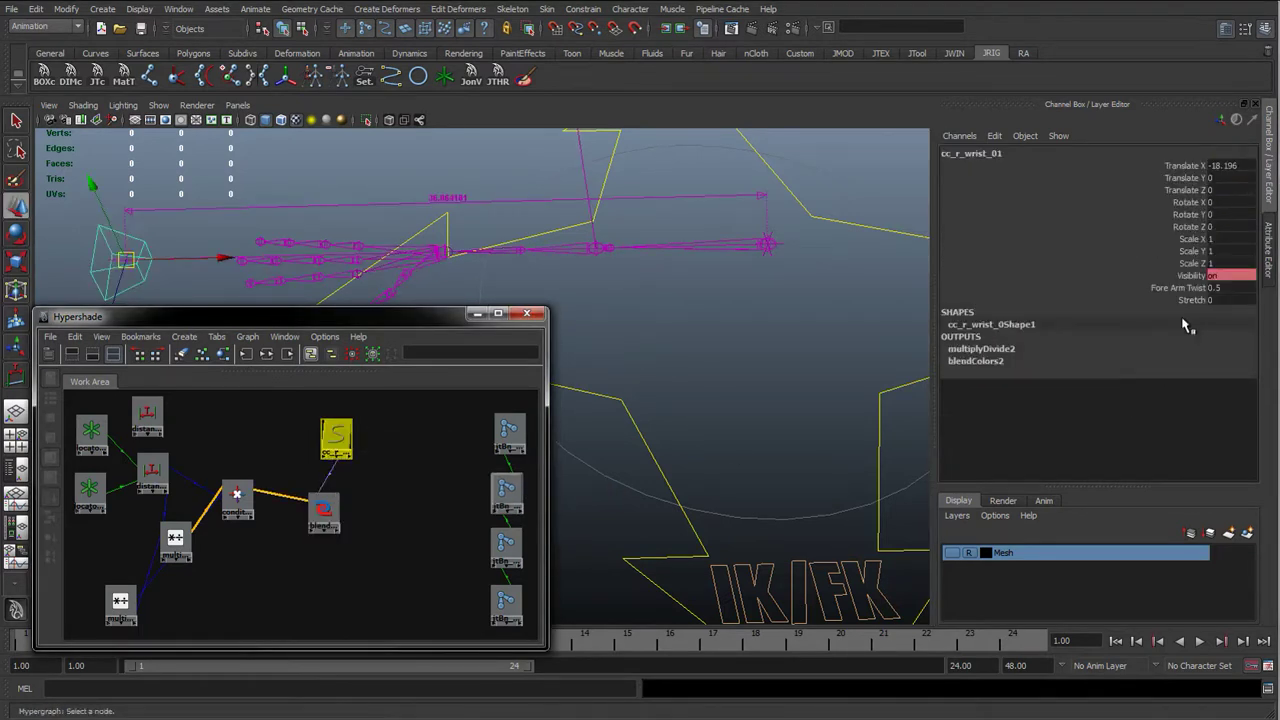
{"action": "left_click", "coordinate": [1190, 301]}
{"action": "middle_click_drag", "start_coordinate": [798, 324], "coordinate": [916, 333]}
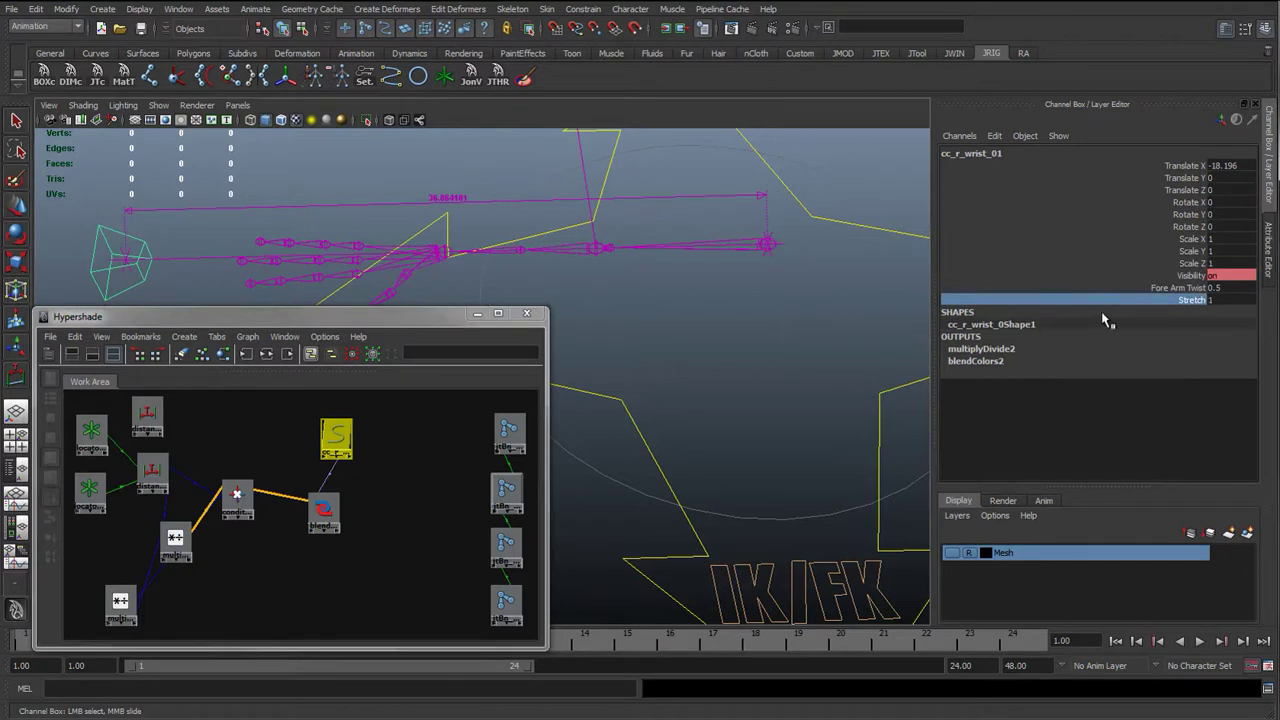
{"action": "left_click", "coordinate": [323, 510]}
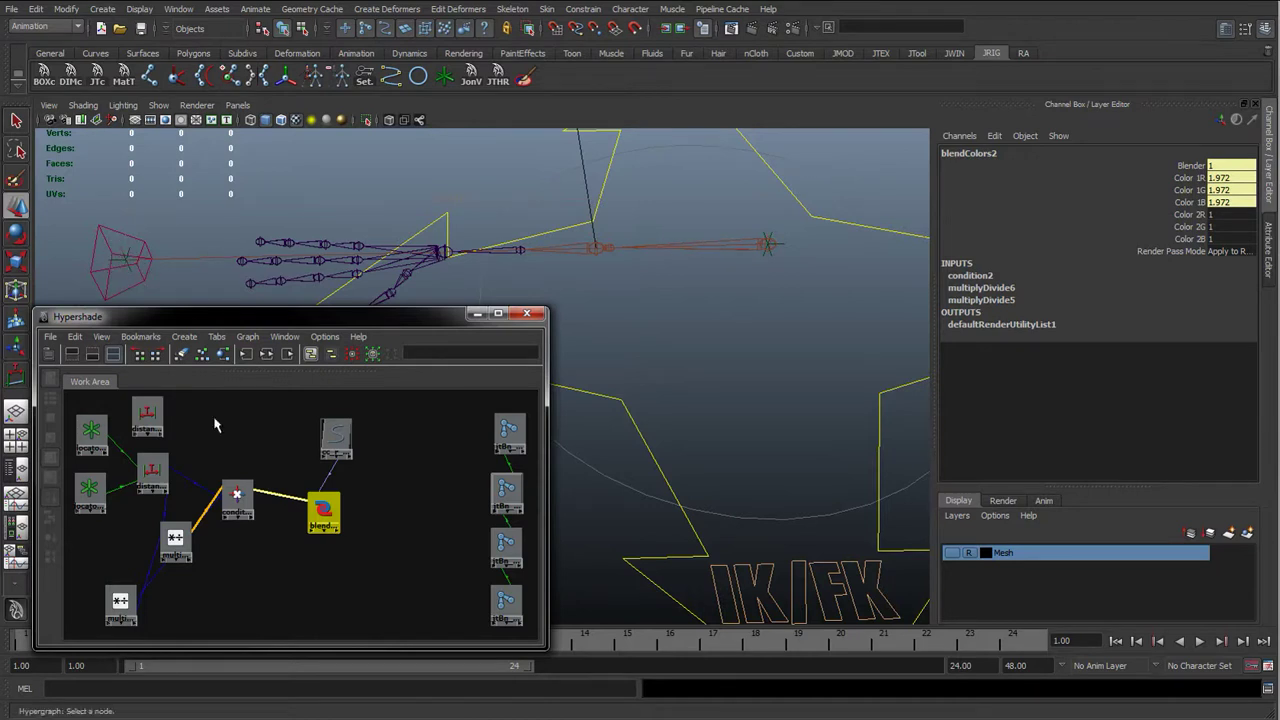
Step: Prepare a connection from blendColors2 to jtBn_r_foreArmTwist_01, choosing outputR as the source and expanding the joint's scale attributes
{"action": "middle_click_drag", "start_coordinate": [322, 520], "coordinate": [508, 434]}
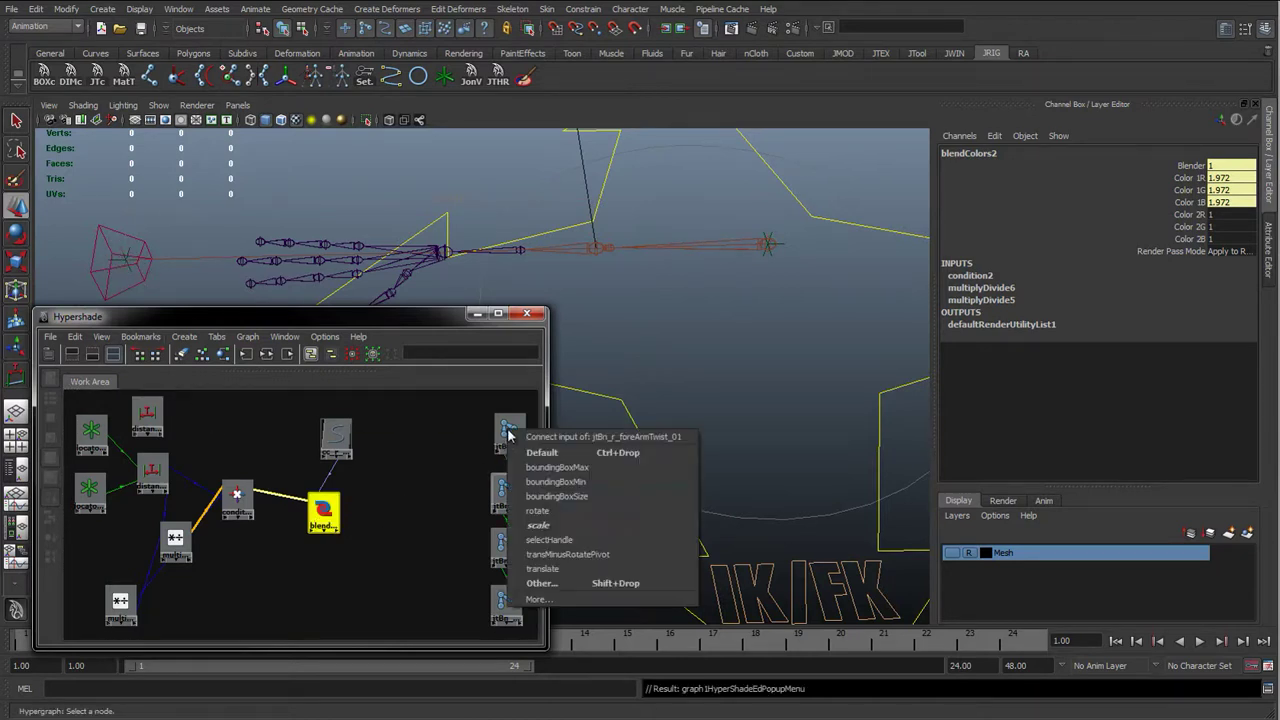
{"action": "left_click", "coordinate": [549, 586]}
{"action": "left_click_drag", "start_coordinate": [330, 175], "coordinate": [703, 167]}
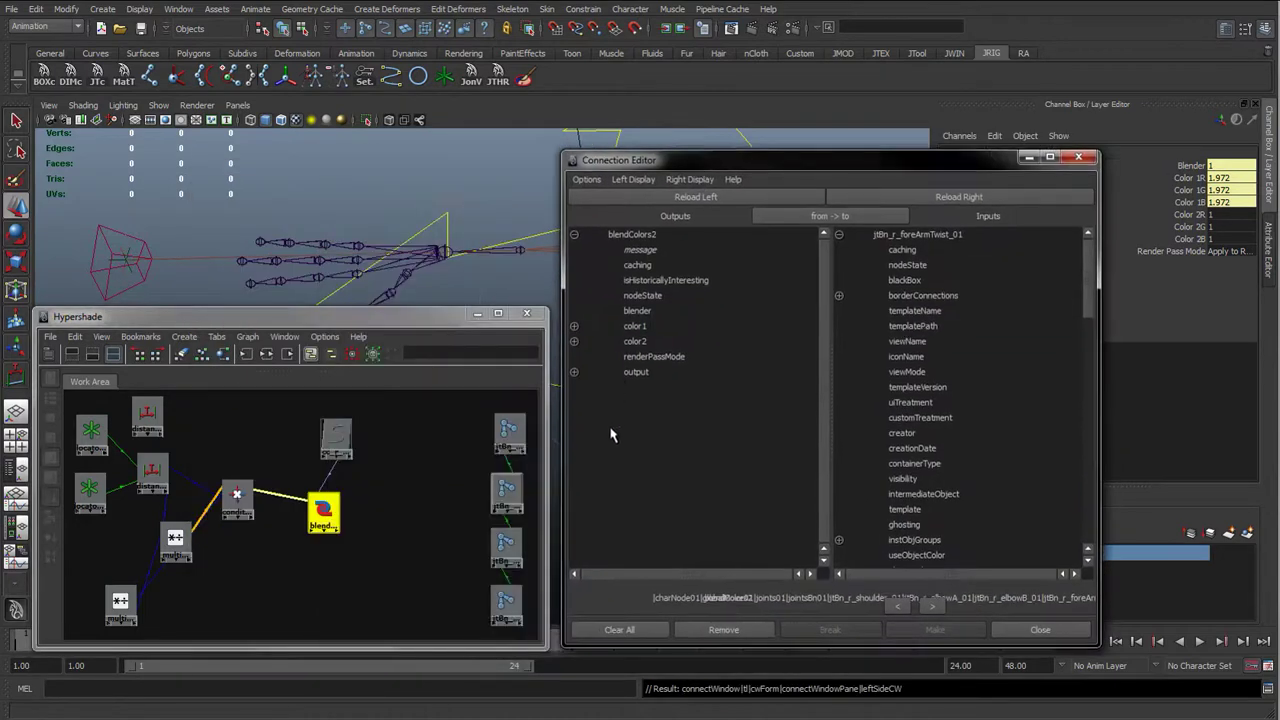
{"action": "left_click", "coordinate": [574, 372]}
{"action": "left_click", "coordinate": [645, 390]}
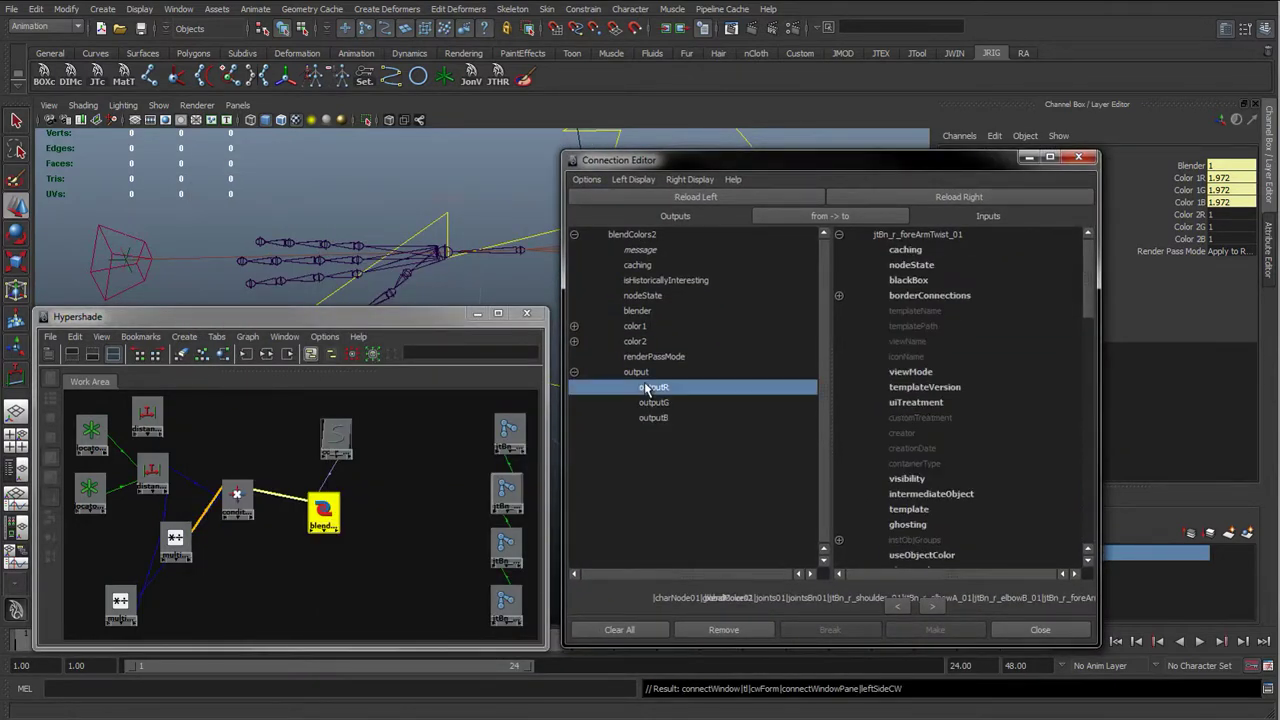
{"action": "left_click_drag", "start_coordinate": [727, 161], "coordinate": [713, 205]}
{"action": "scroll", "coordinate": [866, 479], "scroll_direction": "down", "scroll_amount": 8}
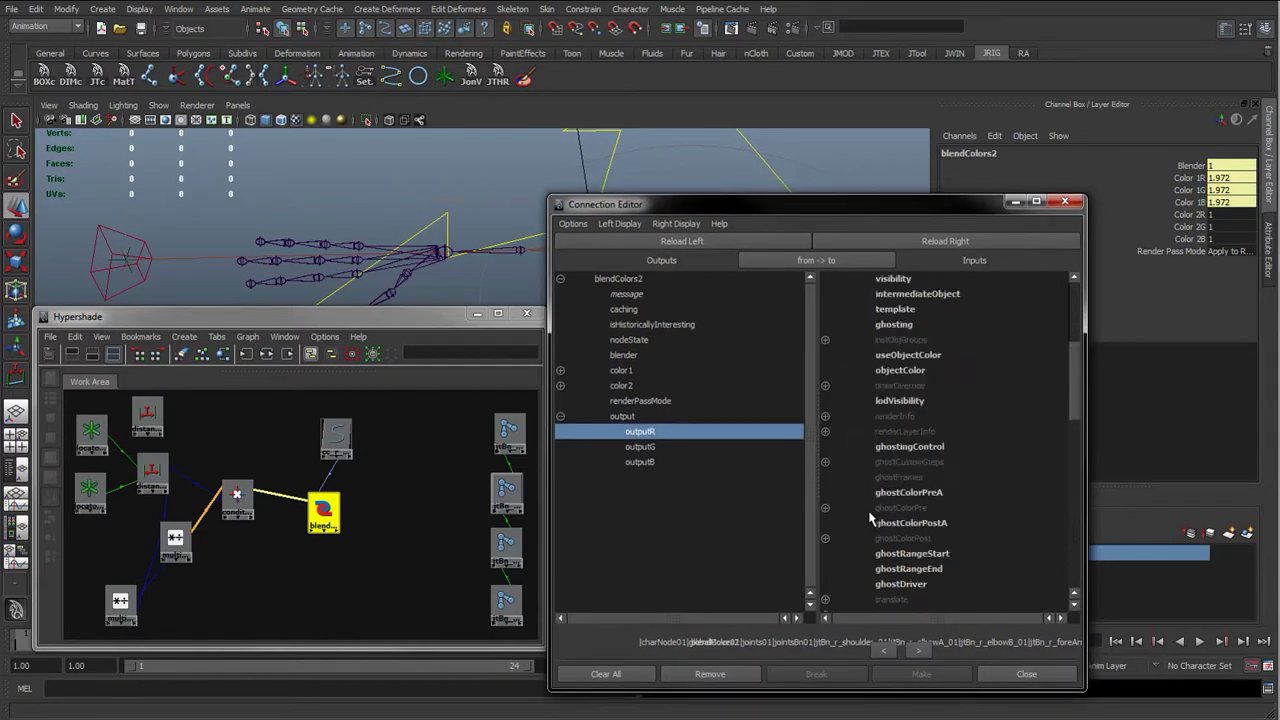
{"action": "left_click", "coordinate": [825, 401]}
{"action": "left_click_drag", "start_coordinate": [887, 207], "coordinate": [903, 309]}
Step: Step through the right arm's joint chain between shoulder and wrist with the Scale tool to examine each joint's scale axes
{"action": "left_click", "coordinate": [731, 249]}
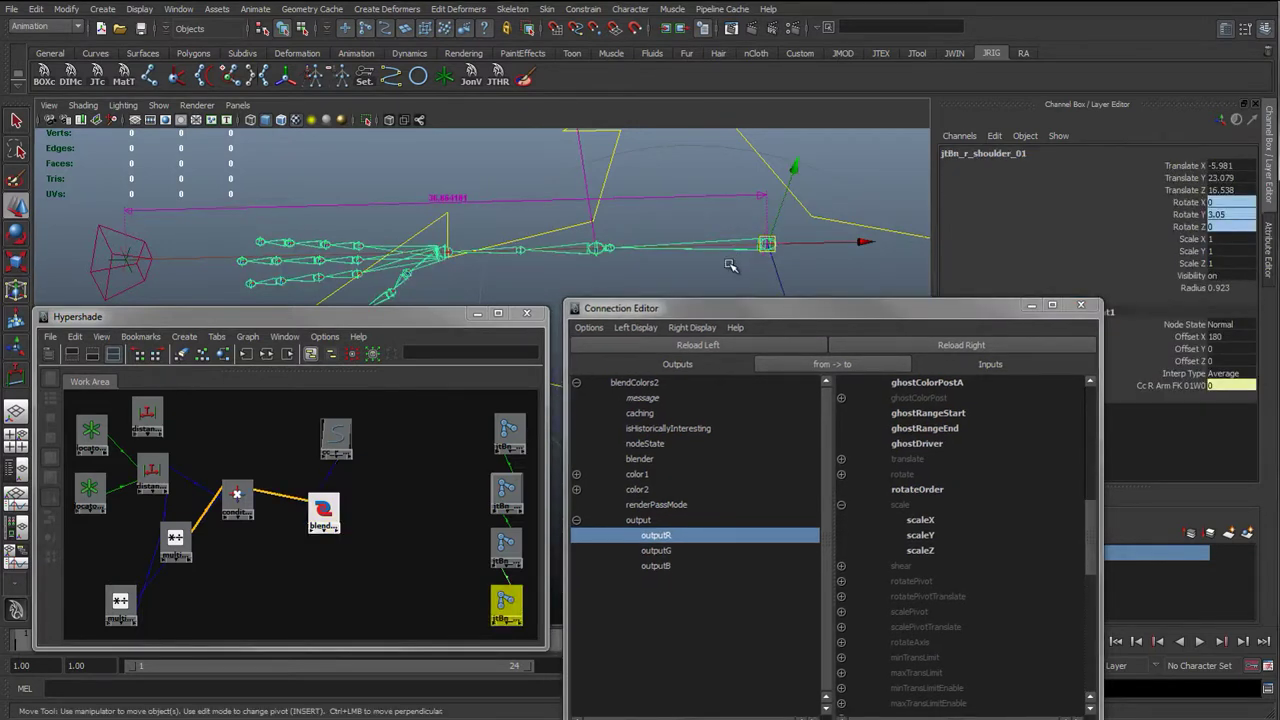
{"action": "key", "text": "r"}
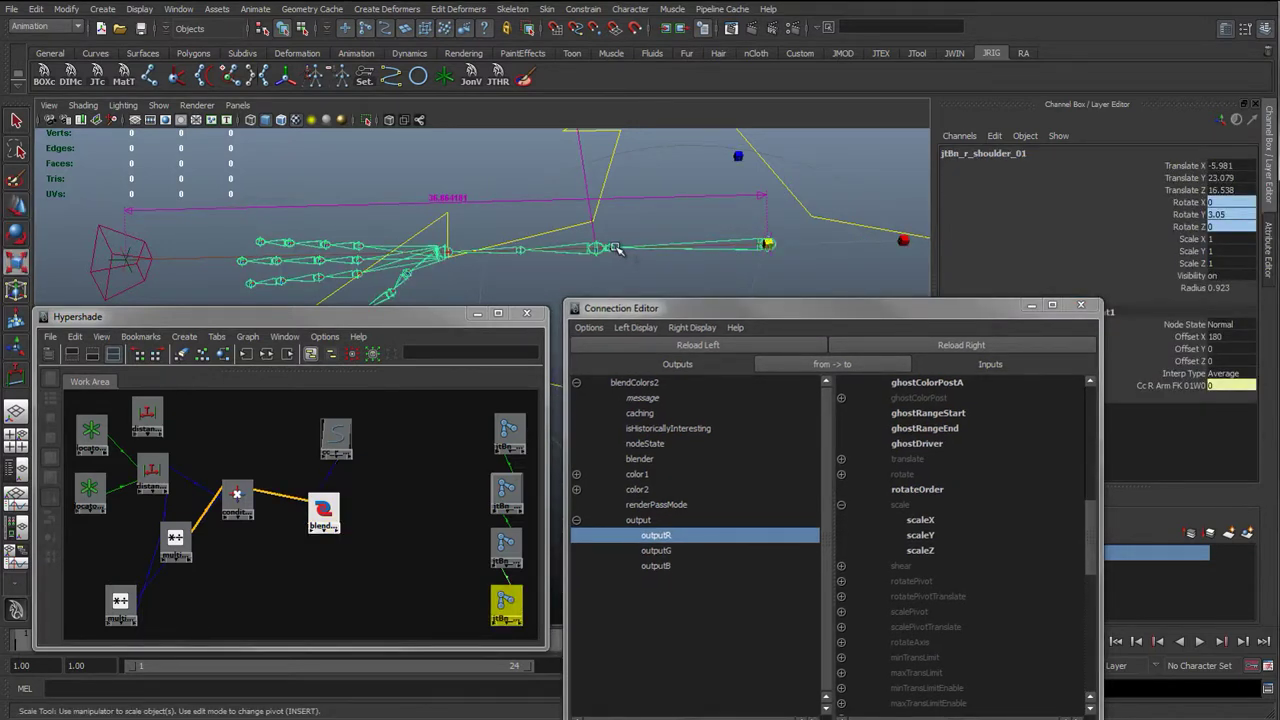
{"action": "key", "text": "Down"}
{"action": "key", "text": "Down"}
{"action": "key", "text": "Down"}
{"action": "key", "text": "Down"}
{"action": "key", "text": "Down"}
{"action": "key", "text": "Up"}
{"action": "key", "text": "Up"}
{"action": "key", "text": "Up"}
{"action": "key", "text": "Up"}
{"action": "key", "text": "Down"}
{"action": "key", "text": "Down"}
{"action": "key", "text": "Down"}
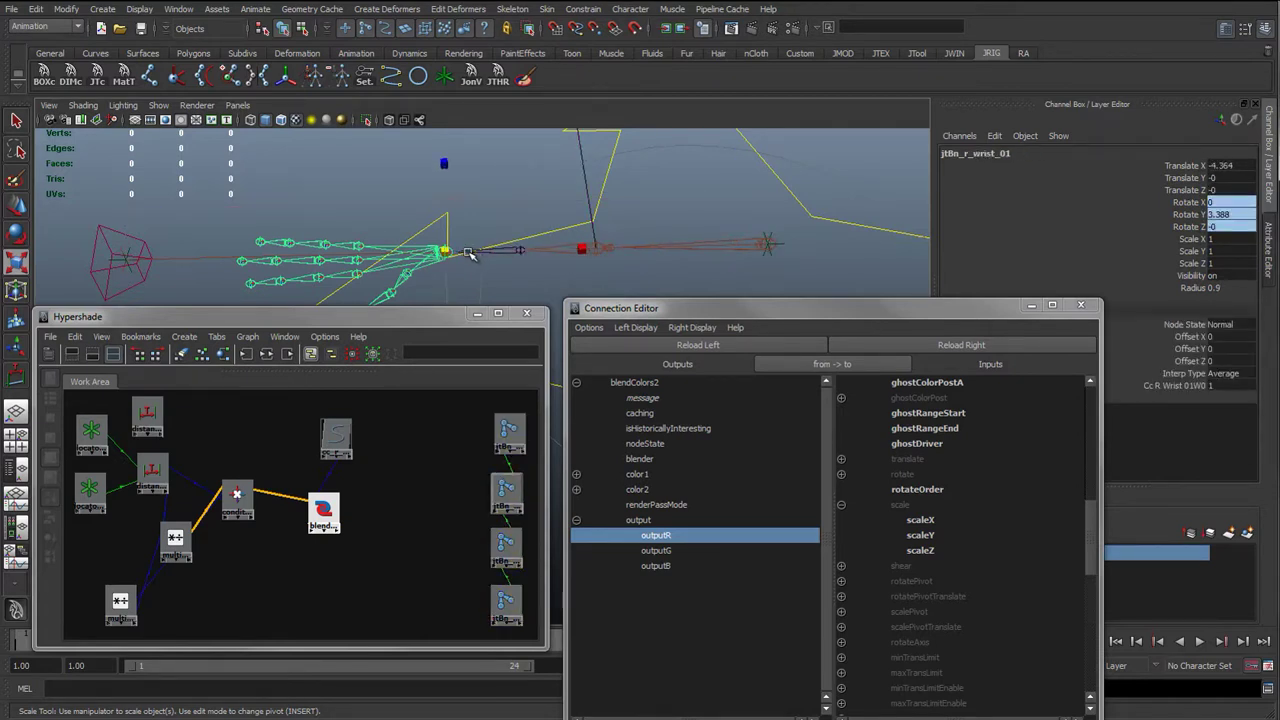
{"action": "key", "text": "Up"}
{"action": "key", "text": "Up"}
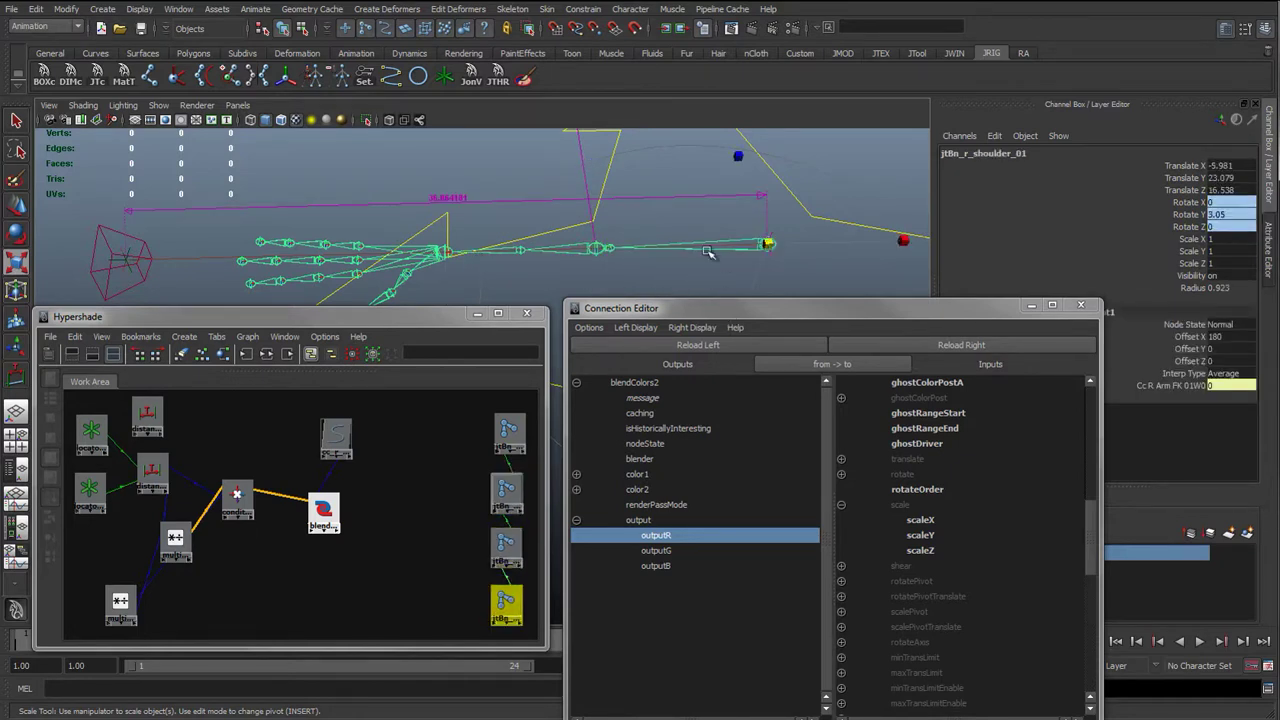
Step: Connect outputR of blendColors2 to scaleX of jtBn_r_foreArmTwist_01
{"action": "left_click", "coordinate": [920, 520]}
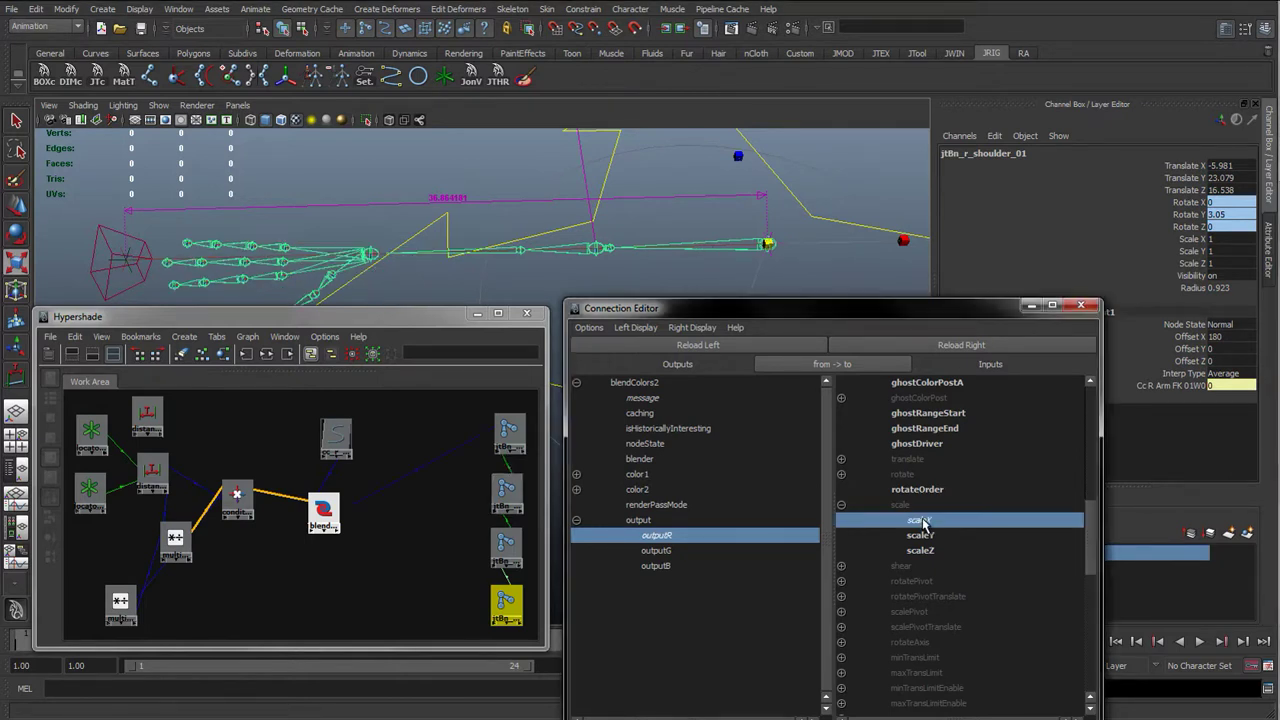
Step: Connect outputR of blendColors2 to scaleX of jtBn_r_elbowA_01
{"action": "left_click", "coordinate": [505, 545]}
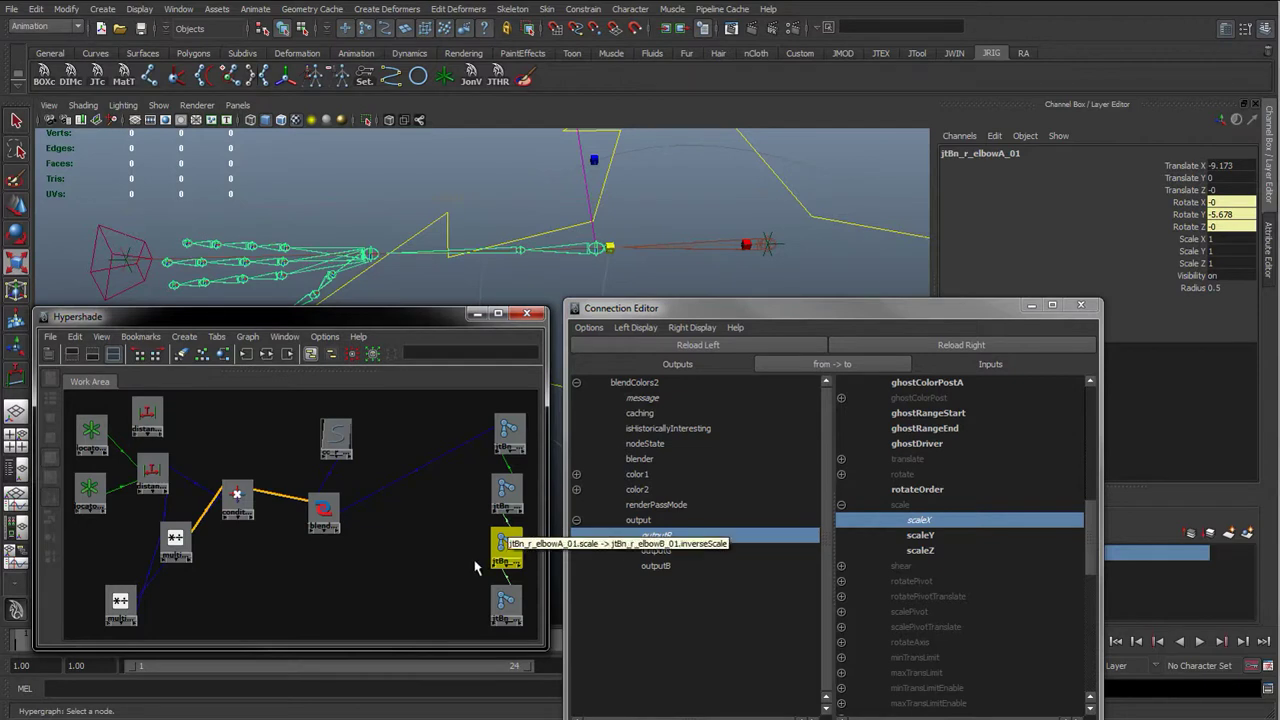
{"action": "left_click", "coordinate": [923, 346]}
{"action": "left_click", "coordinate": [842, 505]}
{"action": "left_click", "coordinate": [918, 520]}
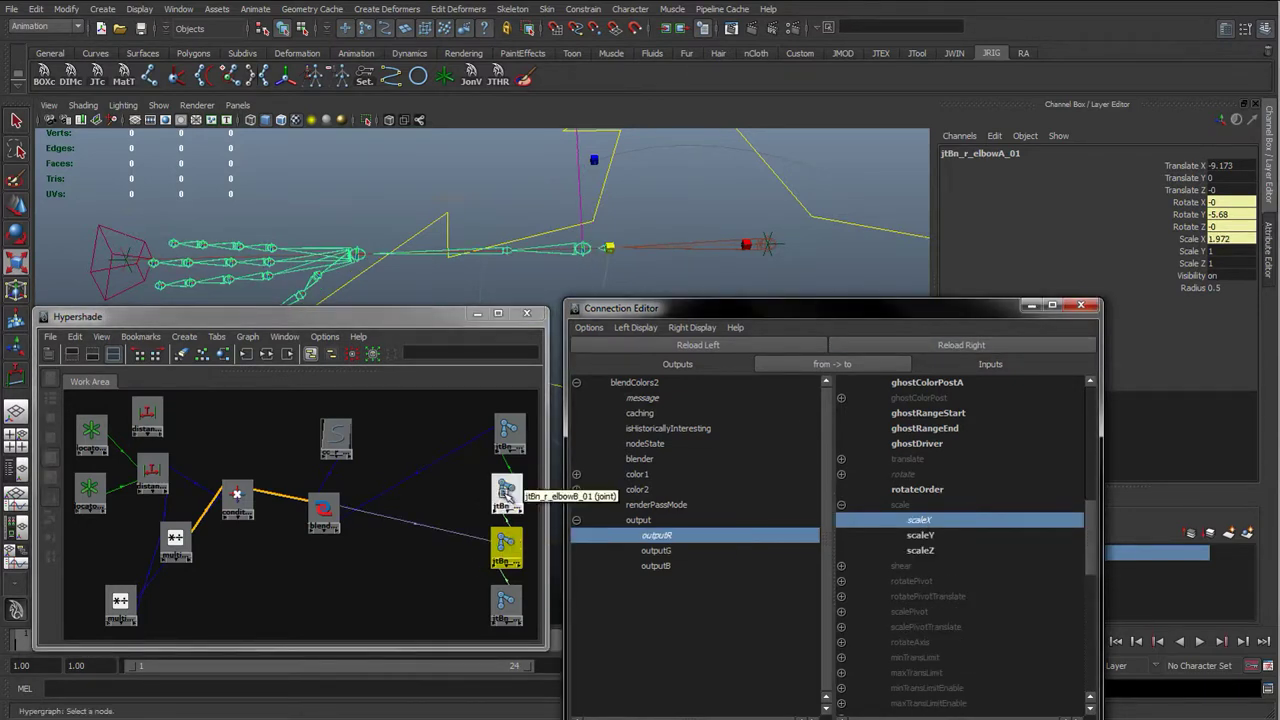
Step: Connect outputR of blendColors2 to scaleX of jtBn_r_elbowB_01
{"action": "left_click", "coordinate": [506, 492]}
{"action": "left_click", "coordinate": [915, 346]}
{"action": "left_click", "coordinate": [842, 505]}
{"action": "left_click", "coordinate": [922, 521]}
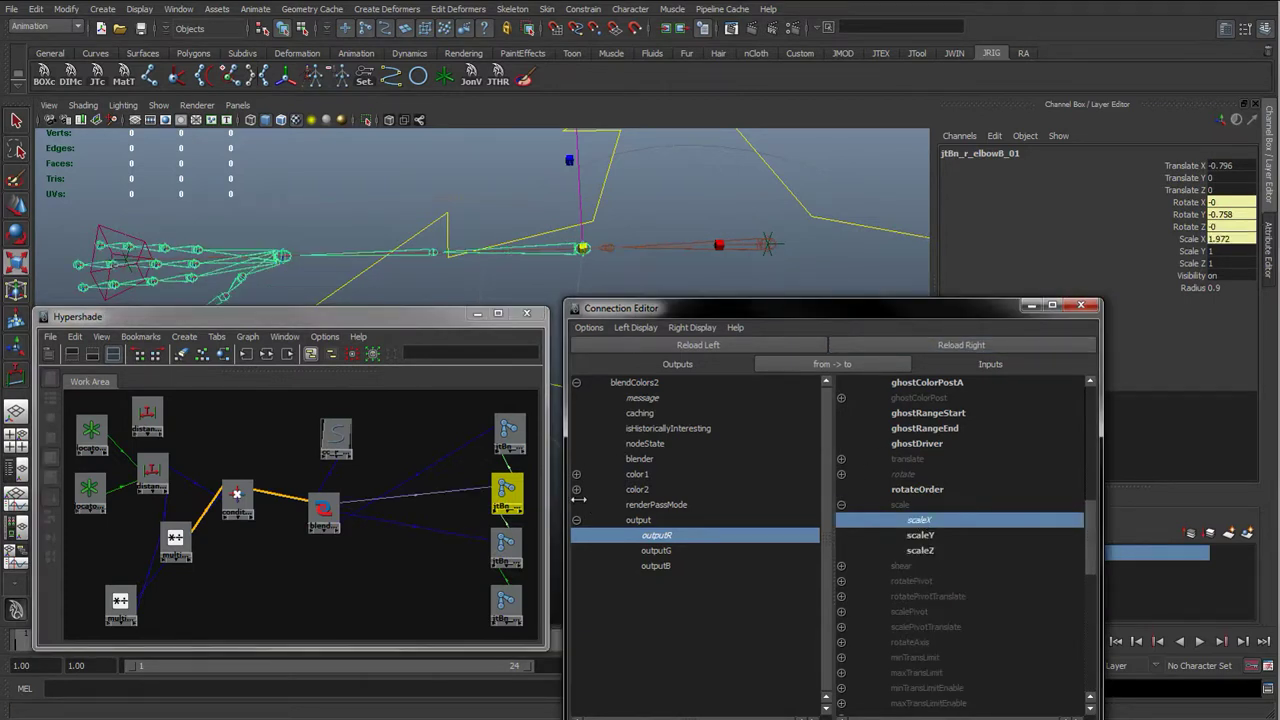
Step: Reload jtBn_r_foreArmTwist_01 and jtBn_r_elbowB_01 as connection targets to verify their scaleX links from outputR
{"action": "left_click", "coordinate": [508, 430]}
{"action": "left_click", "coordinate": [940, 348]}
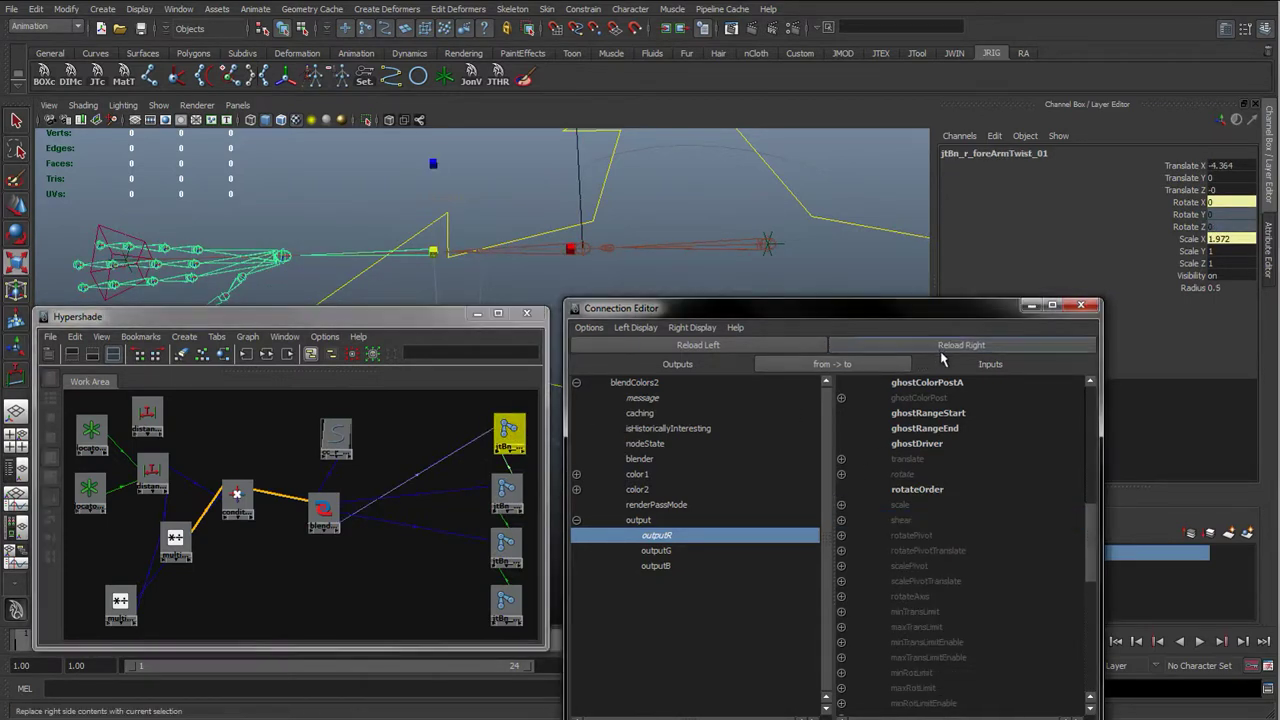
{"action": "left_click", "coordinate": [840, 506]}
{"action": "left_click", "coordinate": [916, 521]}
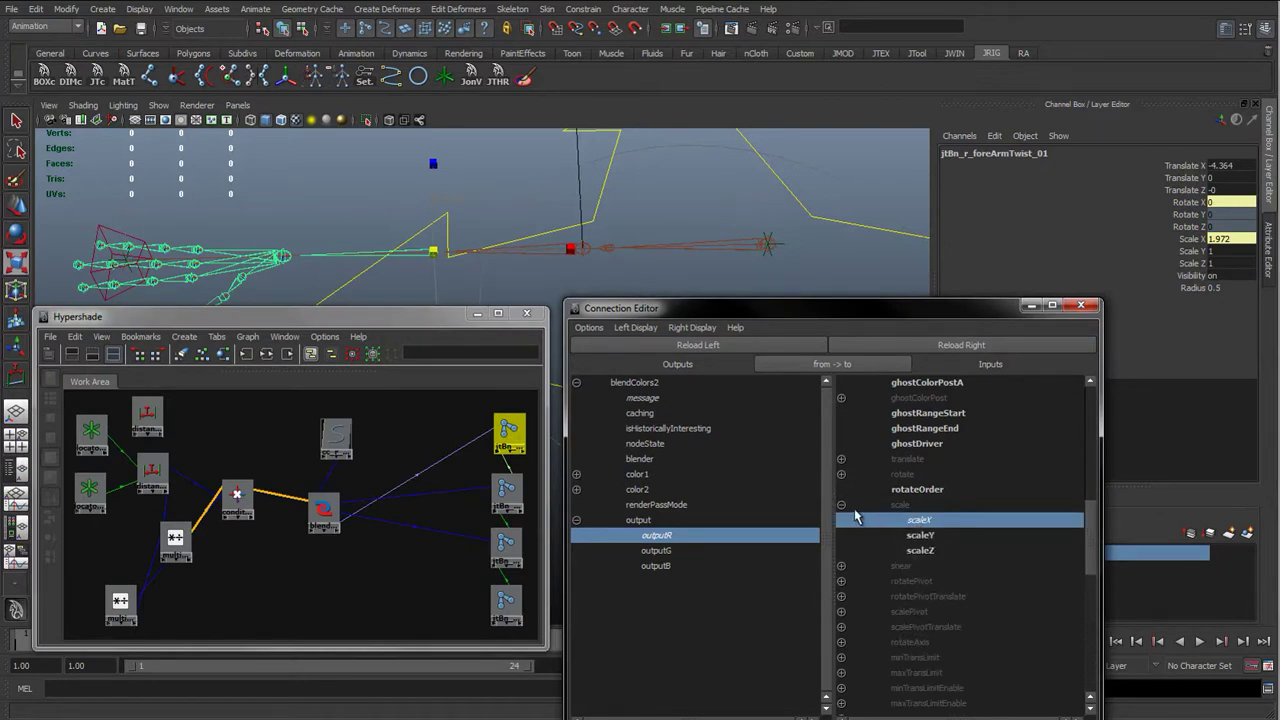
{"action": "left_click", "coordinate": [507, 490]}
{"action": "left_click", "coordinate": [945, 346]}
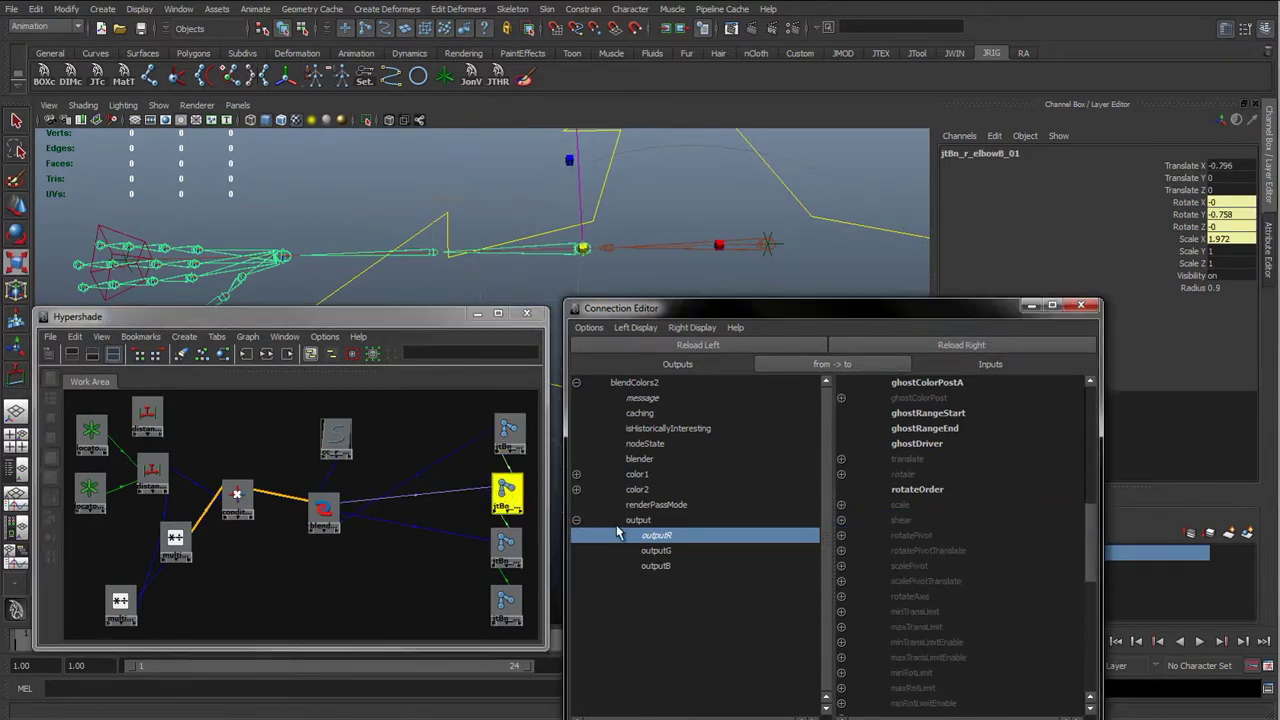
{"action": "left_click", "coordinate": [841, 505]}
Step: Connect outputR of blendColors2 to scaleX of jtBn_r_shoulder_01, close the Connection Editor and clear the selection
{"action": "left_click", "coordinate": [508, 601]}
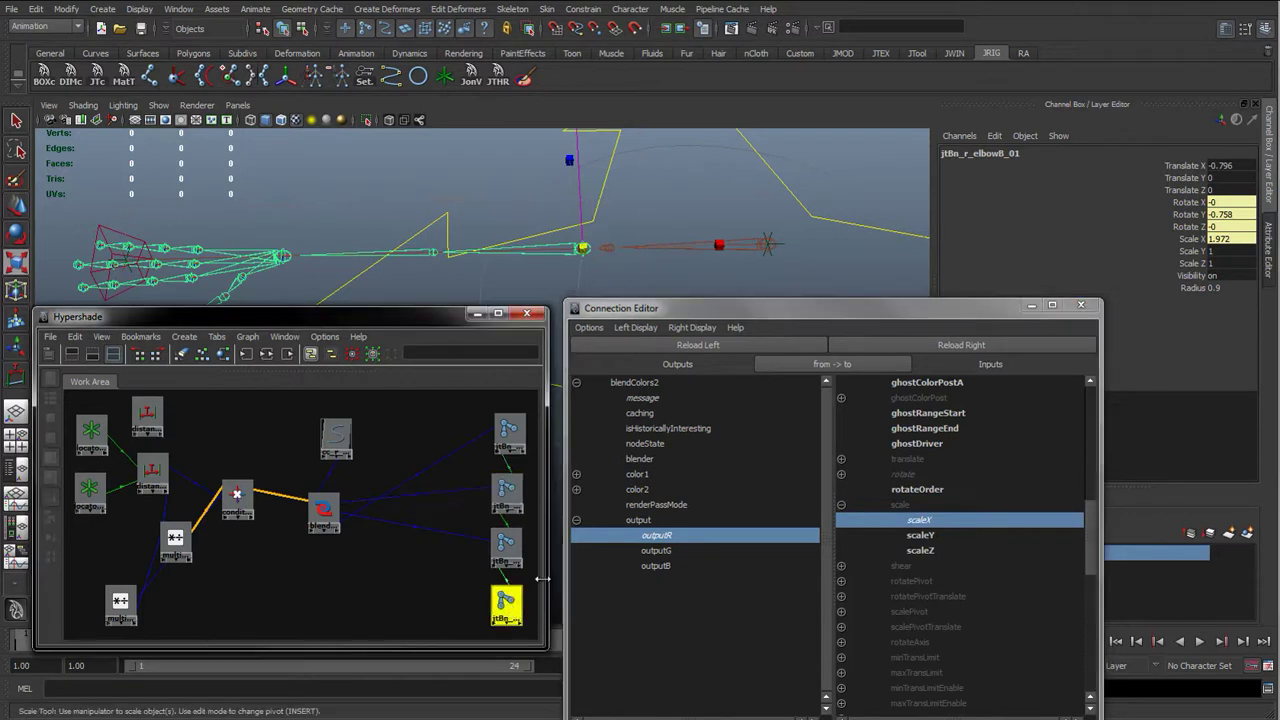
{"action": "left_click", "coordinate": [925, 346]}
{"action": "left_click", "coordinate": [840, 505]}
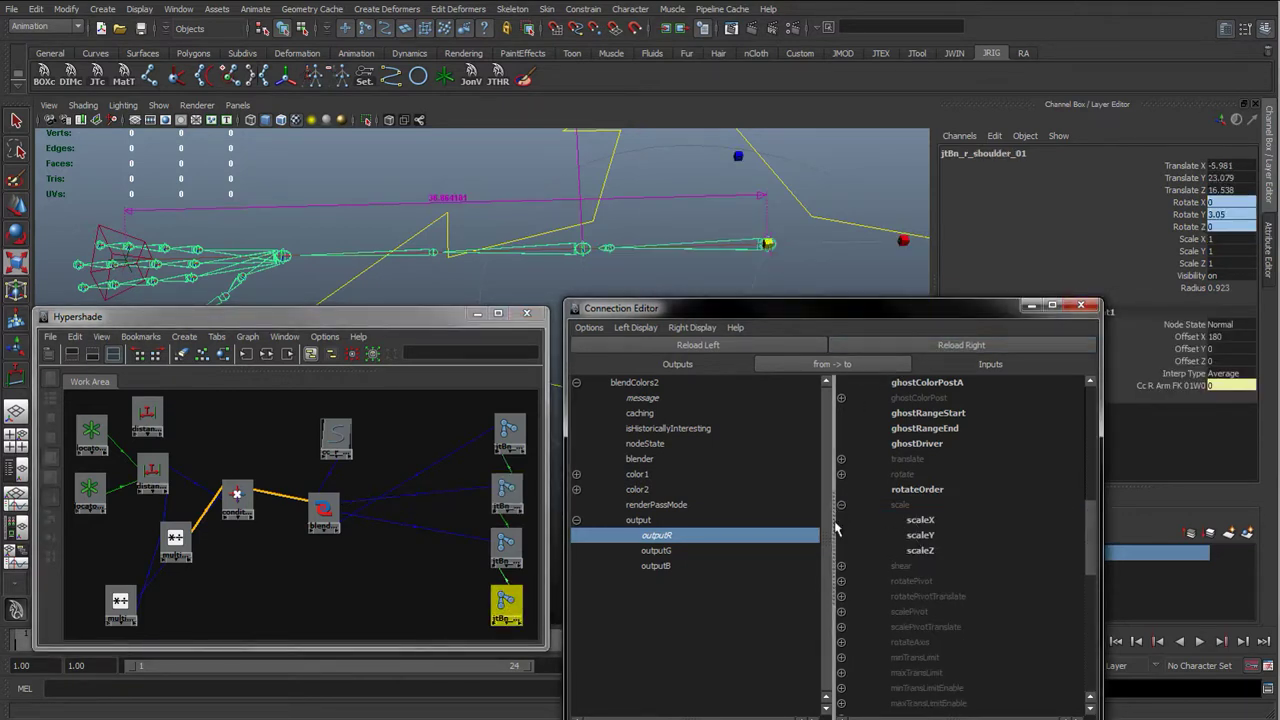
{"action": "left_click_drag", "start_coordinate": [508, 604], "coordinate": [503, 601]}
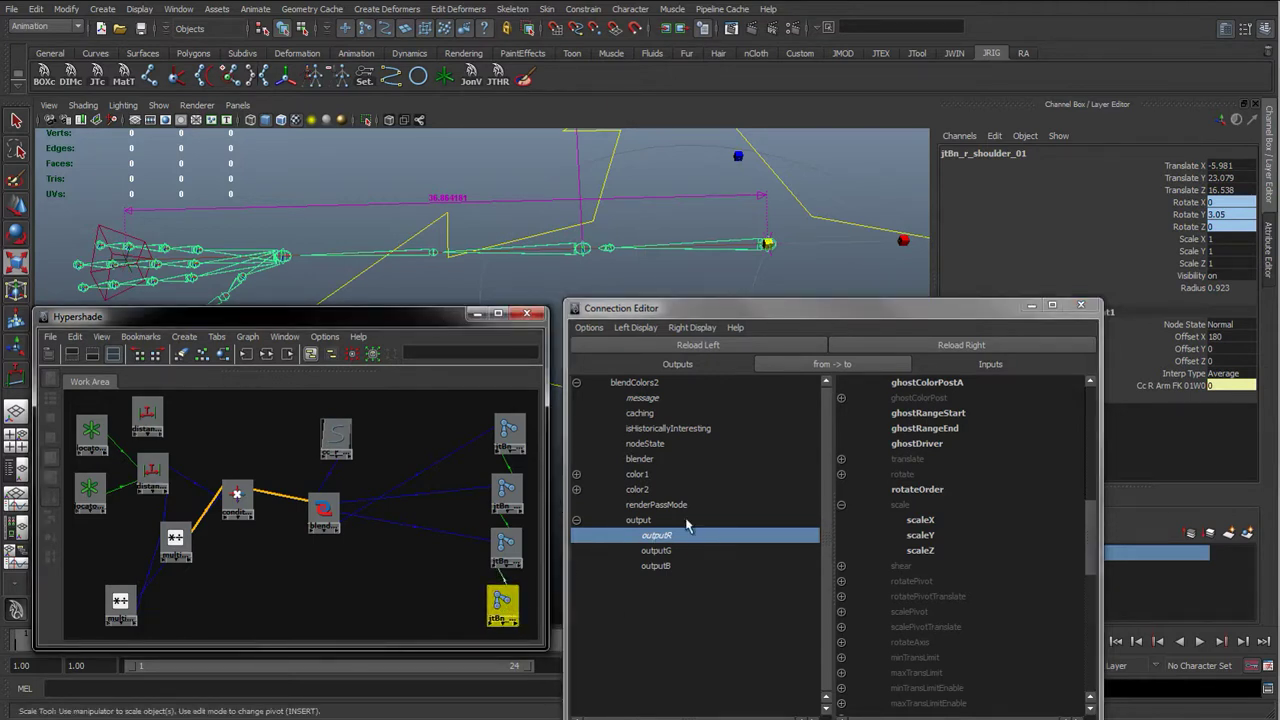
{"action": "left_click", "coordinate": [920, 520]}
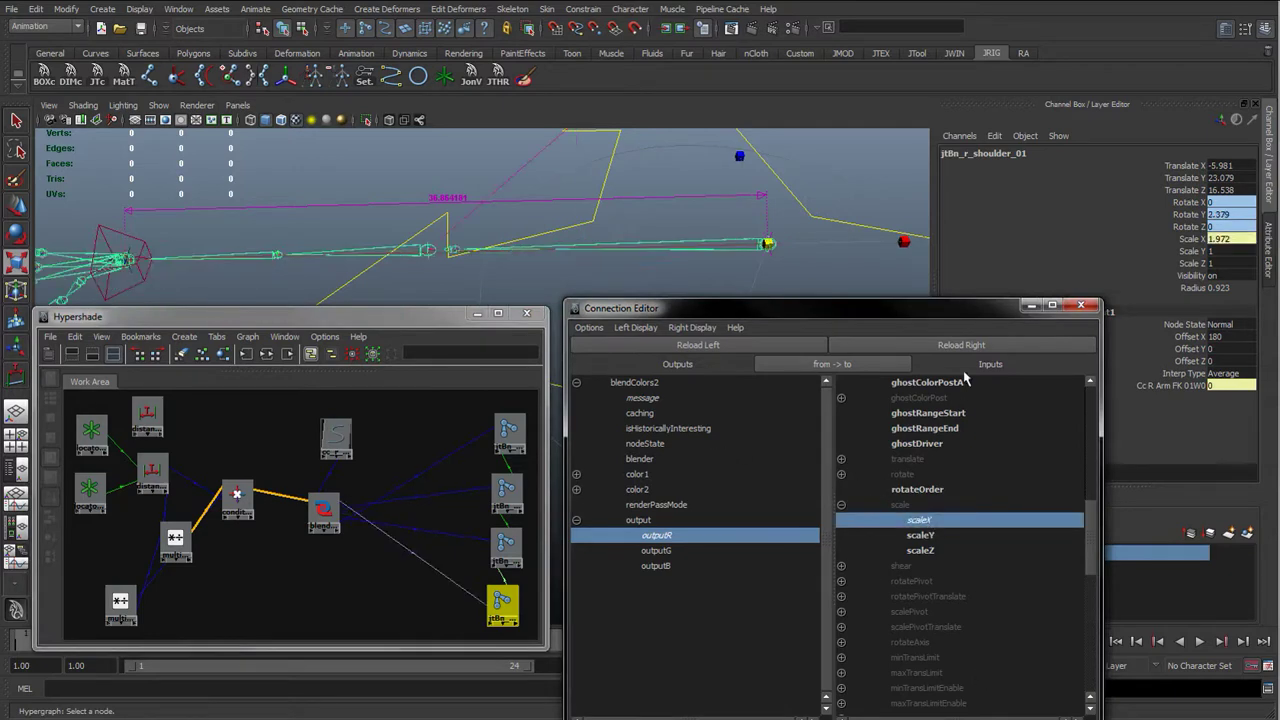
{"action": "left_click", "coordinate": [1081, 304]}
{"action": "left_click_drag", "start_coordinate": [418, 322], "coordinate": [422, 359]}
{"action": "left_click", "coordinate": [629, 289]}
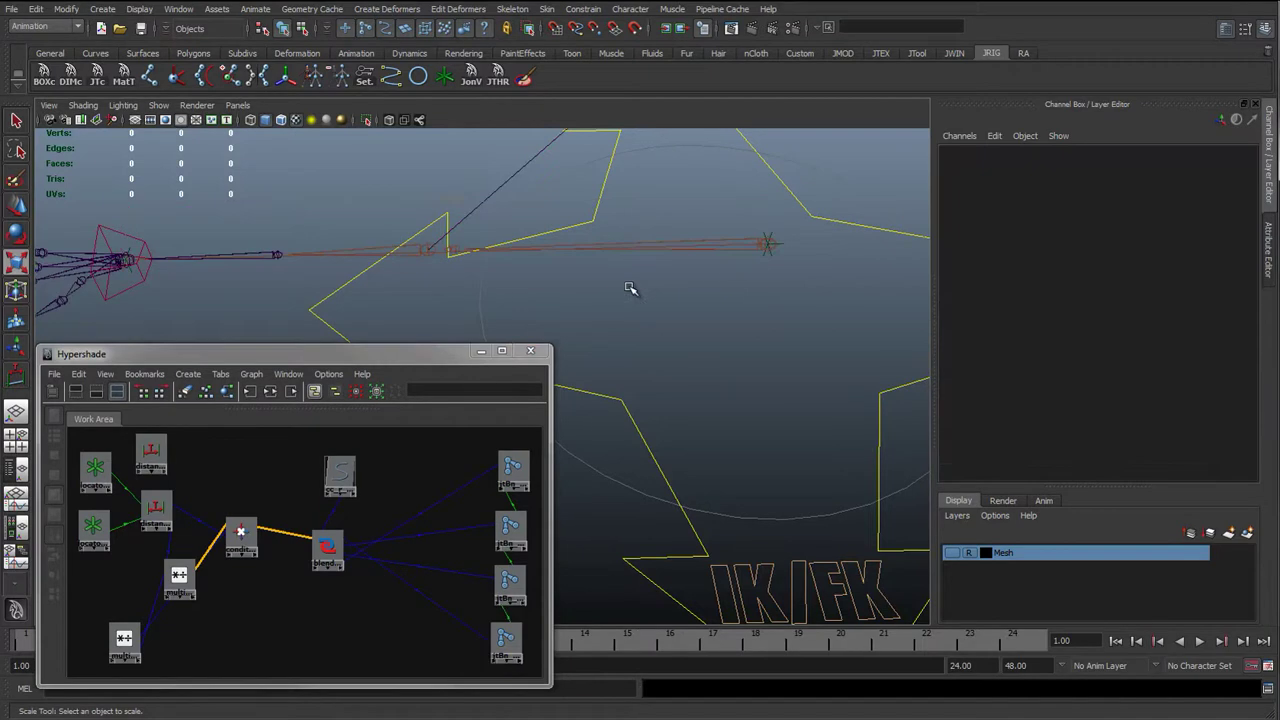
Step: Move the wrist control cc_r_wrist_01 outward to about -32.19 in Translate X to test the arm's stretching
{"action": "key", "text": "q"}
{"action": "right_click_drag", "start_coordinate": [634, 309], "coordinate": [360, 318], "text": "alt"}
{"action": "left_click", "coordinate": [272, 296]}
{"action": "key", "text": "w"}
{"action": "left_click_drag", "start_coordinate": [323, 338], "coordinate": [305, 235], "text": "alt"}
{"action": "middle_click_drag", "start_coordinate": [305, 235], "coordinate": [260, 262]}
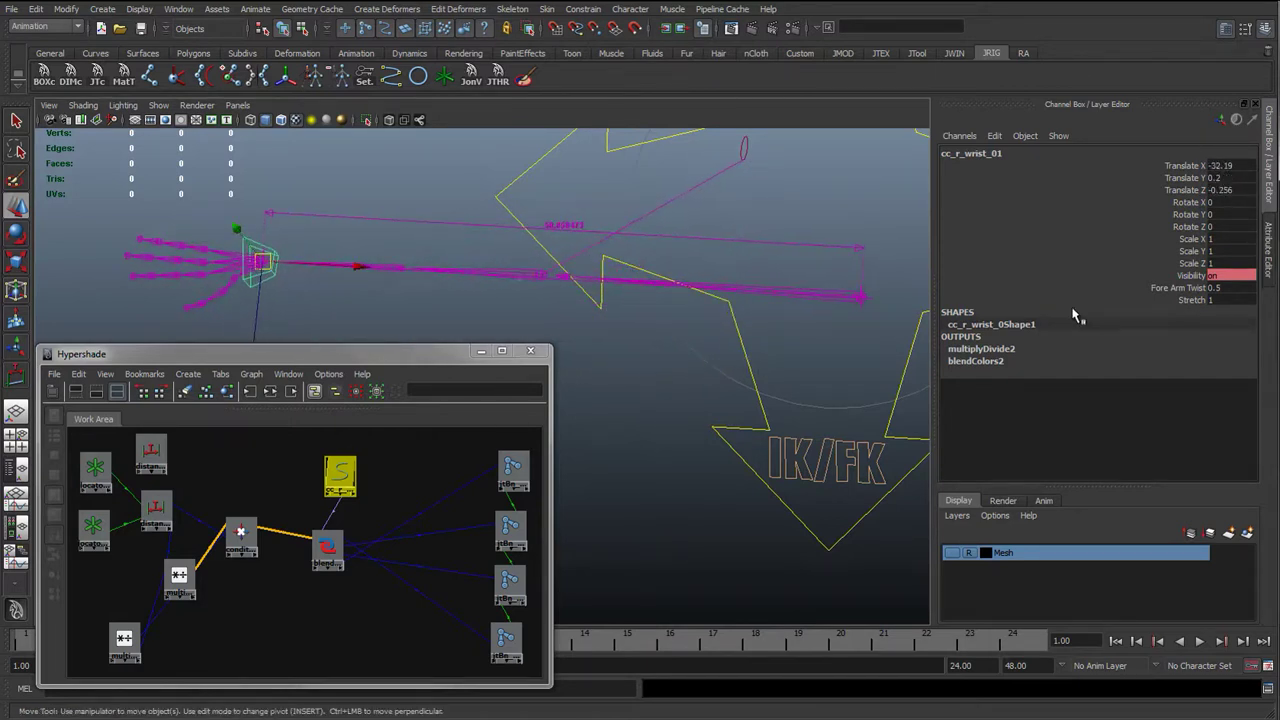
Step: Scrub the Stretch attribute of cc_r_wrist_01 and return it to 1 to test its effect on the extended arm
{"action": "left_click", "coordinate": [1192, 300]}
{"action": "middle_click_drag", "start_coordinate": [680, 330], "coordinate": [716, 284]}
{"action": "key", "text": "w"}
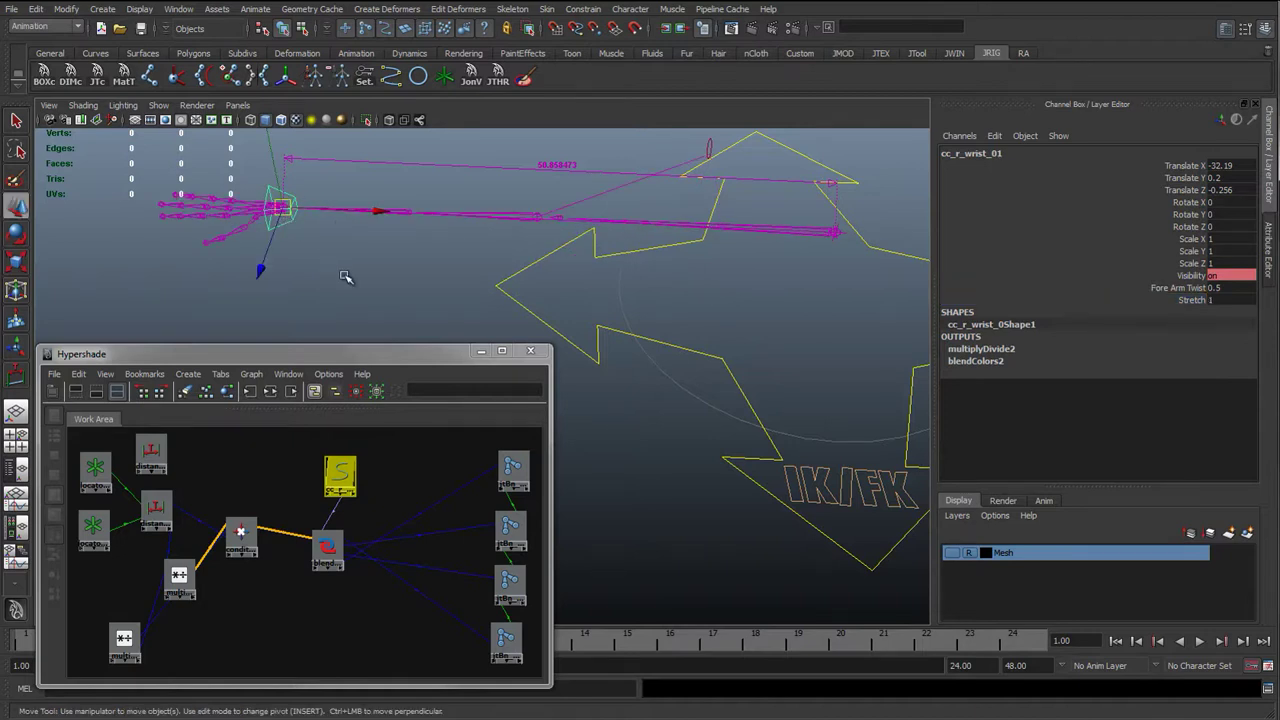
{"action": "left_click_drag", "start_coordinate": [312, 228], "coordinate": [616, 263], "text": "alt"}
Step: Reset Translate X, Y and Z of cc_r_wrist_01 to 0 and deselect the control
{"action": "left_click_drag", "start_coordinate": [1185, 166], "coordinate": [1185, 190]}
{"action": "type", "text": "0"}
{"action": "key", "text": "Return"}
{"action": "left_click", "coordinate": [426, 279]}
{"action": "middle_click_drag", "start_coordinate": [680, 294], "coordinate": [425, 299], "text": "alt"}
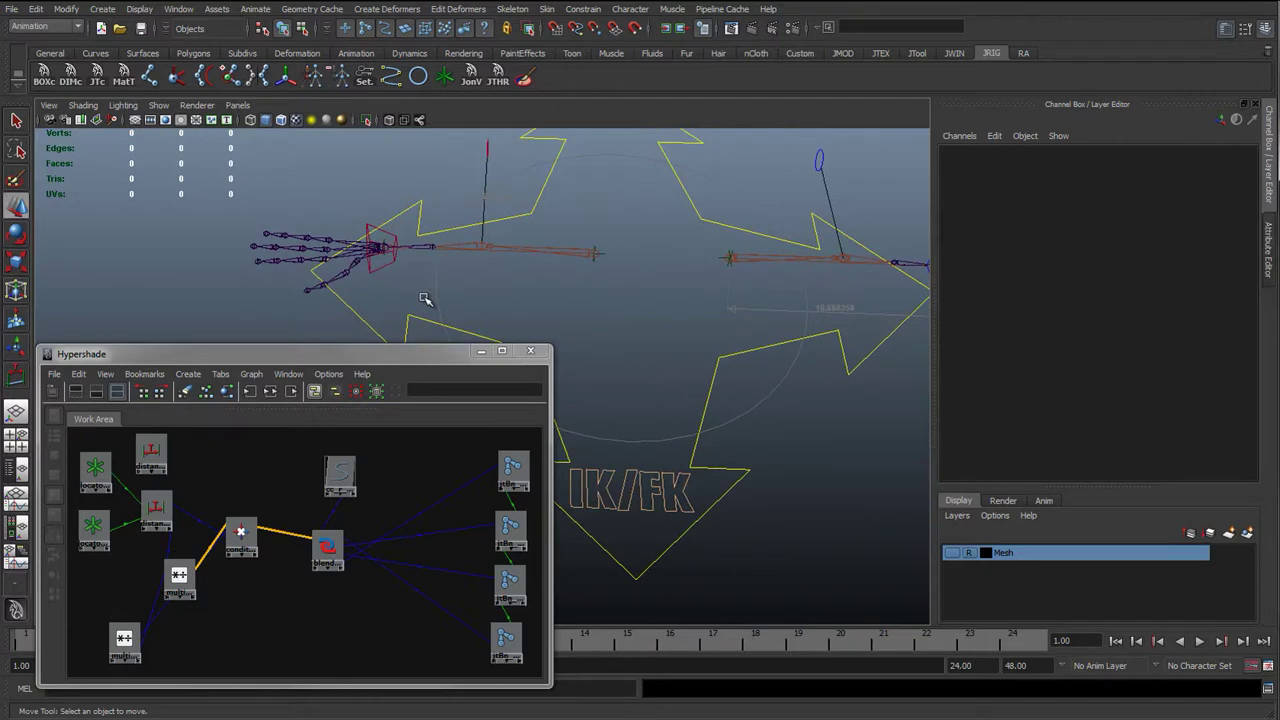
{"action": "left_click_drag", "start_coordinate": [434, 260], "coordinate": [531, 269], "text": "alt"}
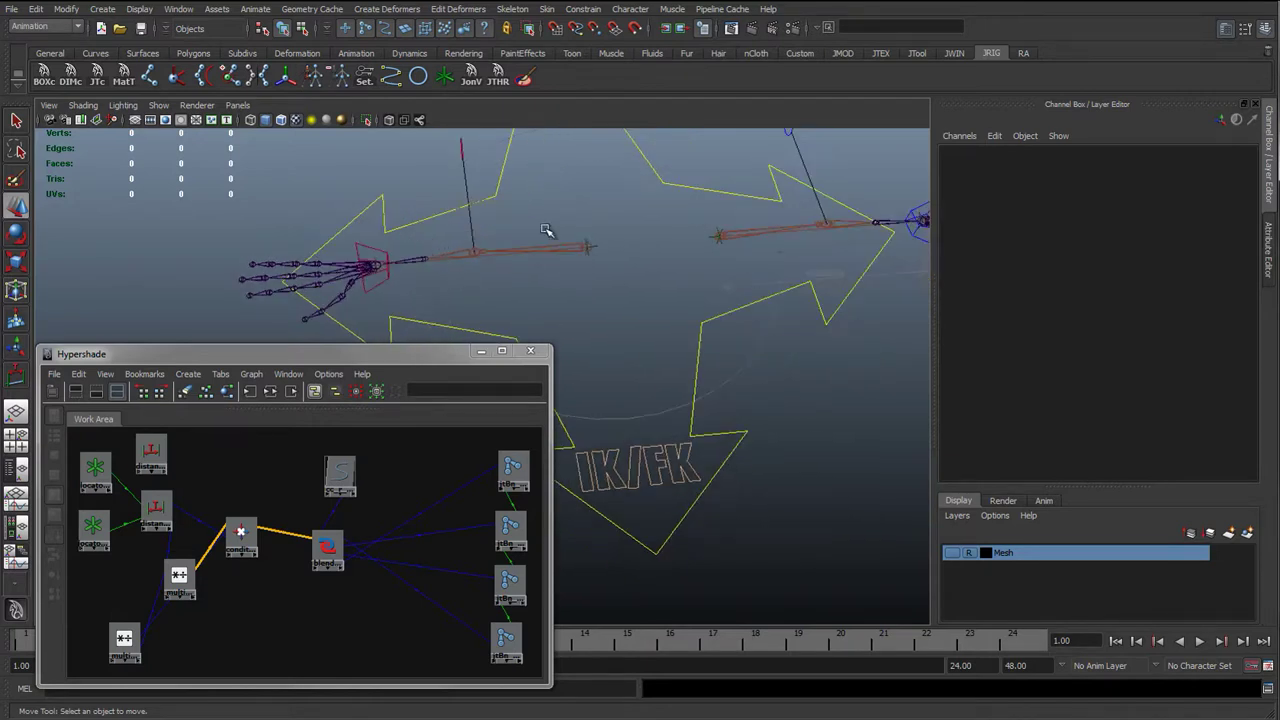
{"action": "left_click_drag", "start_coordinate": [449, 271], "coordinate": [428, 237], "text": "alt"}
{"action": "left_click_drag", "start_coordinate": [491, 266], "coordinate": [508, 271], "text": "alt"}
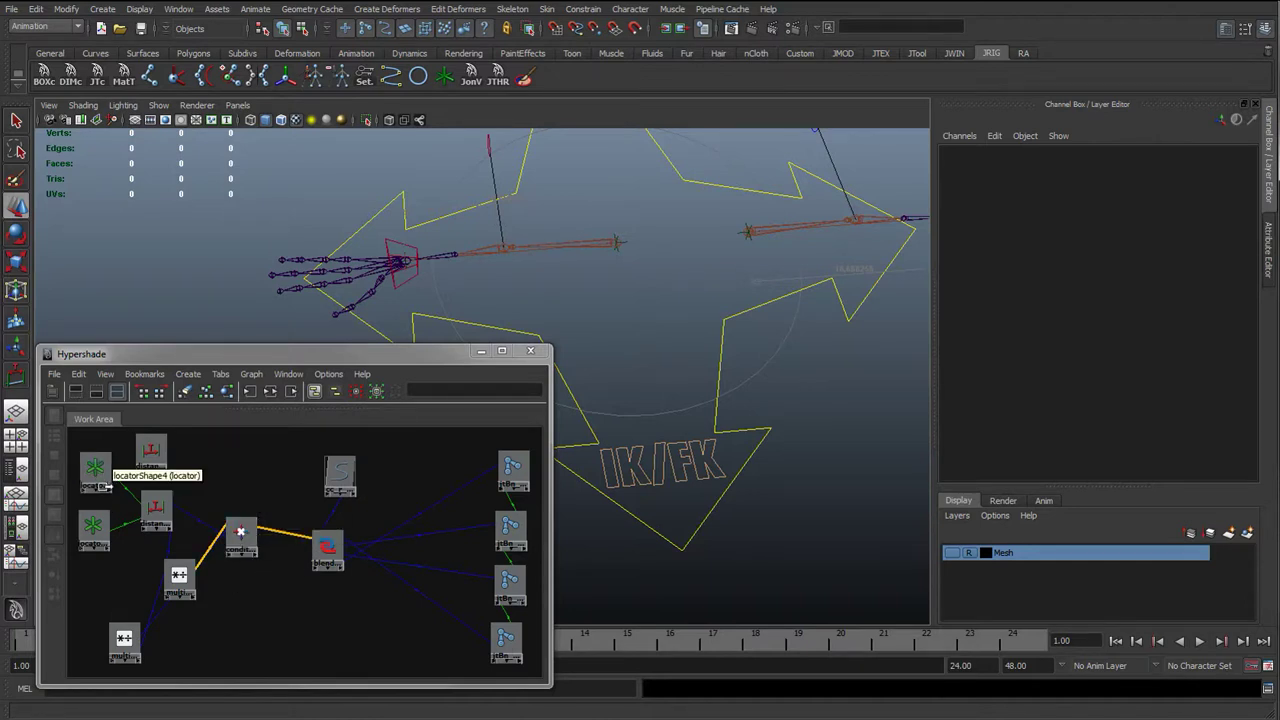
Step: Spread out the two distance nodes and the multiplyDivide5 and multiplyDivide6 nodes in the Hypershade graph
{"action": "left_click_drag", "start_coordinate": [152, 452], "coordinate": [147, 445]}
{"action": "left_click_drag", "start_coordinate": [125, 645], "coordinate": [96, 648]}
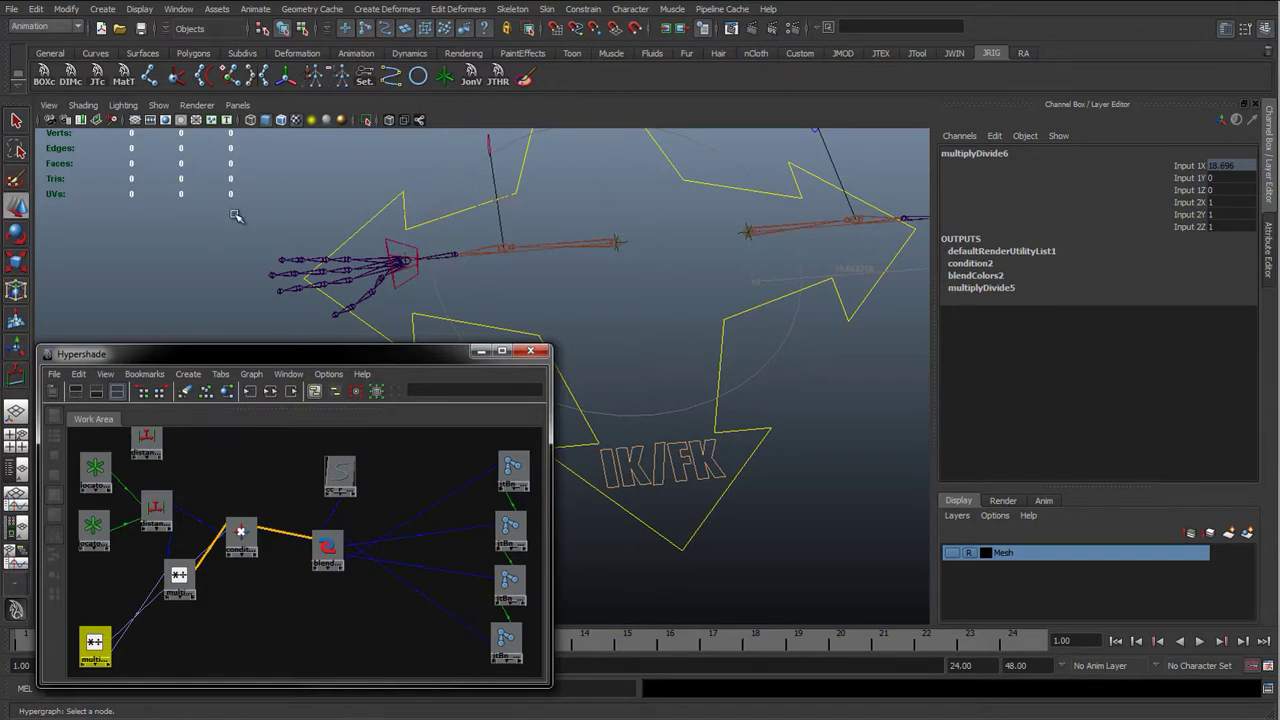
{"action": "left_click", "coordinate": [183, 583]}
{"action": "left_click_drag", "start_coordinate": [183, 583], "coordinate": [194, 584]}
{"action": "left_click_drag", "start_coordinate": [158, 512], "coordinate": [146, 506]}
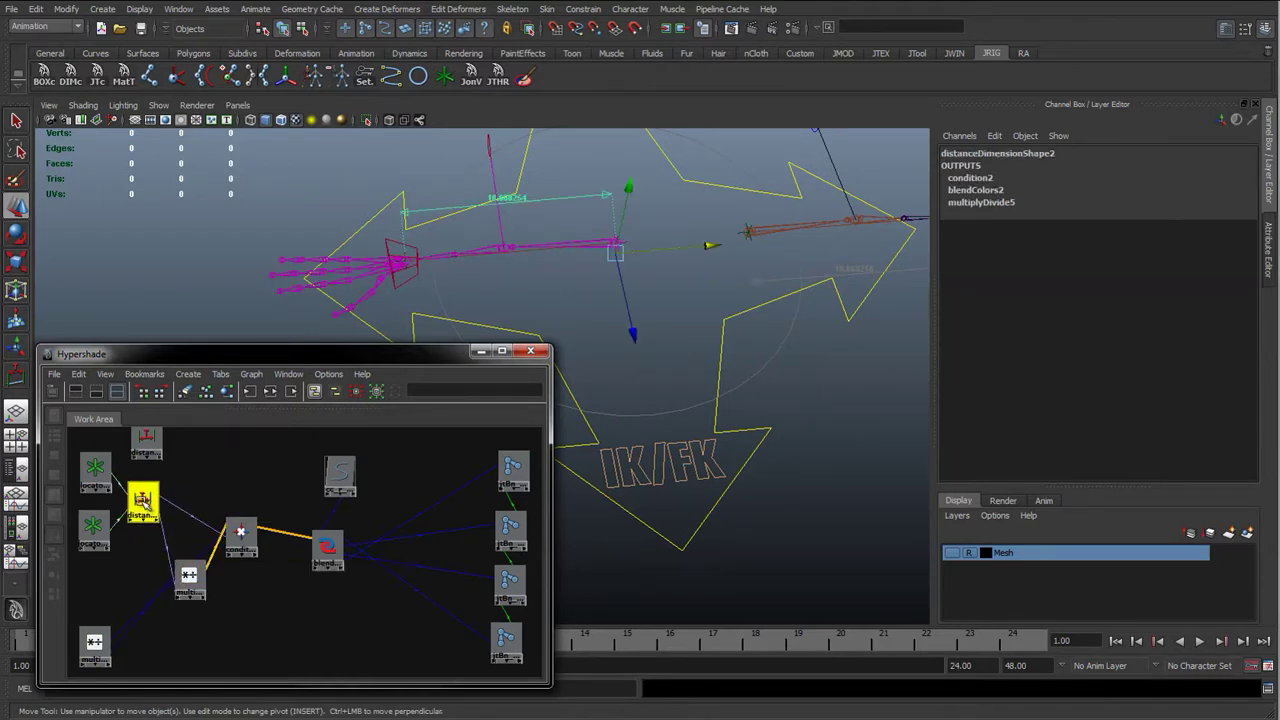
Step: Pull cc_r_wrist_01 far away from the shoulder and examine the Input 1X and Input 2X values of multiplyDivide5
{"action": "left_click", "coordinate": [386, 243]}
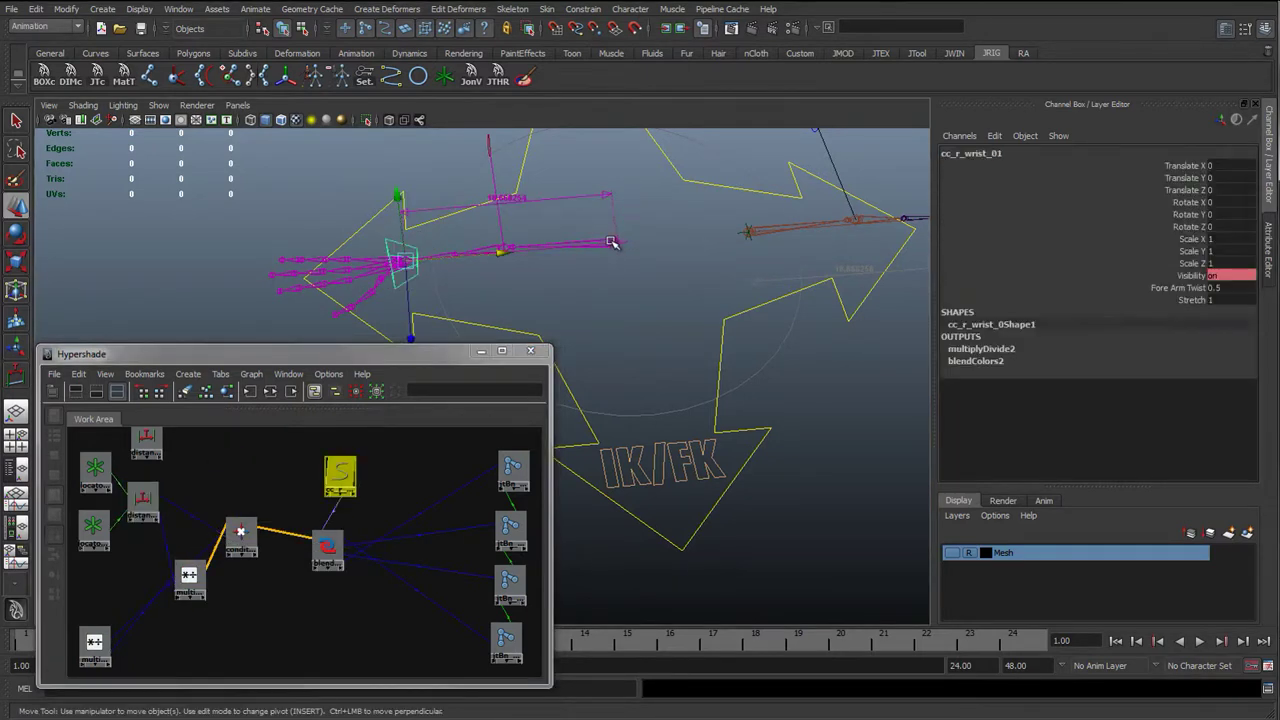
{"action": "left_click_drag", "start_coordinate": [402, 262], "coordinate": [285, 261]}
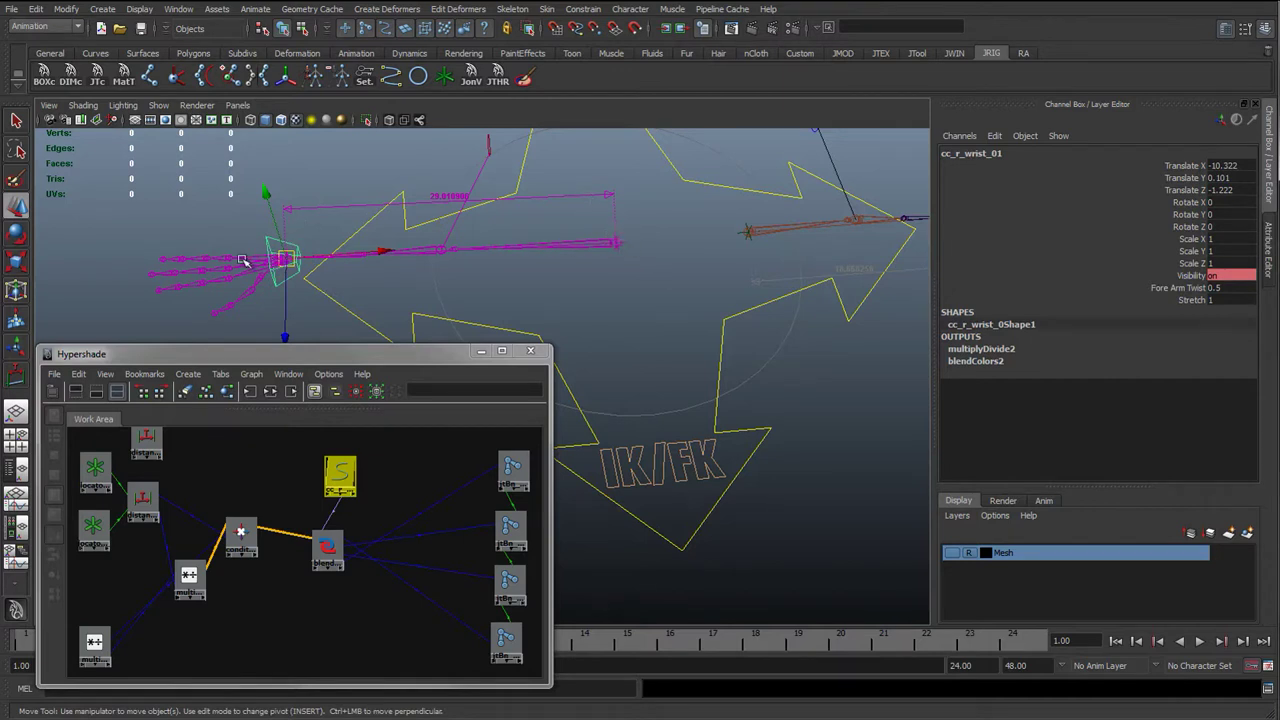
{"action": "left_click_drag", "start_coordinate": [285, 262], "coordinate": [82, 215]}
{"action": "left_click", "coordinate": [190, 577]}
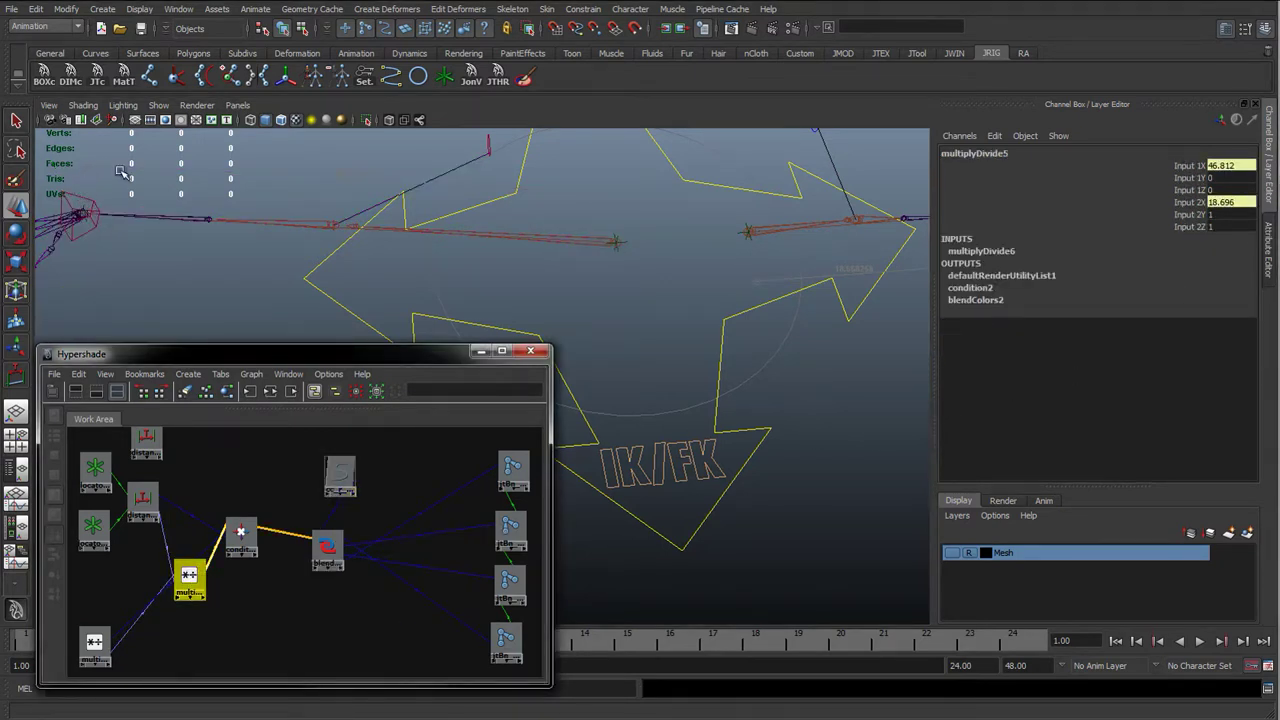
{"action": "left_click", "coordinate": [1189, 204]}
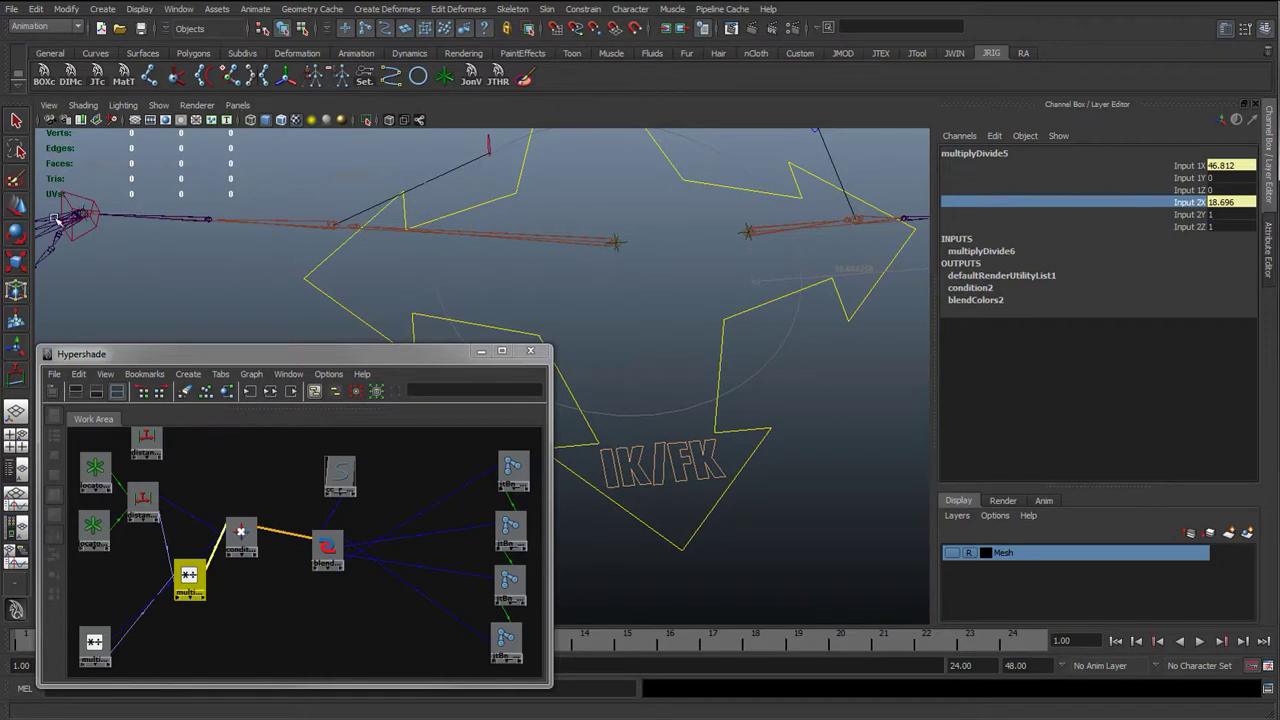
Step: Open condition2 in the Attribute Editor and turn off Auto Load Selected Attributes
{"action": "left_click_drag", "start_coordinate": [240, 532], "coordinate": [251, 537]}
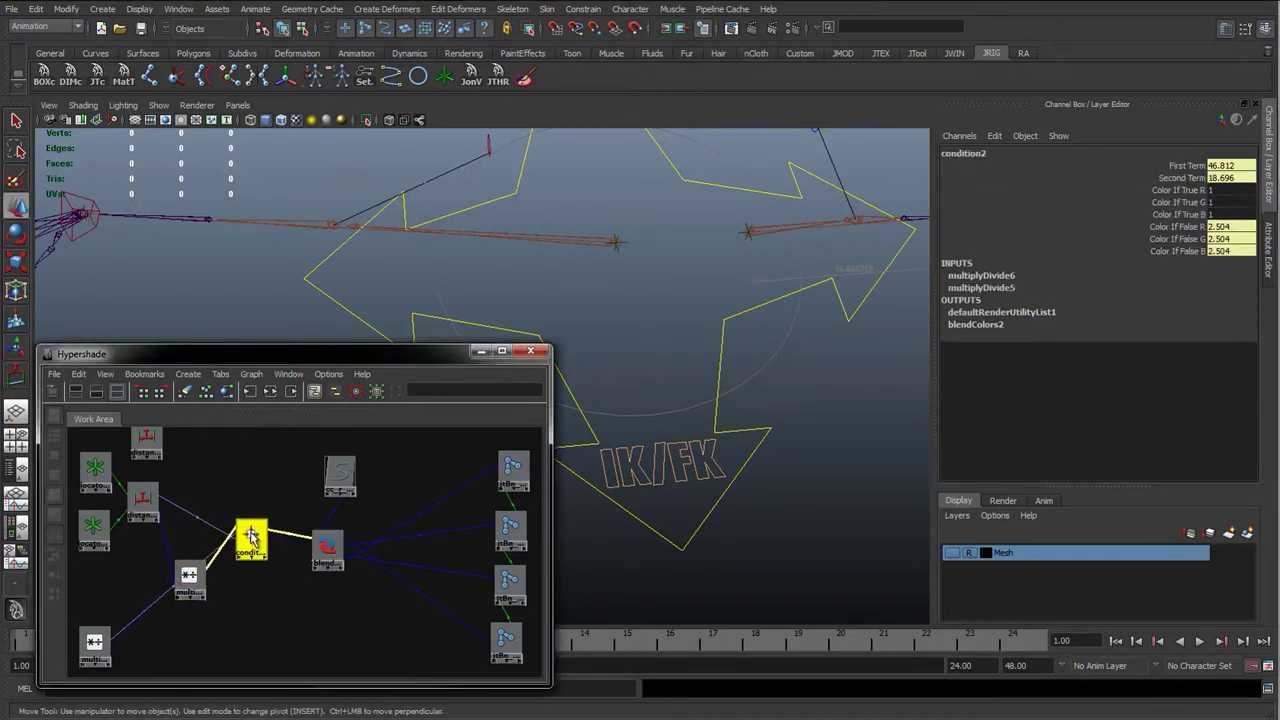
{"action": "double_click", "coordinate": [251, 535]}
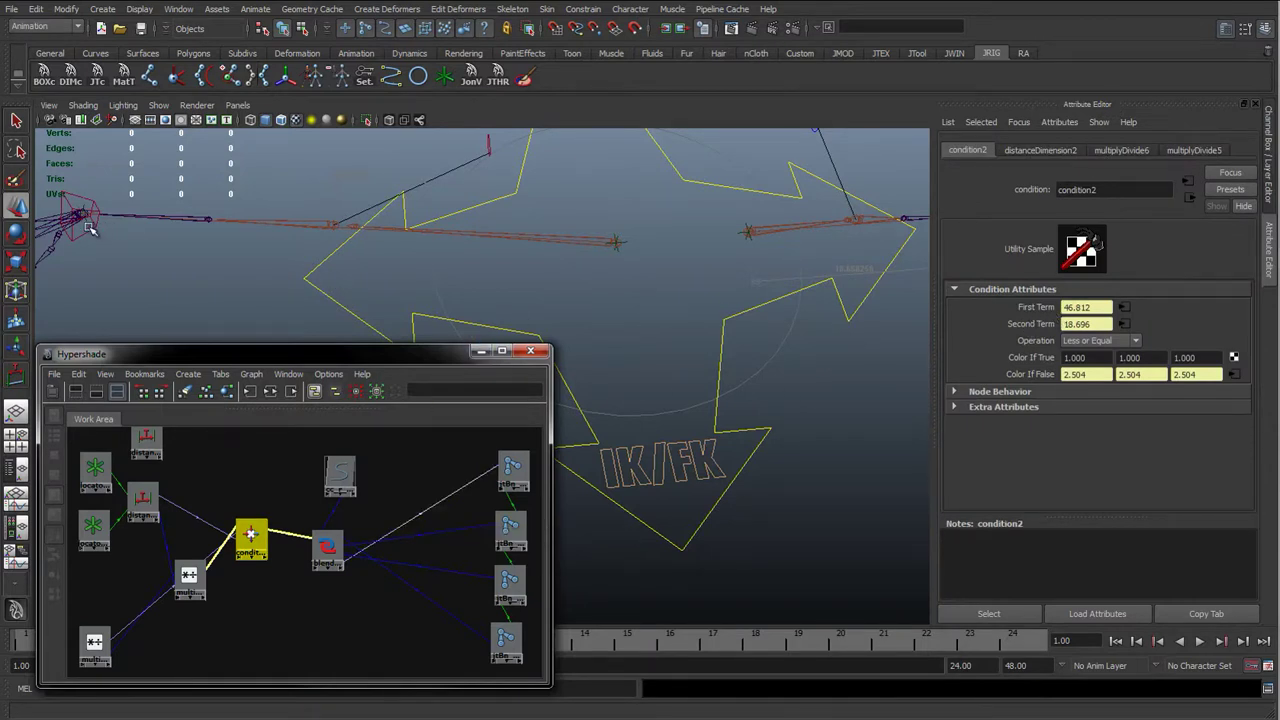
{"action": "left_click", "coordinate": [947, 122]}
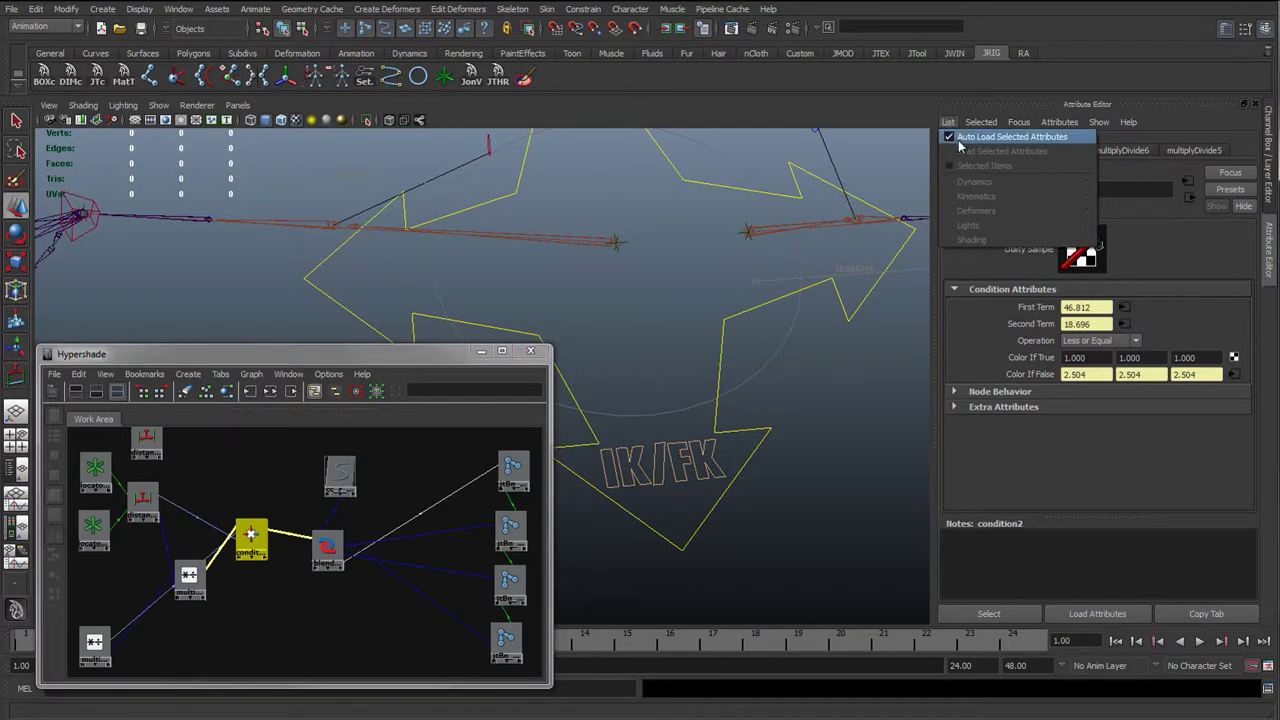
{"action": "left_click", "coordinate": [960, 145]}
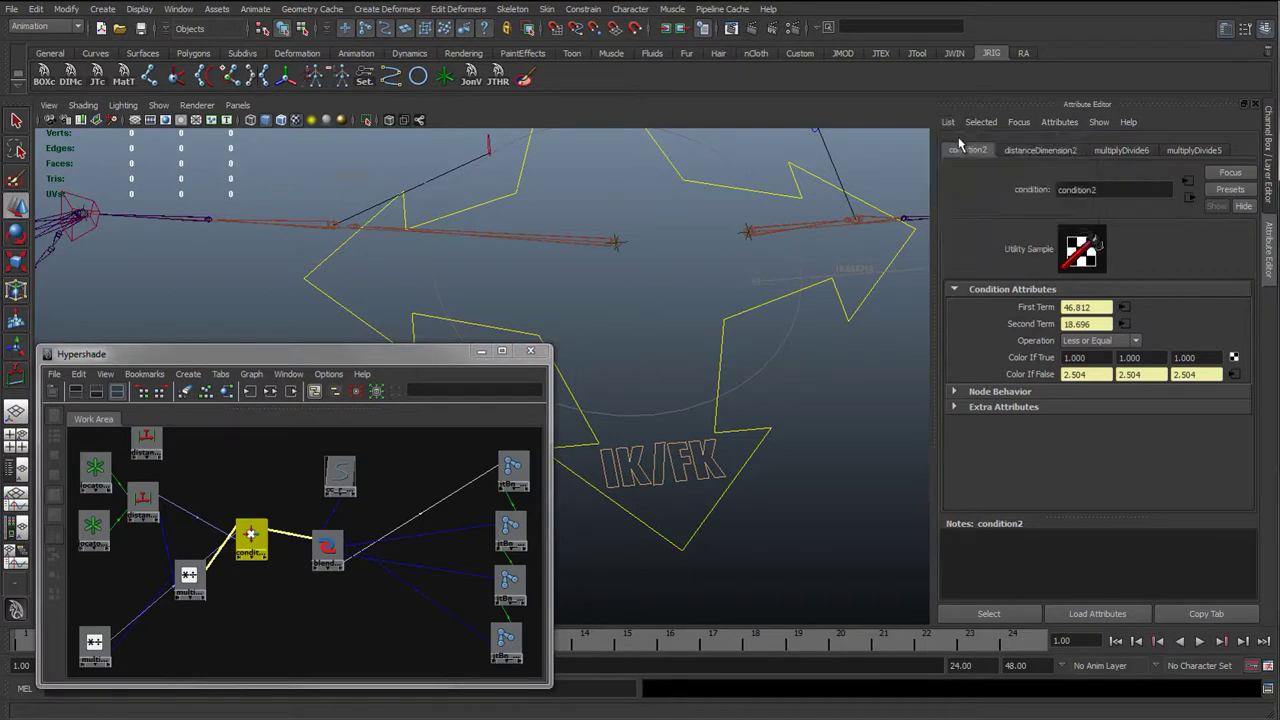
Step: Move cc_r_wrist_01 toward the shoulder and back out to compare condition2's First and Second Terms, and inspect blendColors2's attributes
{"action": "left_click", "coordinate": [97, 226]}
{"action": "left_click_drag", "start_coordinate": [84, 216], "coordinate": [463, 261]}
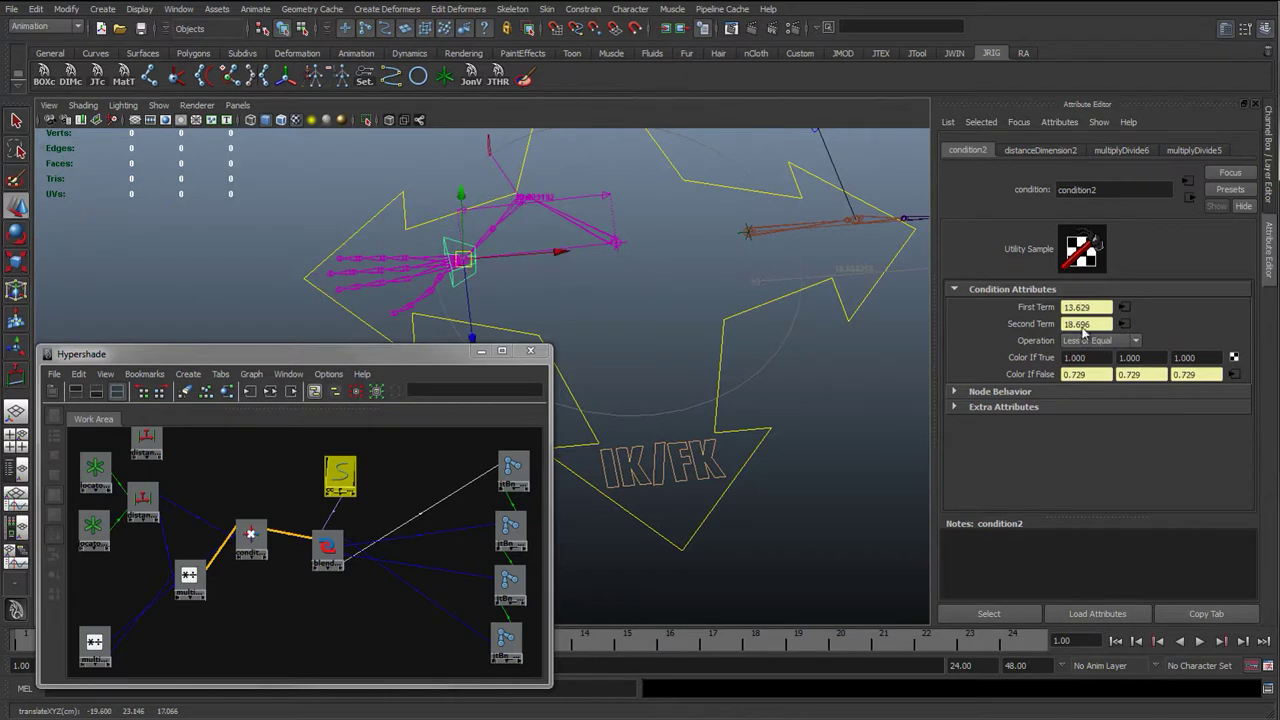
{"action": "left_click_drag", "start_coordinate": [462, 261], "coordinate": [137, 250]}
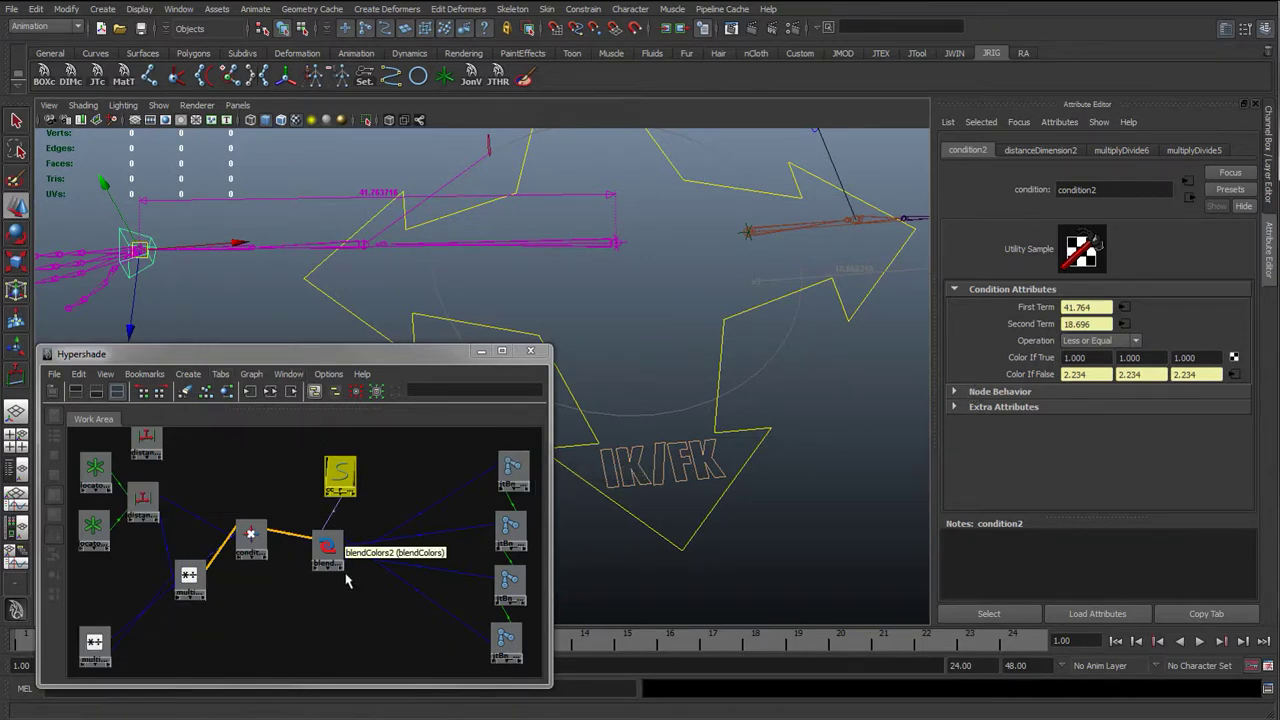
{"action": "left_click", "coordinate": [318, 548]}
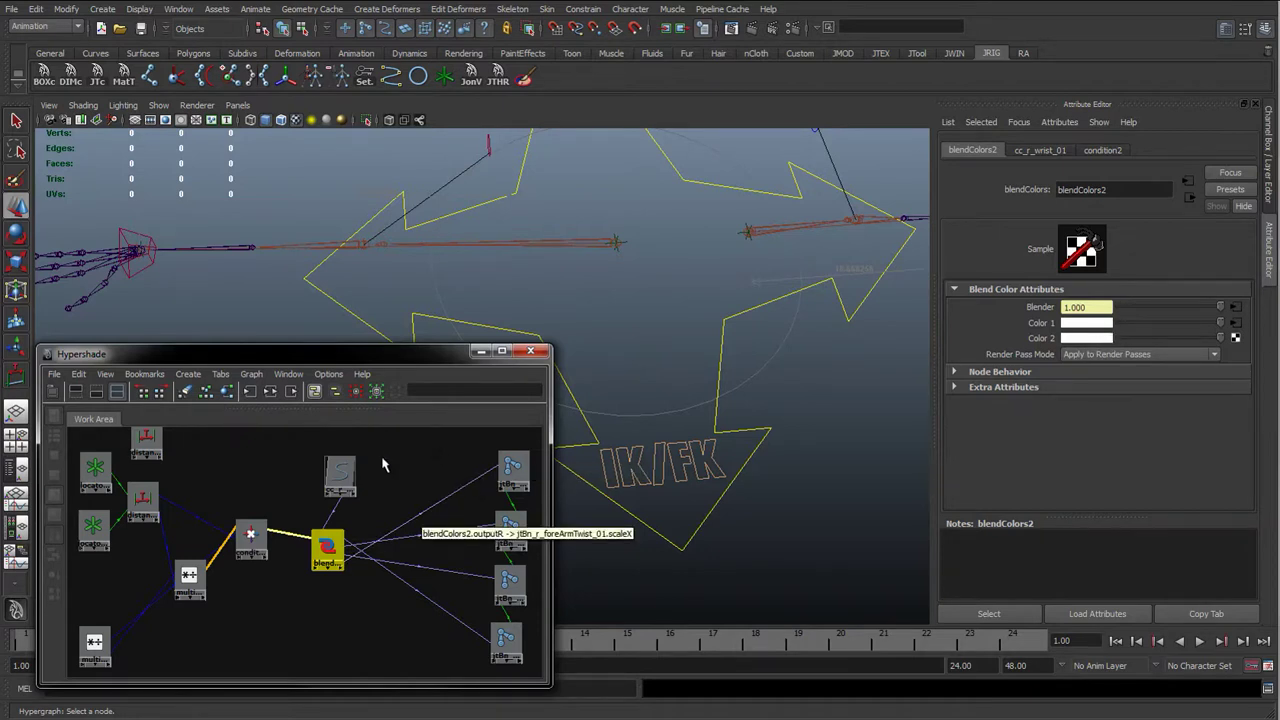
Step: Pull cc_r_wrist_01 outward to about -28.018 in Translate X and set its Stretch to 0
{"action": "left_click", "coordinate": [123, 227]}
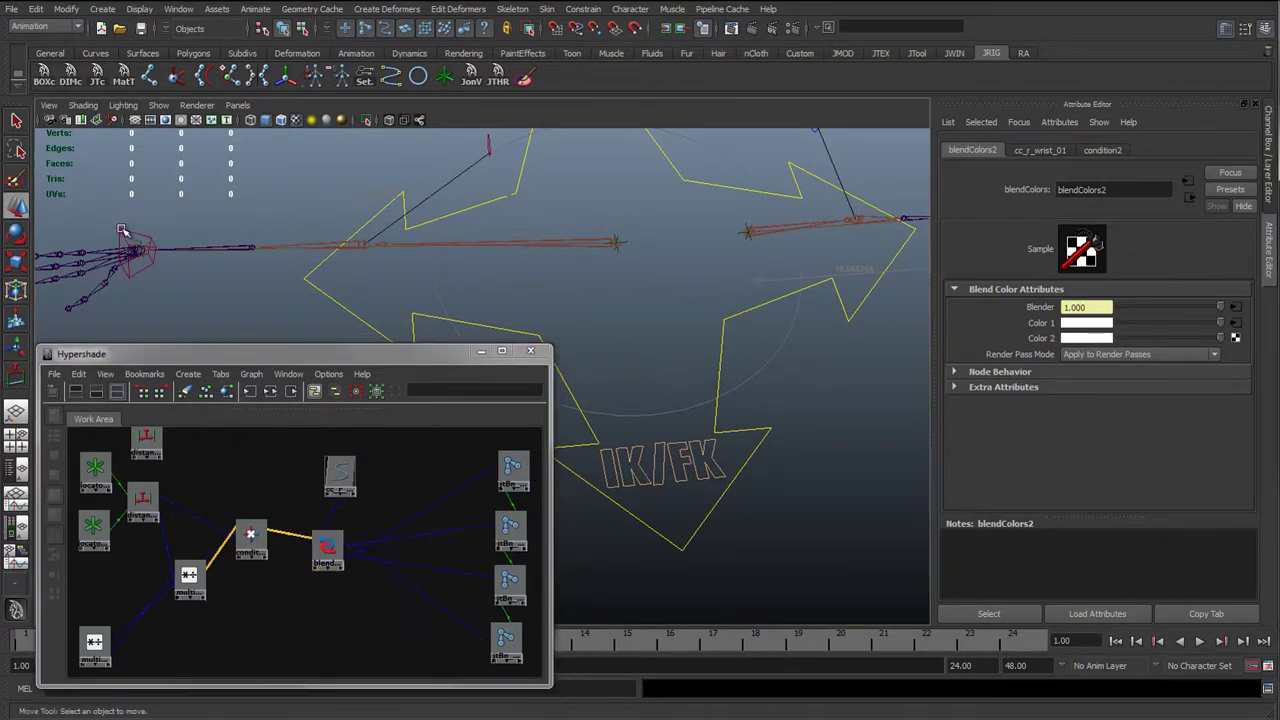
{"action": "left_click", "coordinate": [121, 229]}
{"action": "left_click_drag", "start_coordinate": [141, 249], "coordinate": [80, 242]}
{"action": "left_click", "coordinate": [1270, 158]}
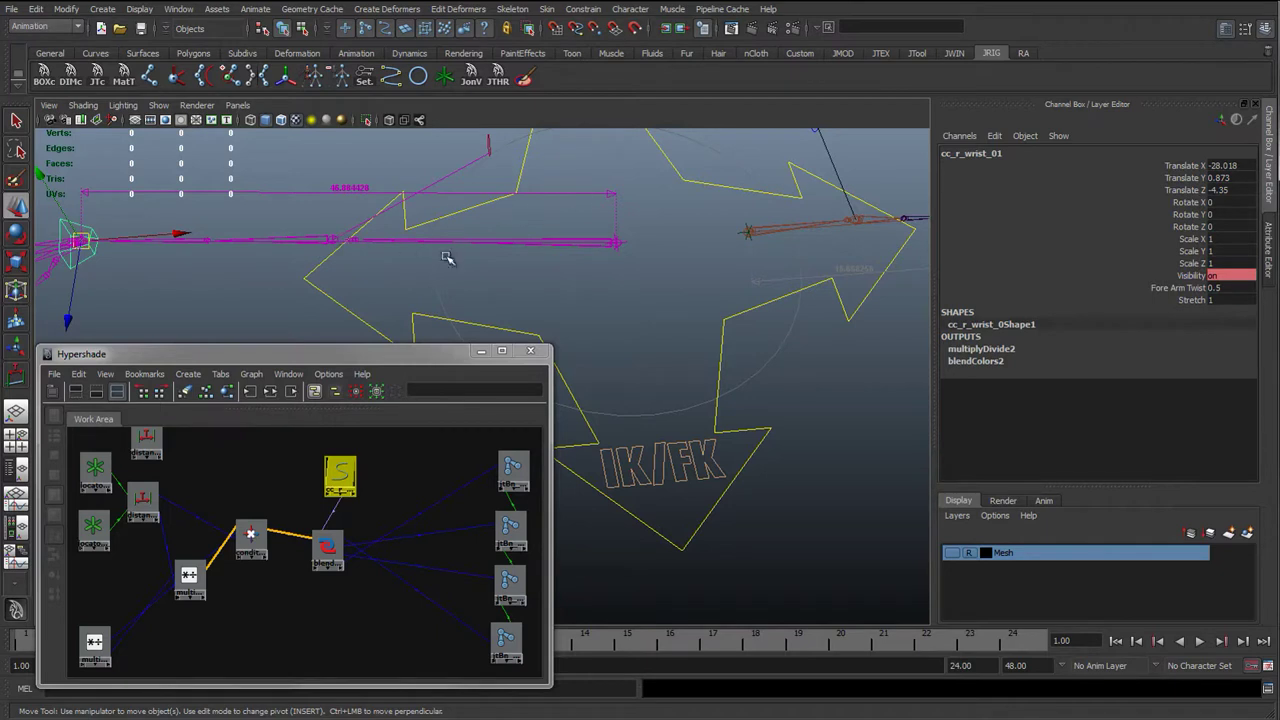
{"action": "left_click", "coordinate": [1138, 301]}
{"action": "middle_click_drag", "start_coordinate": [673, 348], "coordinate": [574, 349]}
{"action": "key", "text": "w"}
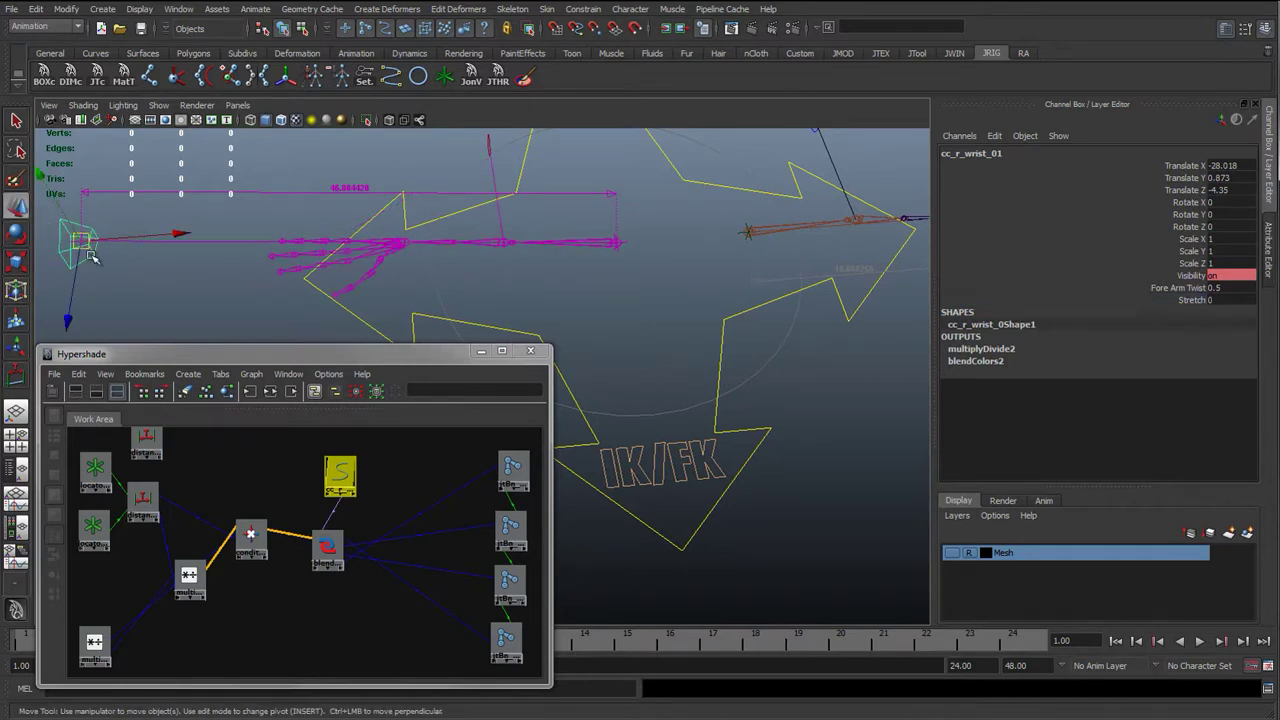
Step: Move cc_r_wrist_01 partway back toward the hand to test the arm with stretching off, and deselect the control
{"action": "left_click_drag", "start_coordinate": [81, 243], "coordinate": [117, 229]}
{"action": "left_click_drag", "start_coordinate": [150, 243], "coordinate": [238, 227]}
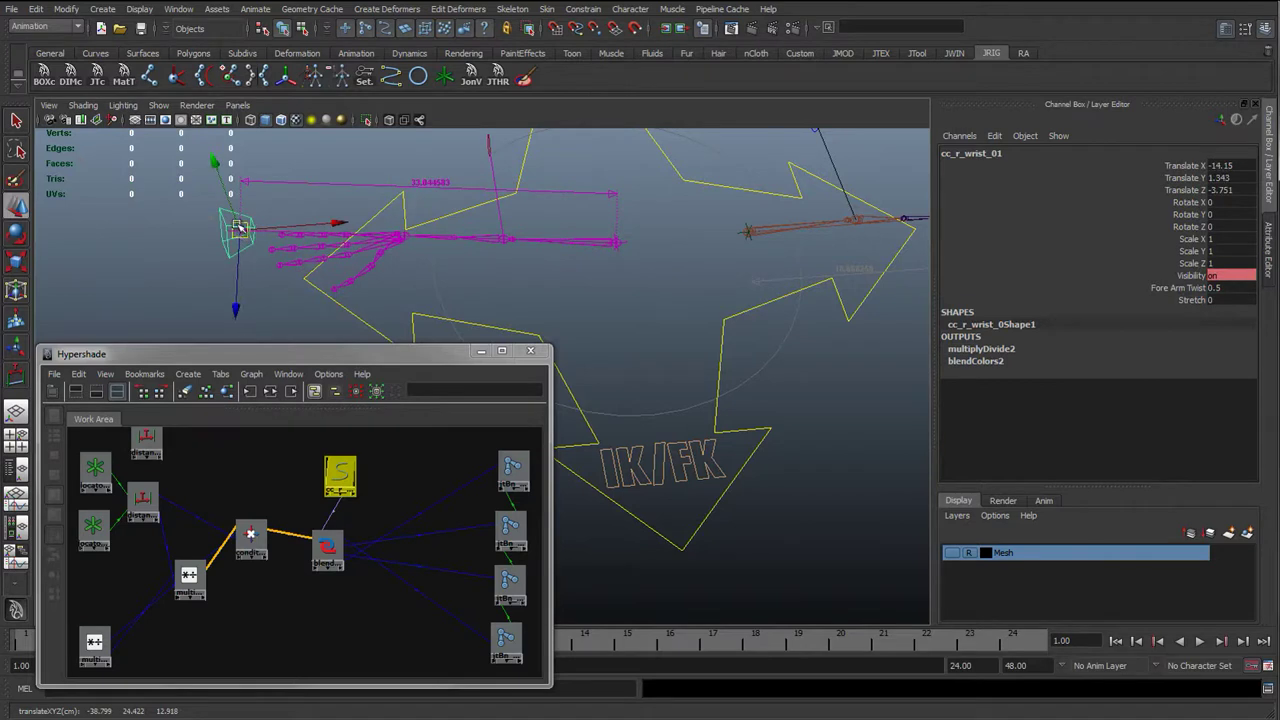
{"action": "left_click_drag", "start_coordinate": [237, 222], "coordinate": [333, 228]}
{"action": "left_click_drag", "start_coordinate": [564, 277], "coordinate": [603, 251], "text": "alt"}
{"action": "middle_click_drag", "start_coordinate": [602, 251], "coordinate": [599, 255], "text": "alt"}
{"action": "right_click_drag", "start_coordinate": [303, 583], "coordinate": [309, 511], "text": "alt"}
{"action": "middle_click_drag", "start_coordinate": [307, 507], "coordinate": [303, 517], "text": "alt"}
{"action": "left_click", "coordinate": [248, 505]}
{"action": "scroll", "coordinate": [265, 530], "scroll_direction": "up", "scroll_amount": 2}
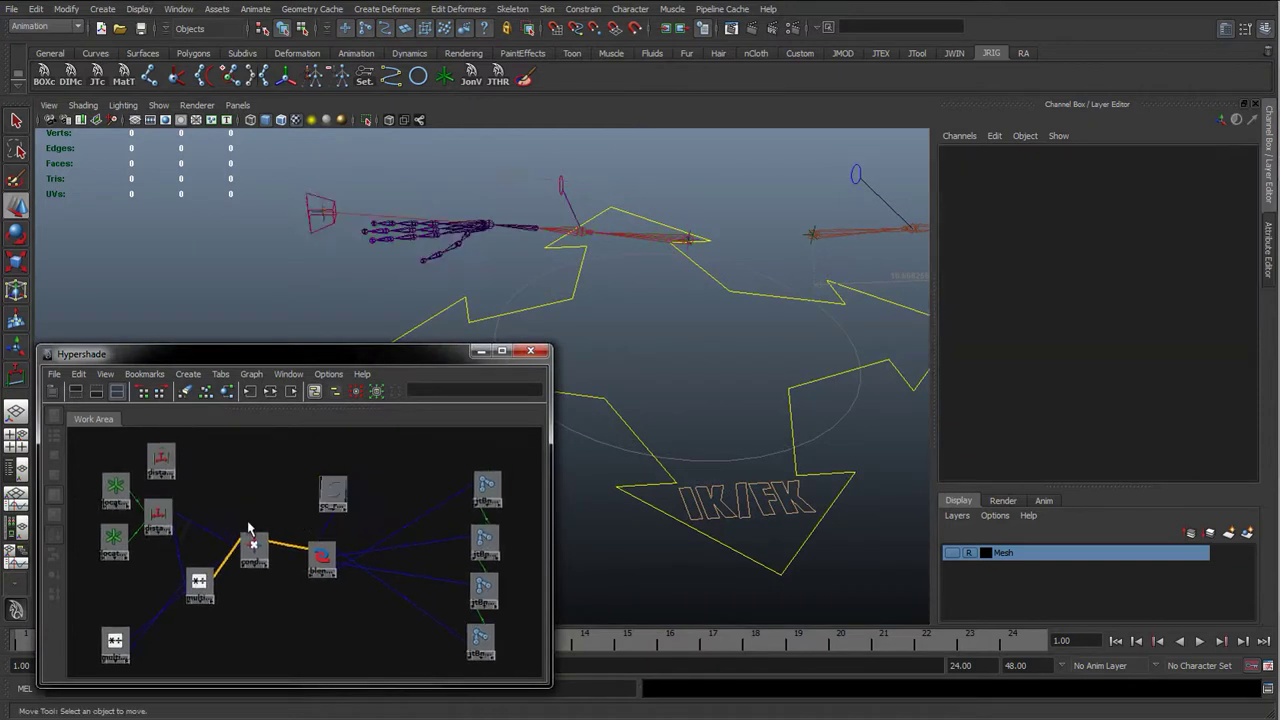